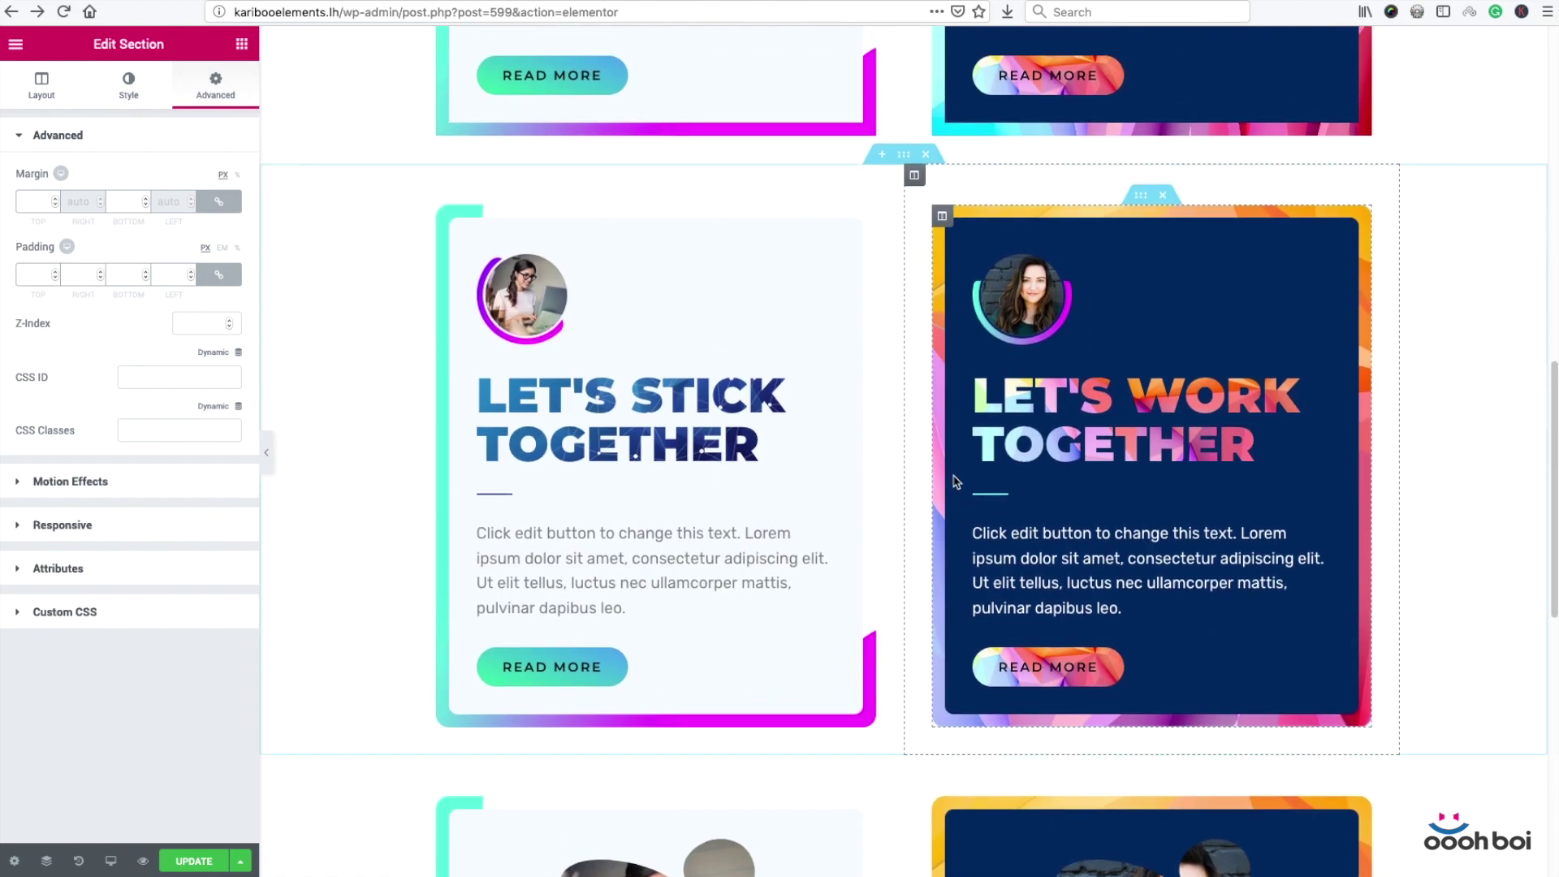
Step: Look over the card designs on the page, ending at the pair with blob-shaped images
scroll(954, 480, "down", 3)
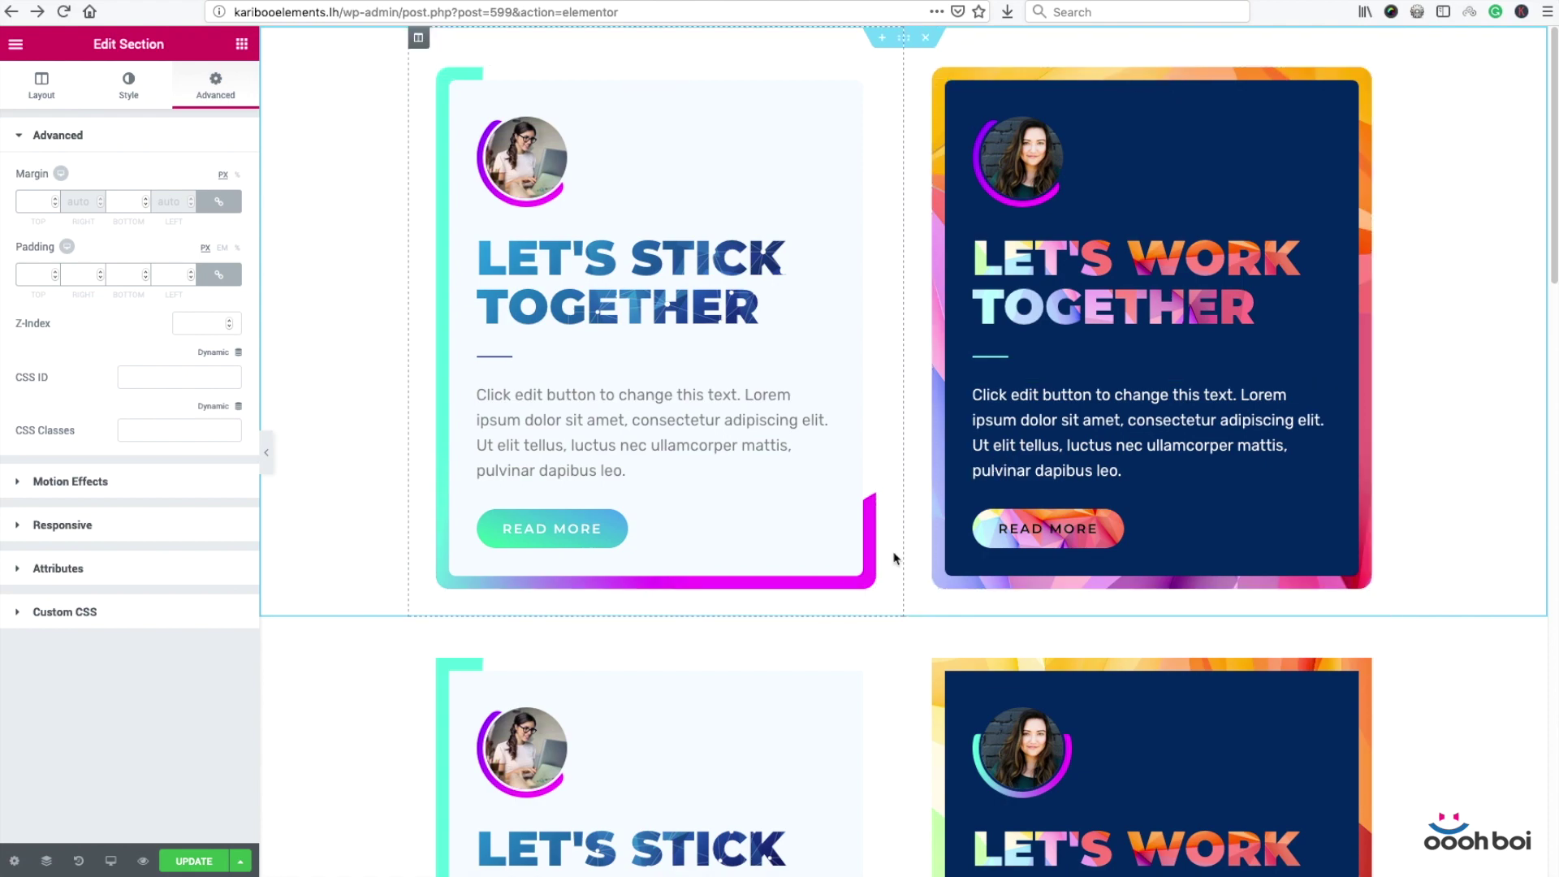
scroll(893, 557, "down", 10)
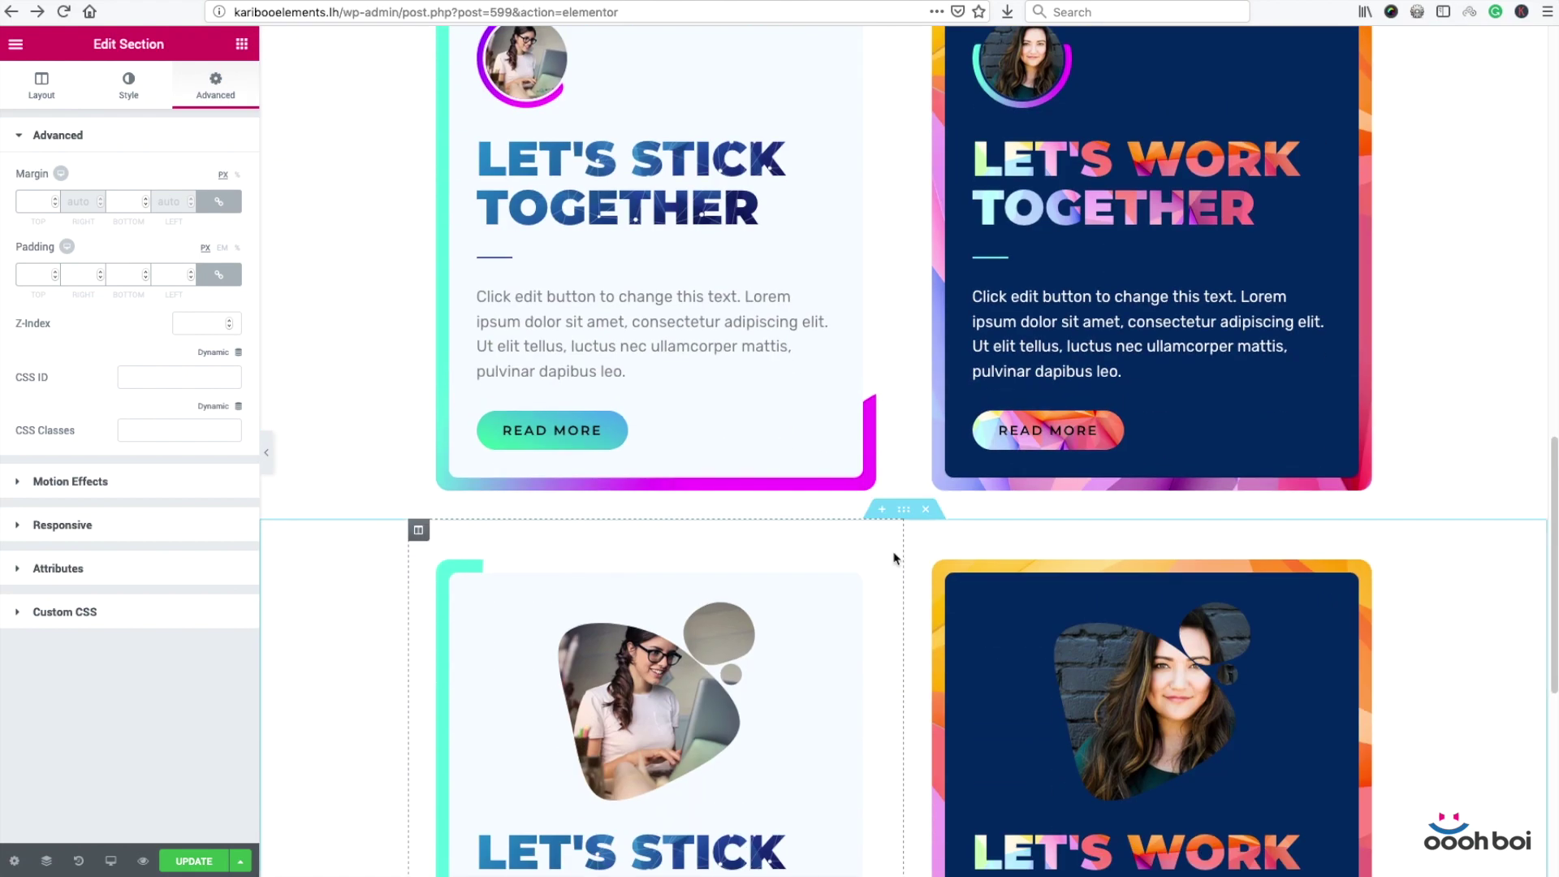
scroll(893, 557, "down", 2)
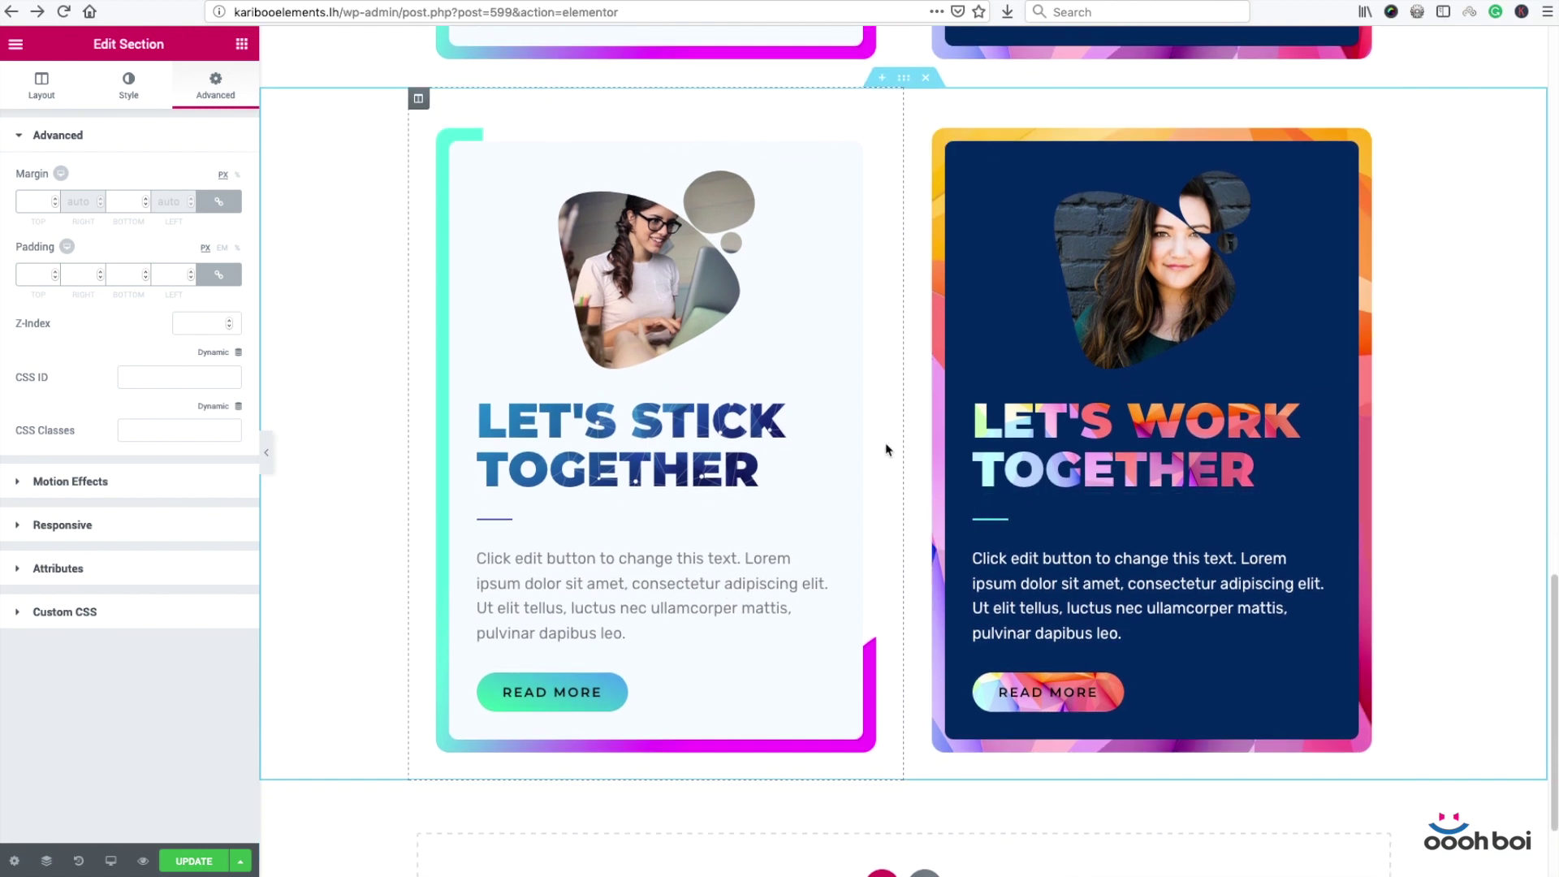
scroll(887, 449, "up", 1)
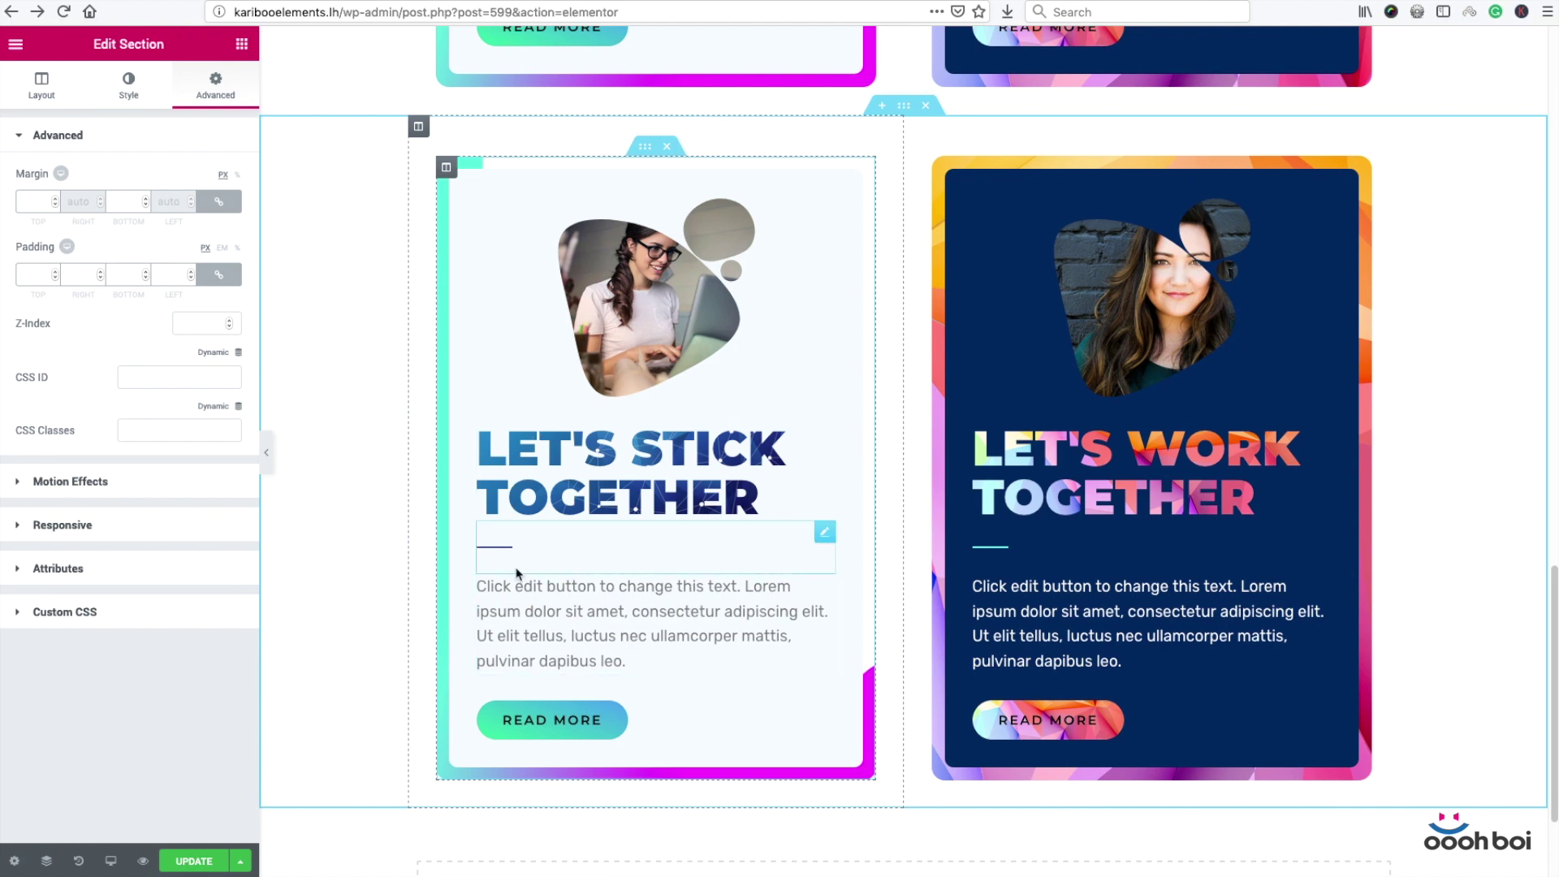
scroll(812, 523, "down", 1)
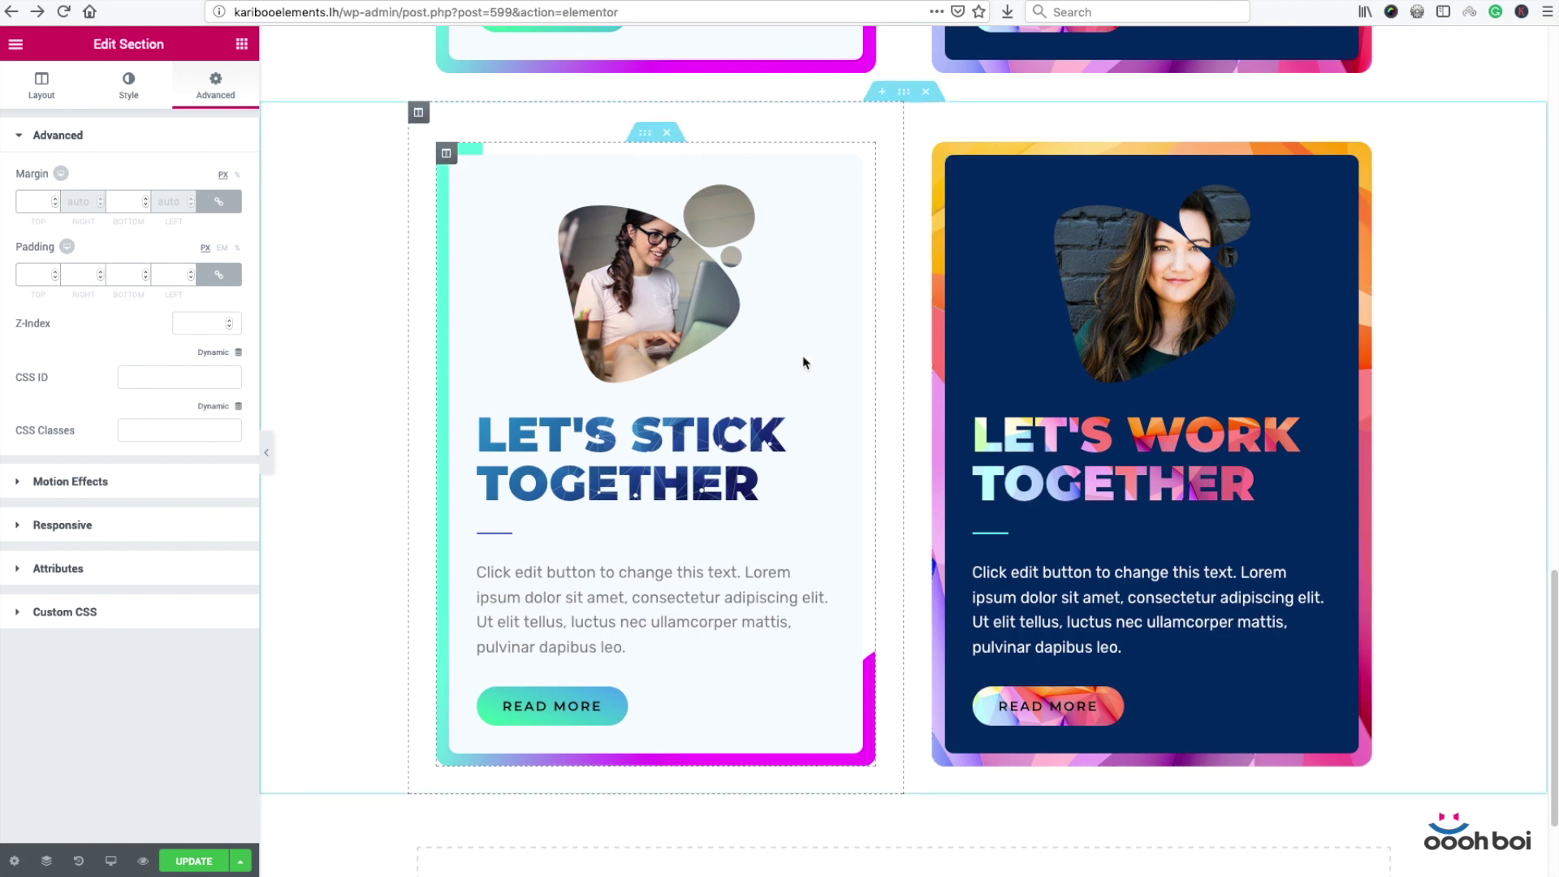
scroll(815, 358, "down", 1)
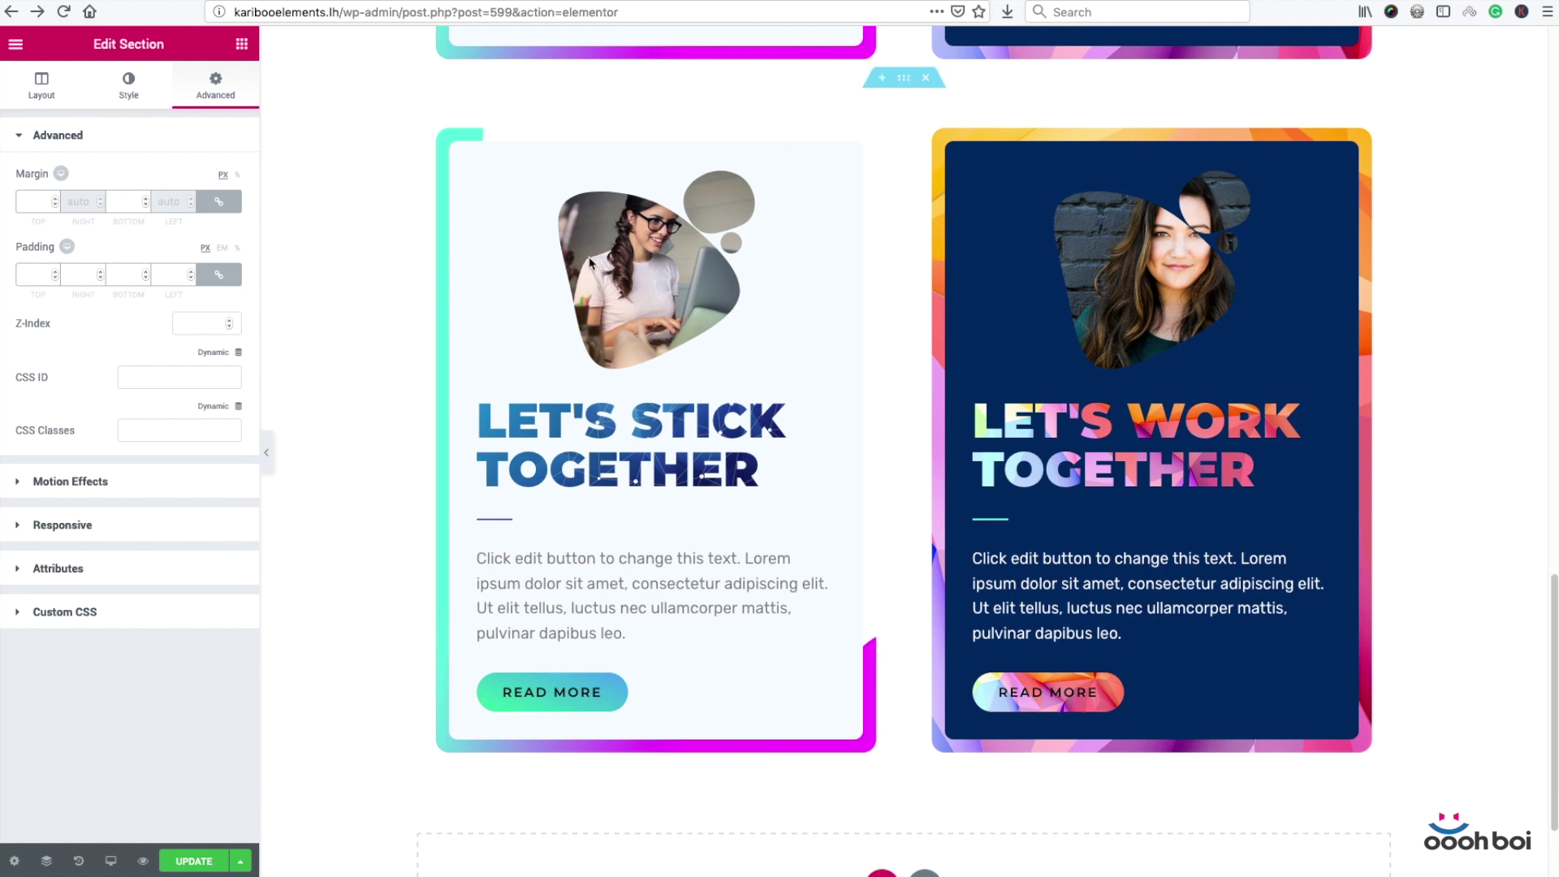
Step: Inspect the black SVG mask shapes in the media library through the blob-shaped image's background setting, inserting none
left_click(443, 203)
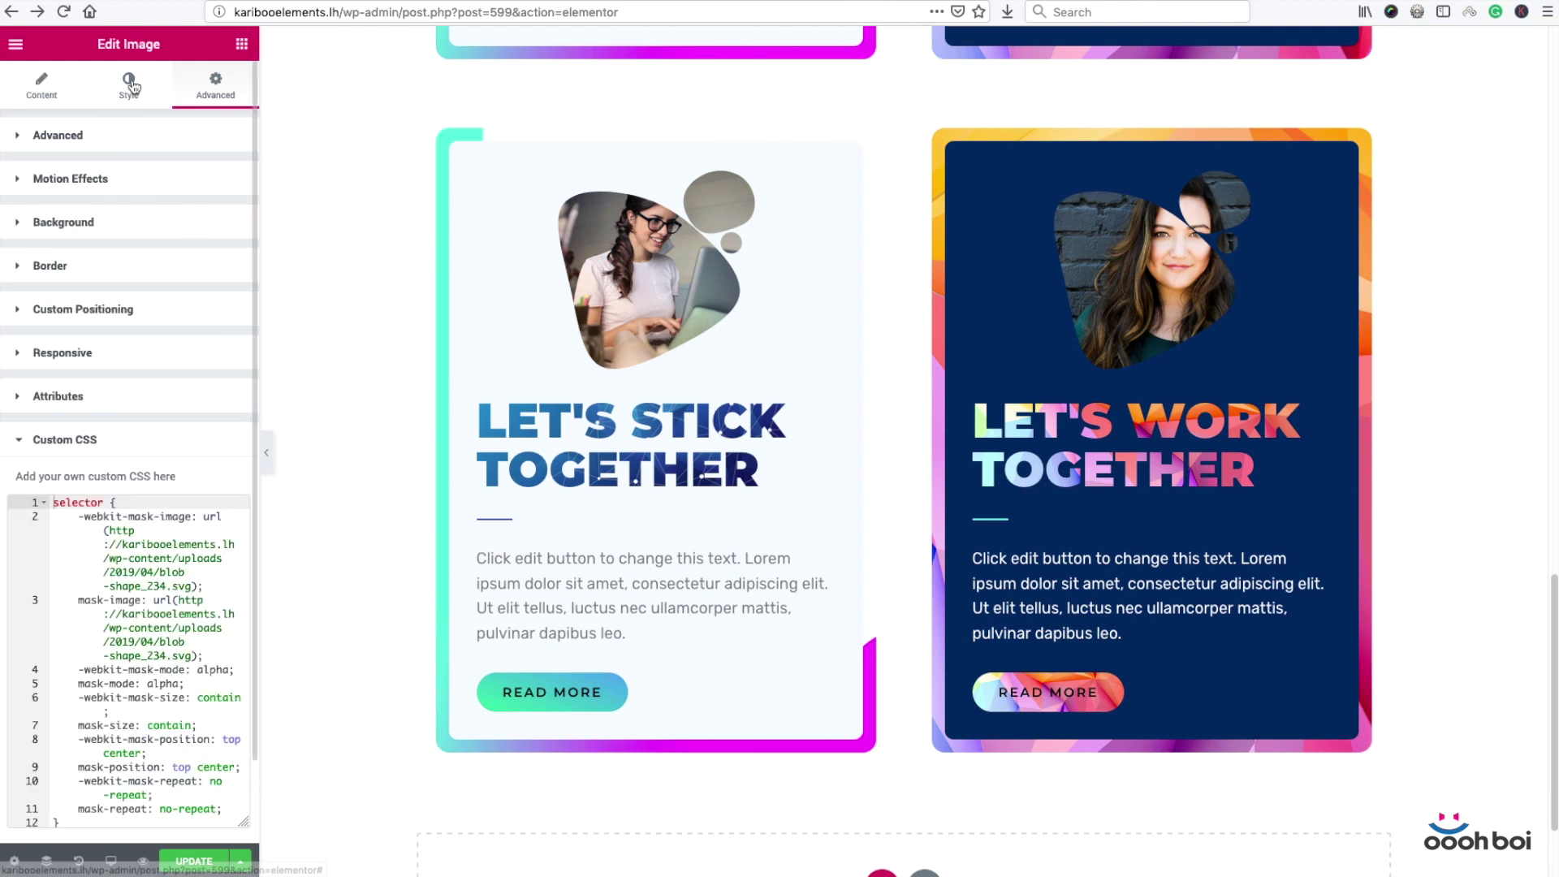
left_click(109, 224)
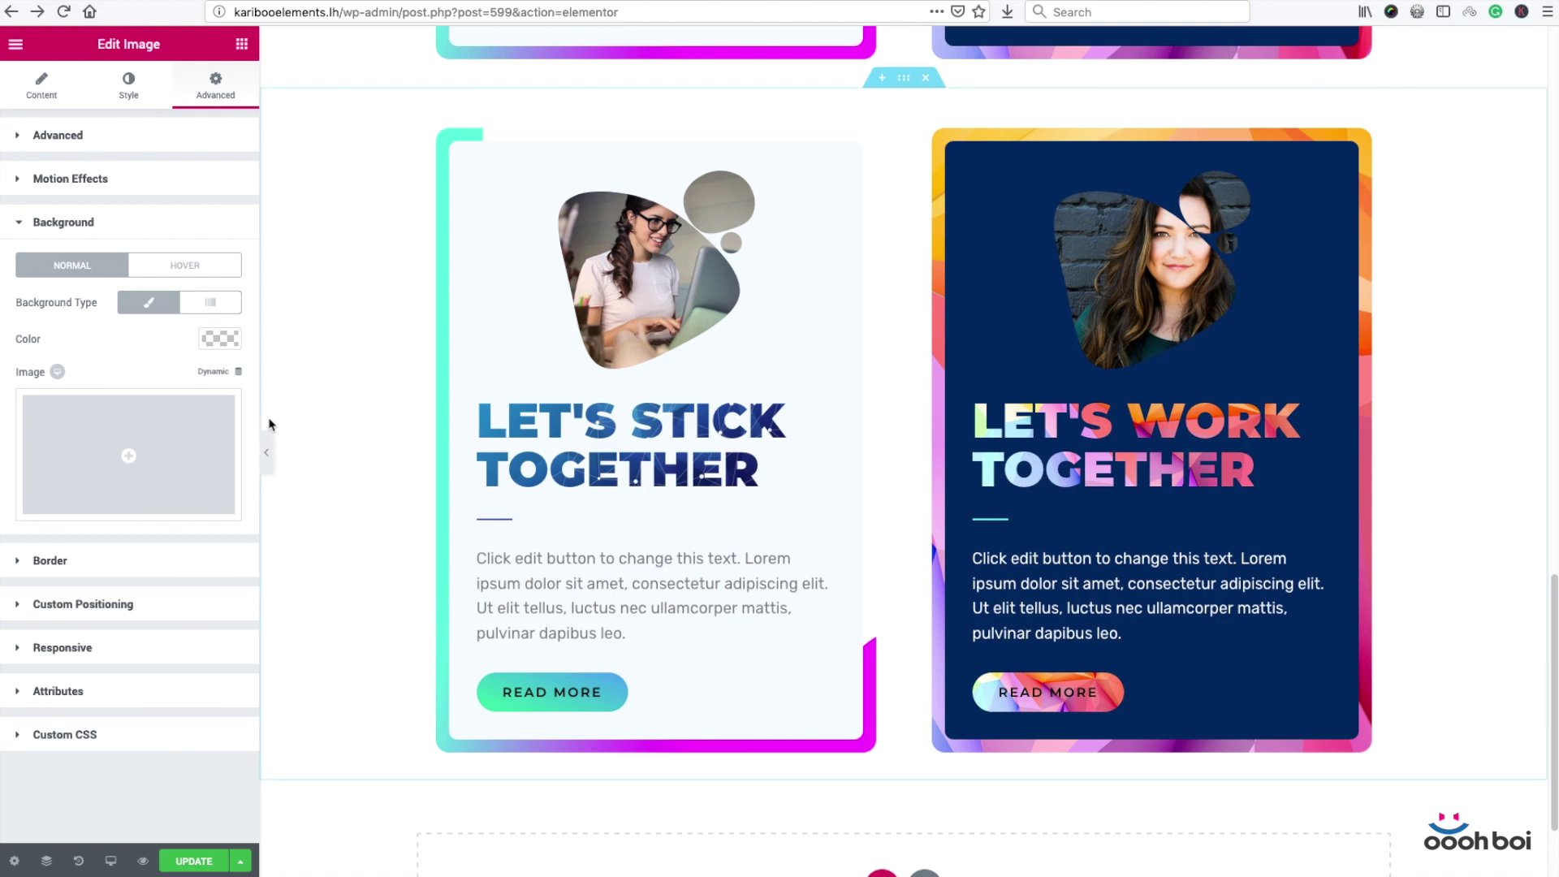
left_click(181, 427)
scroll(609, 511, "down", 2)
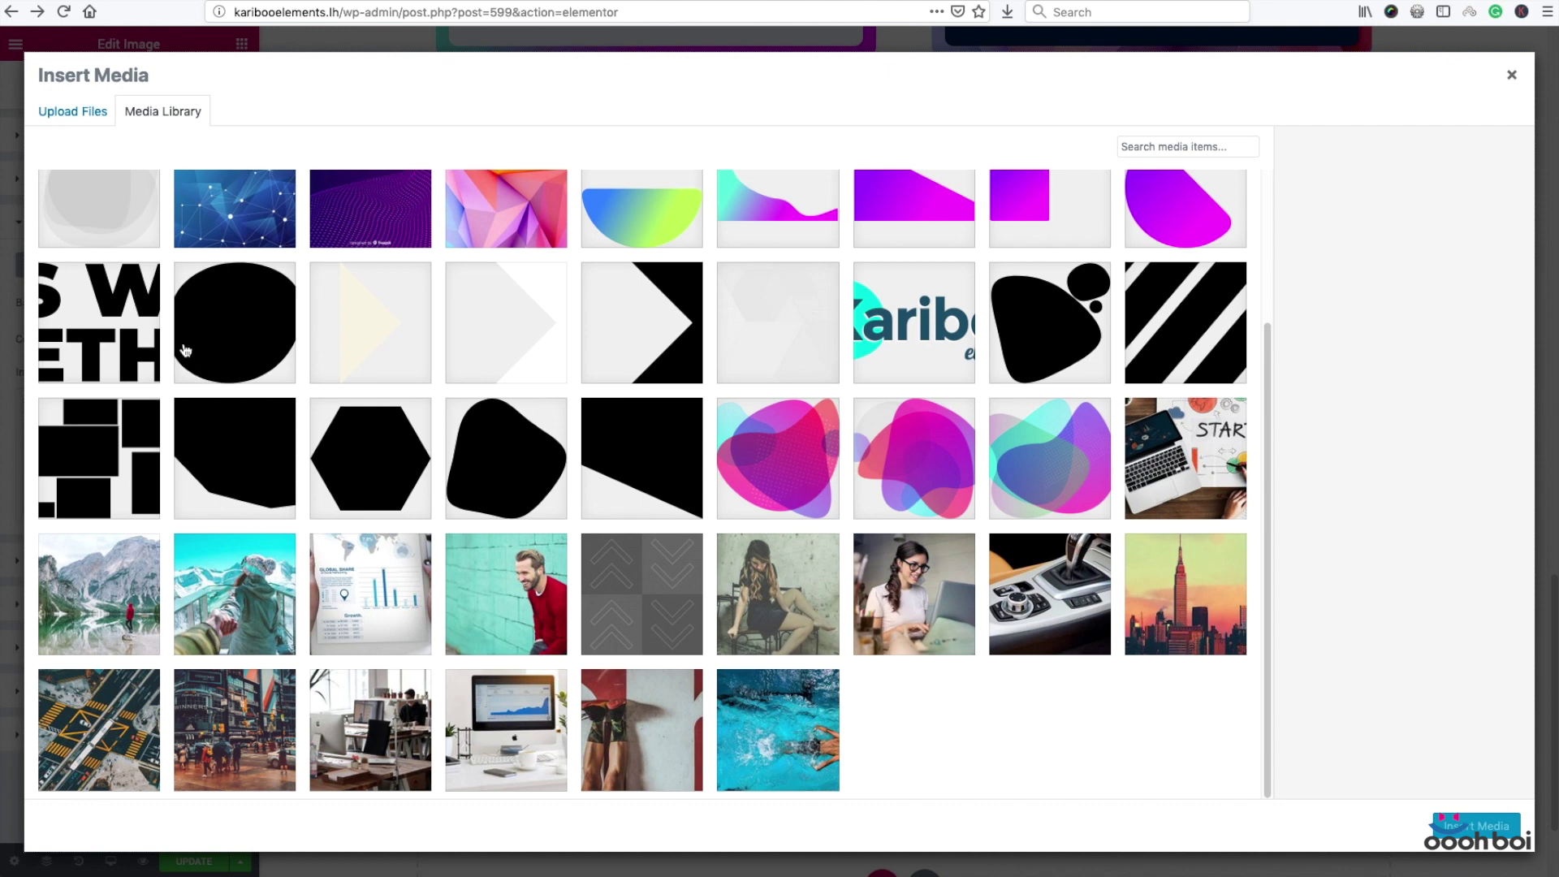
left_click(544, 483)
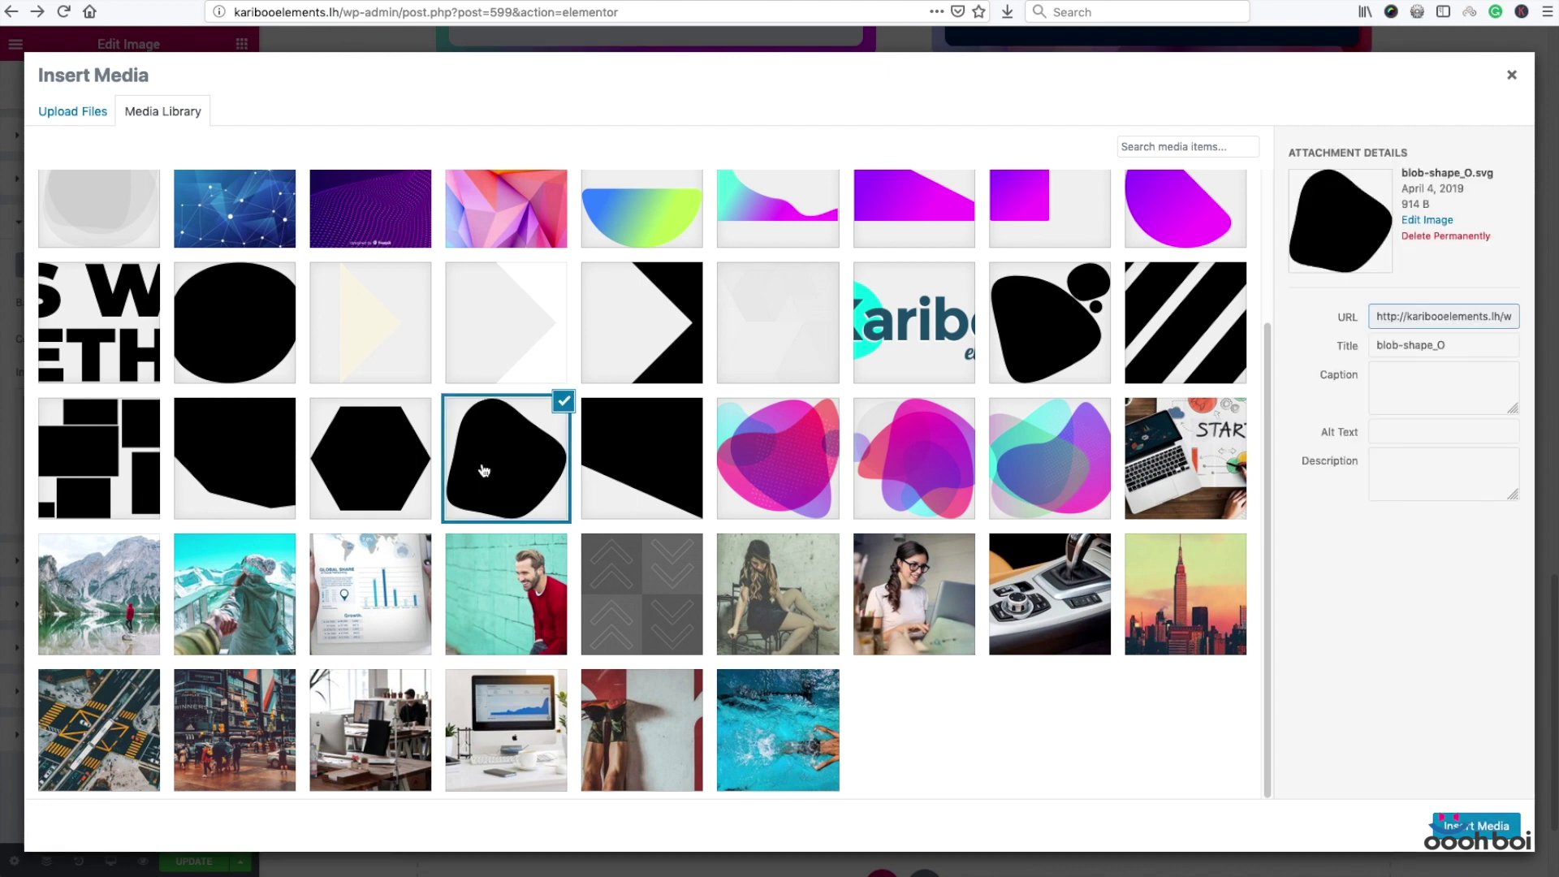
left_click(364, 451)
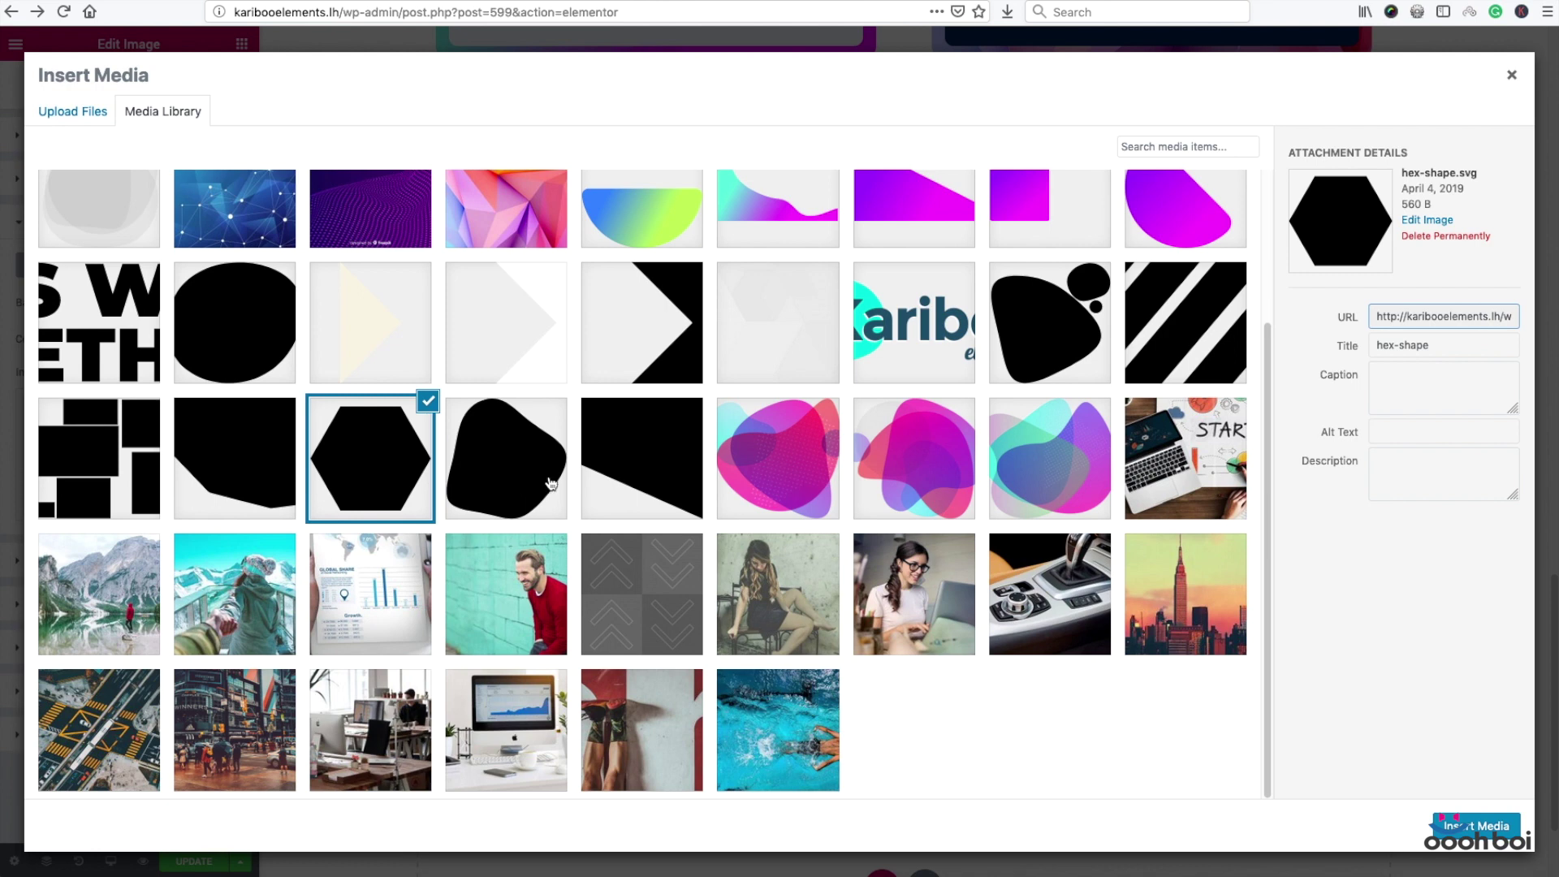
left_click(251, 319)
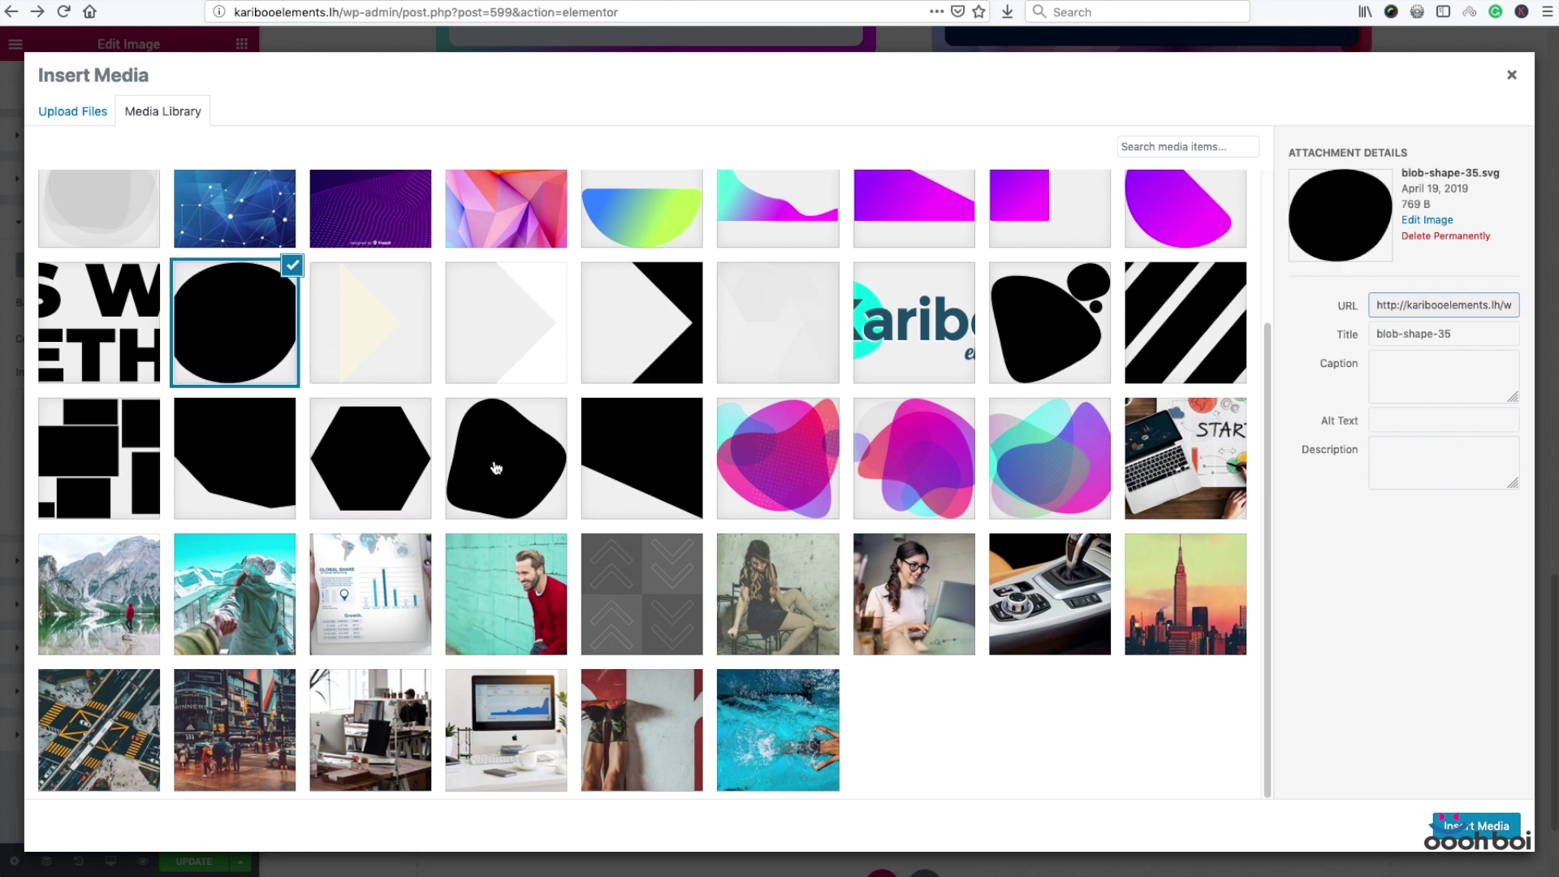
left_click(496, 467)
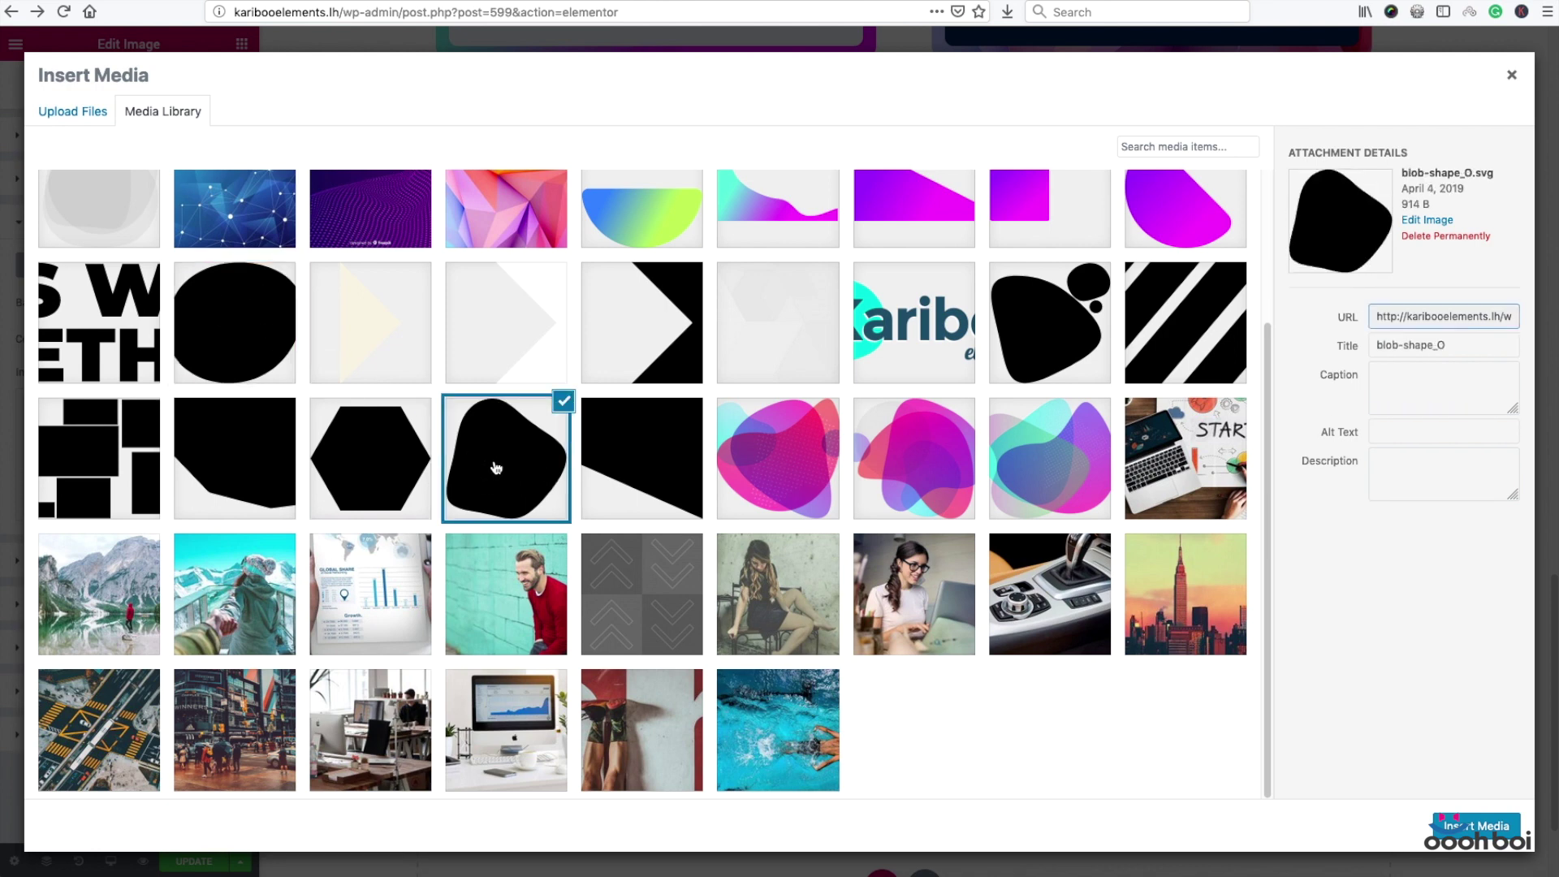
left_click(1031, 321)
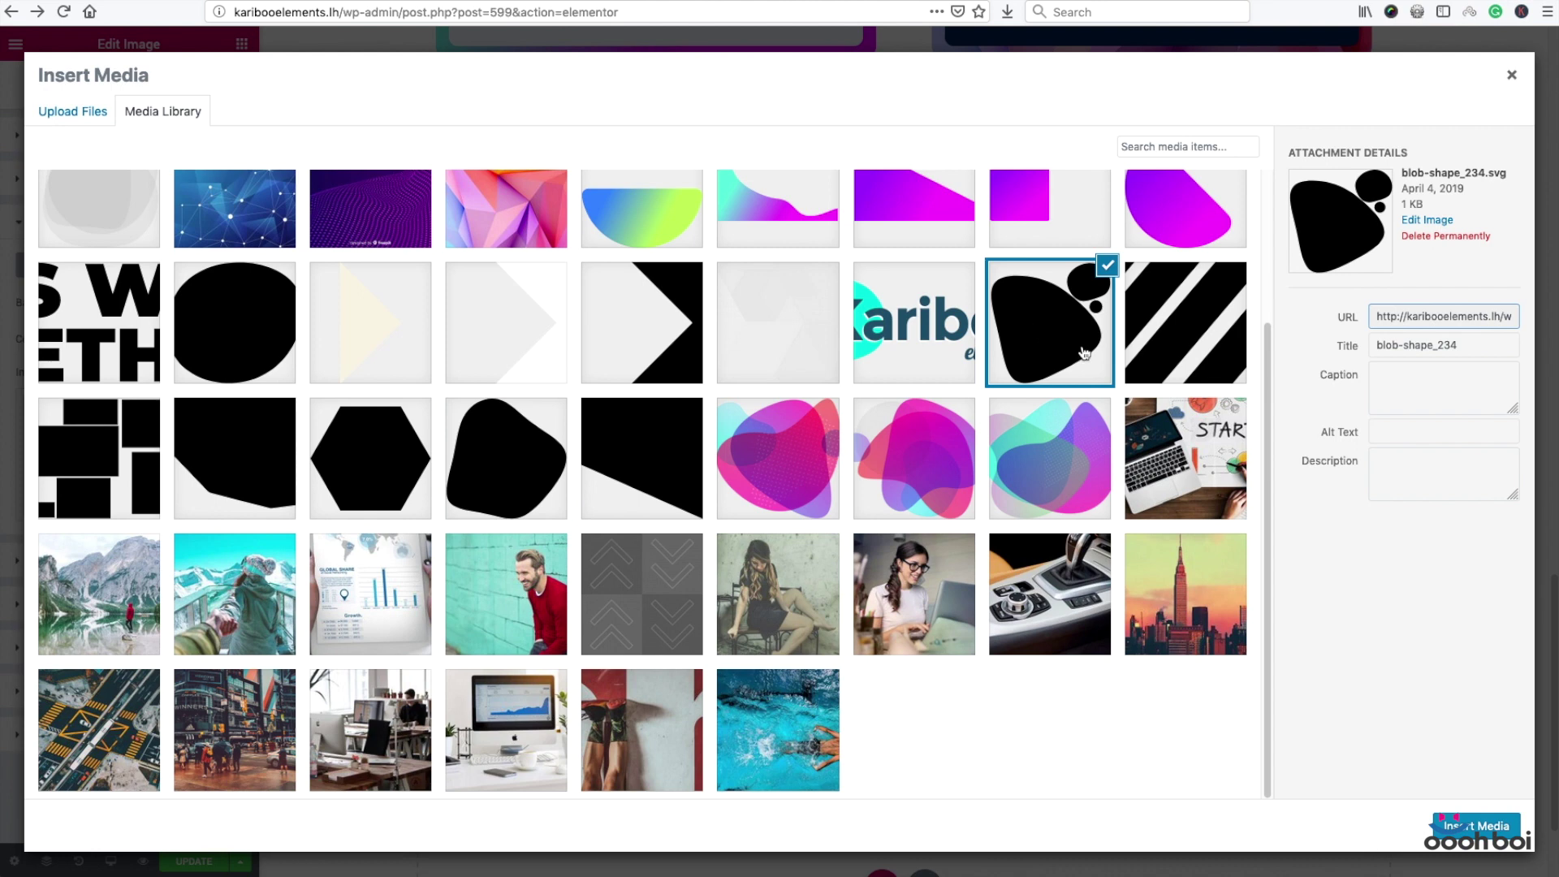
left_click(1171, 331)
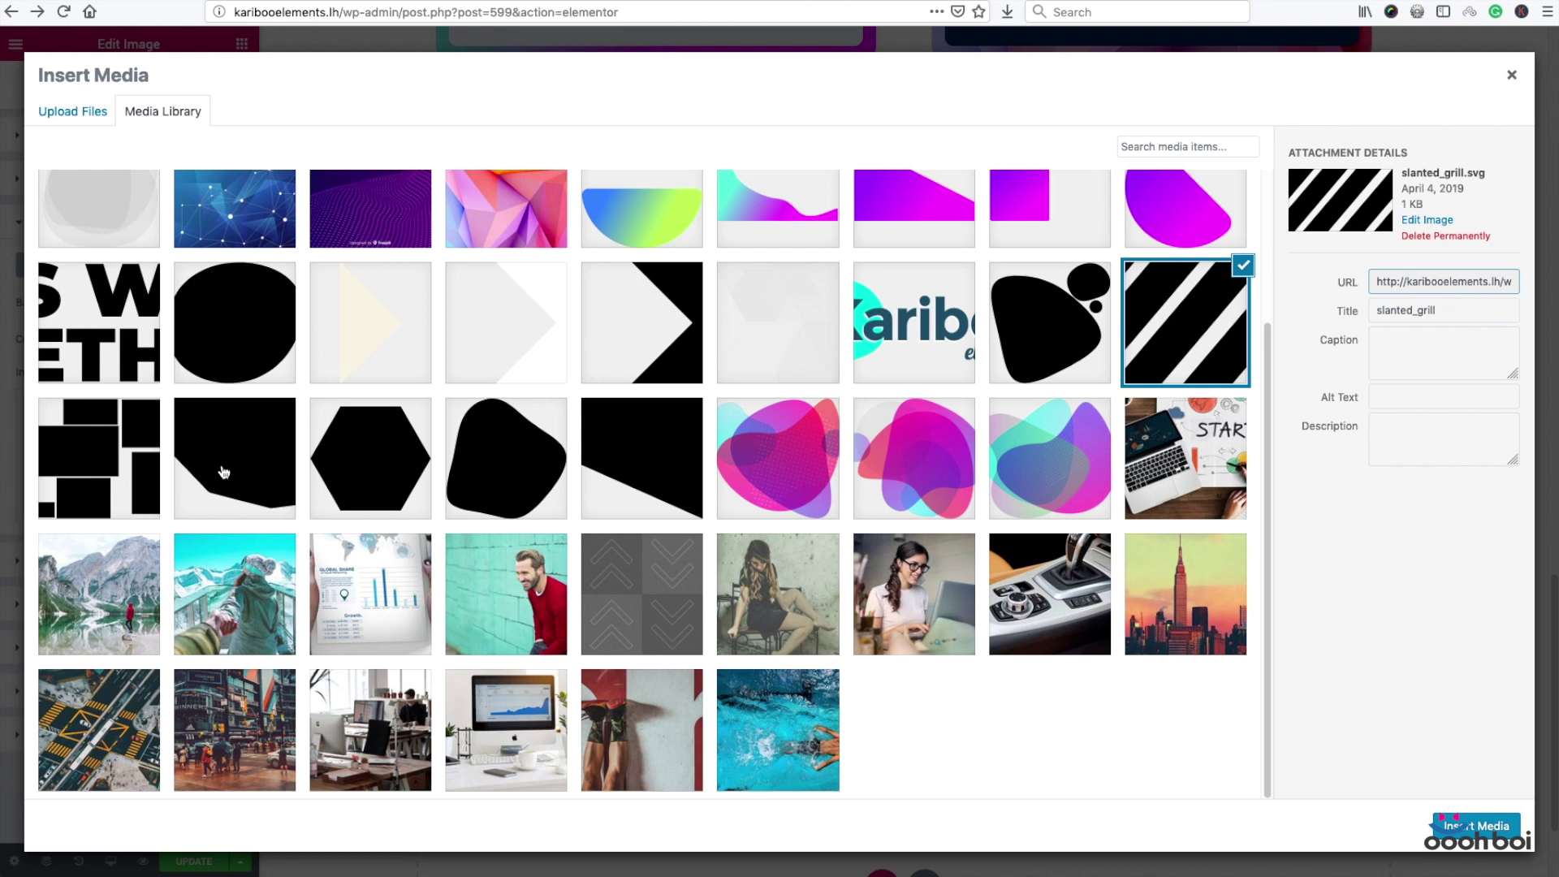
left_click(1043, 343)
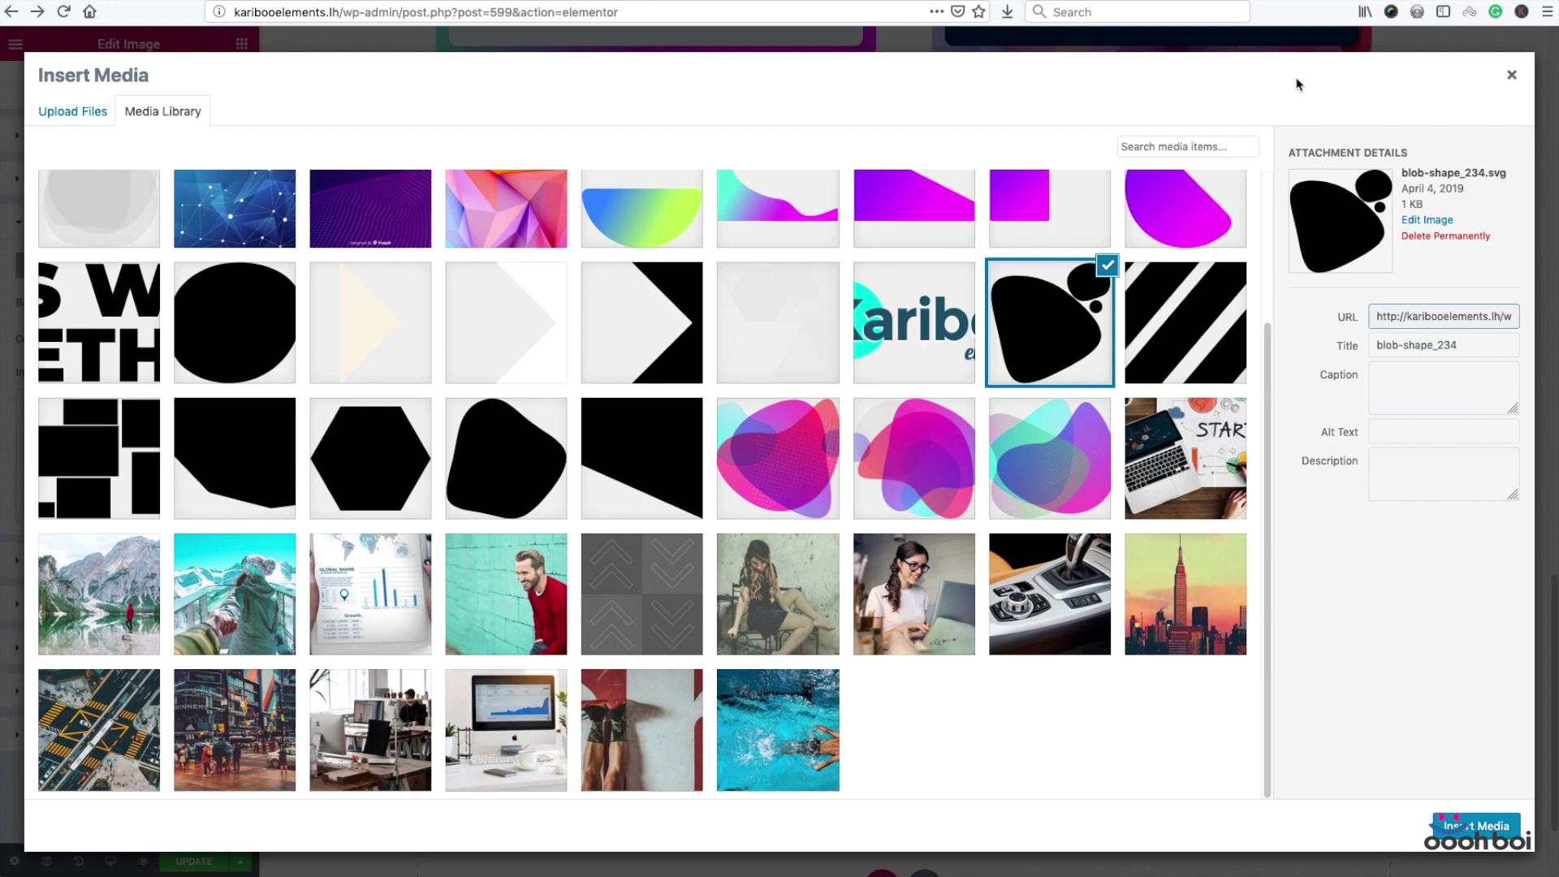
left_click(1513, 77)
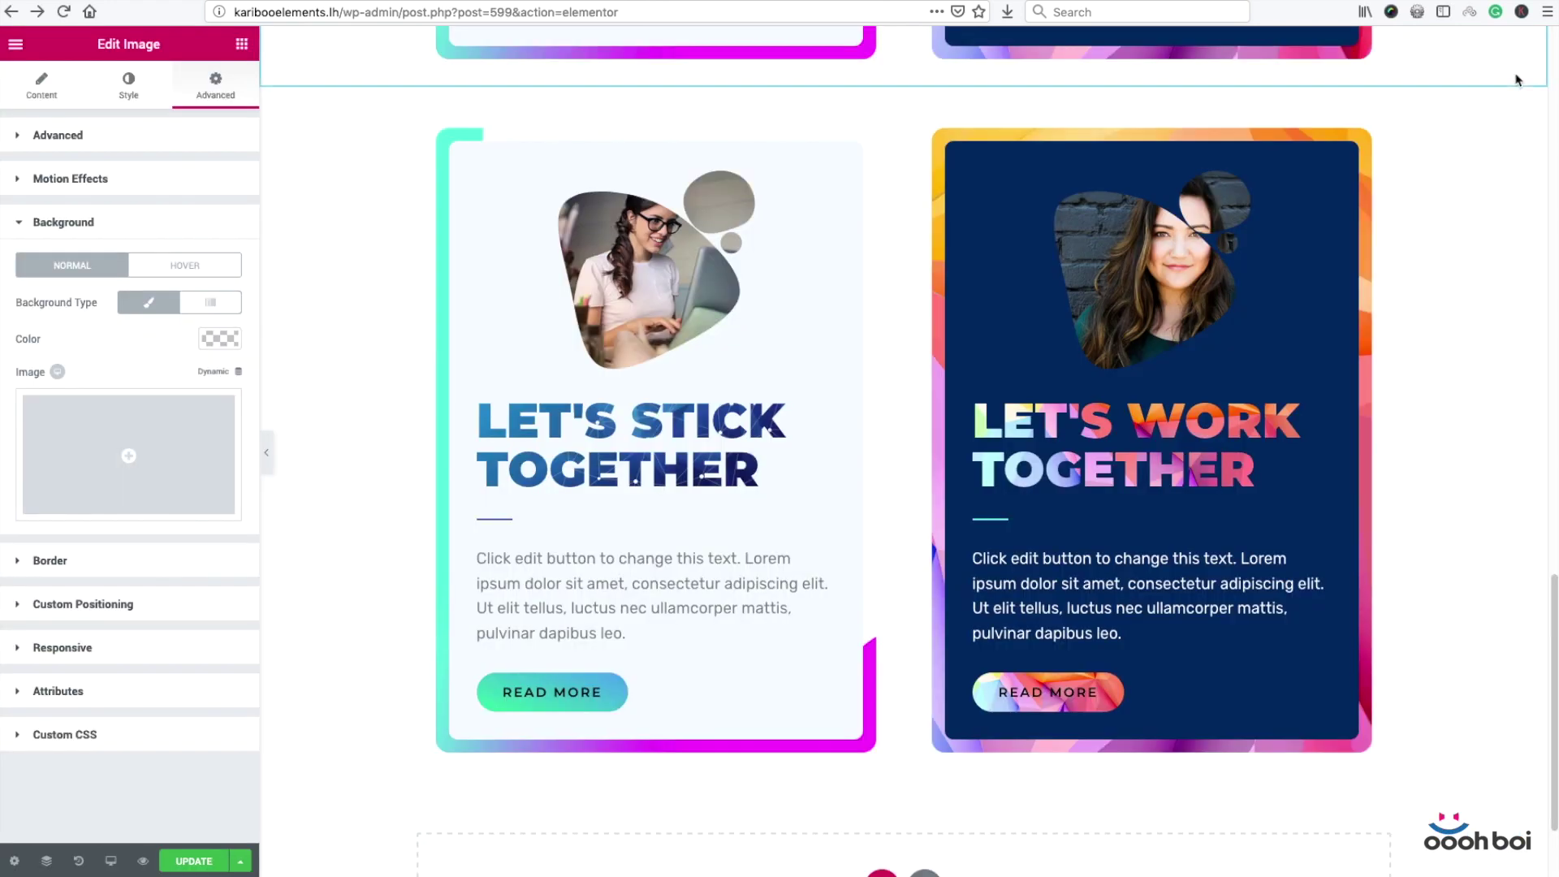
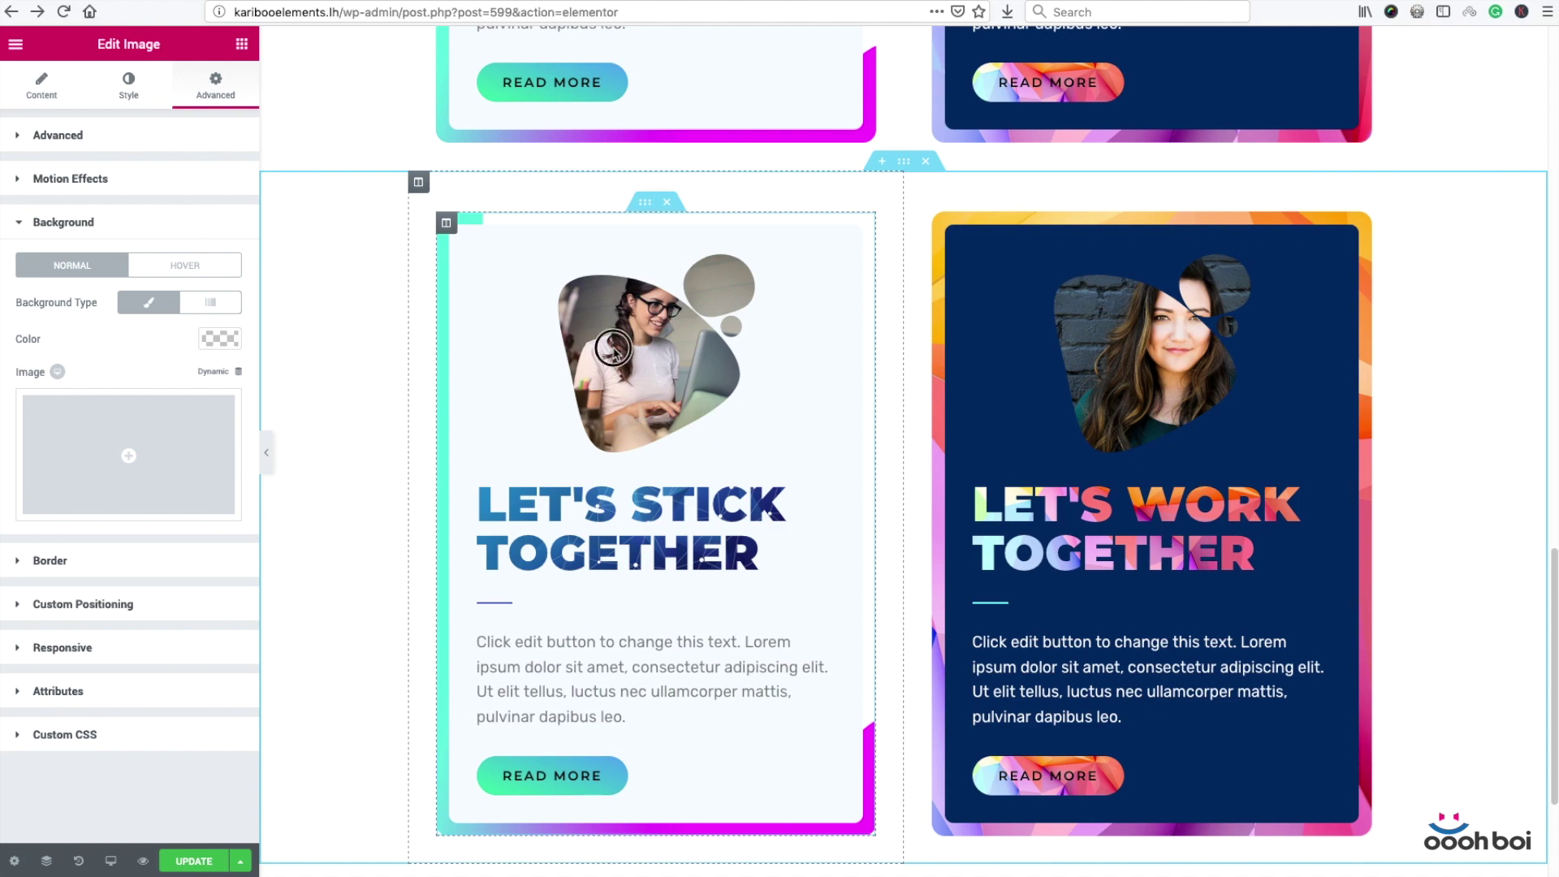
Step: Check the Custom CSS of the first light card's round image and compare that card with the blob-shaped image card
scroll(617, 355, "down", 5)
scroll(617, 354, "down", 5)
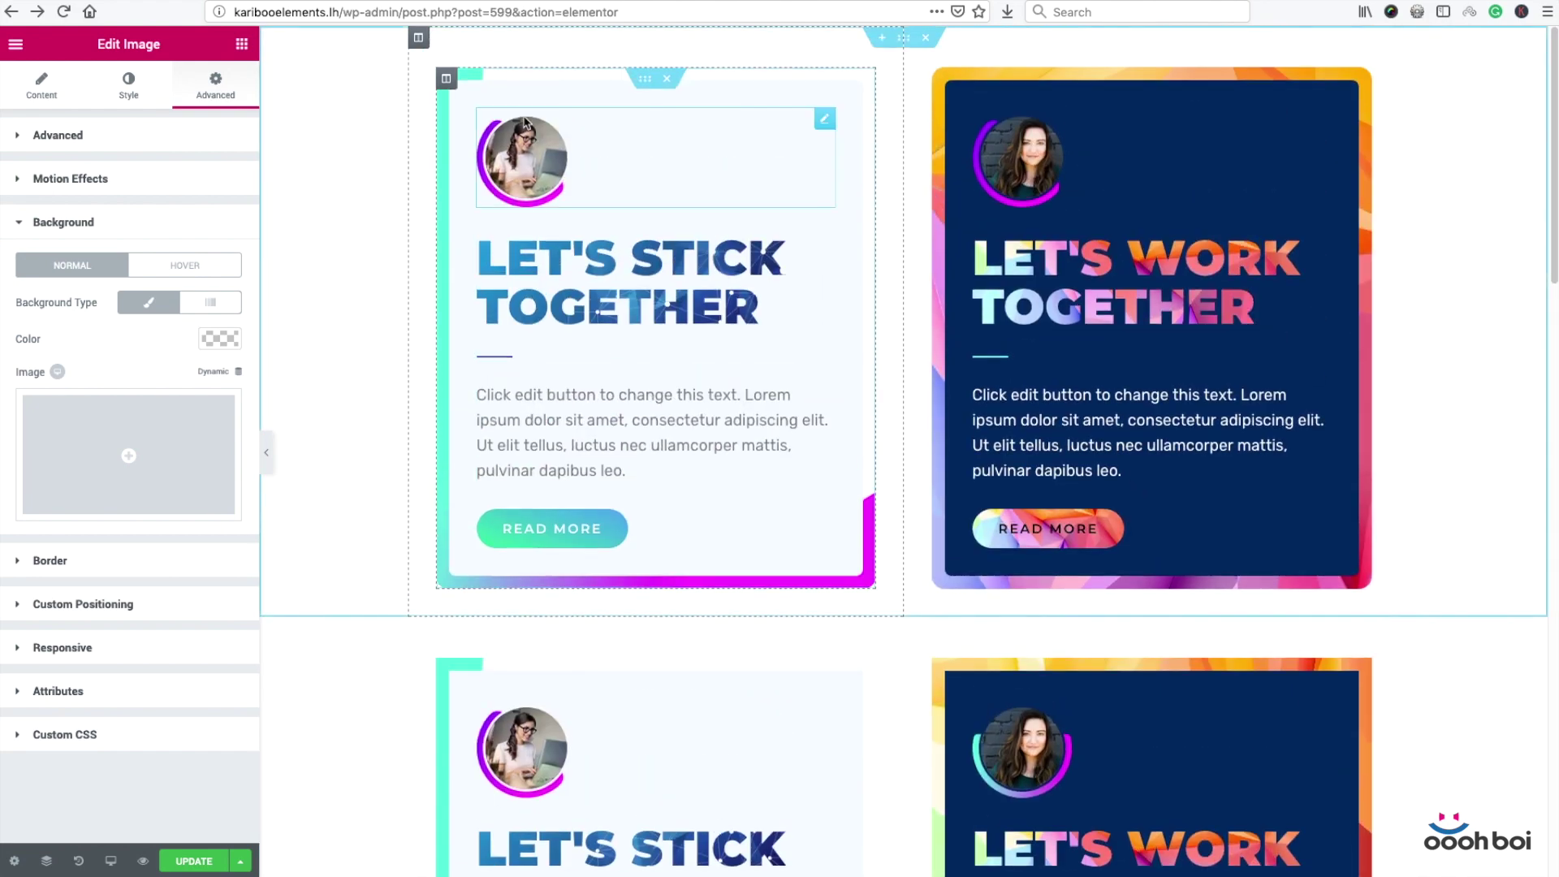
left_click(83, 604)
left_click(125, 525)
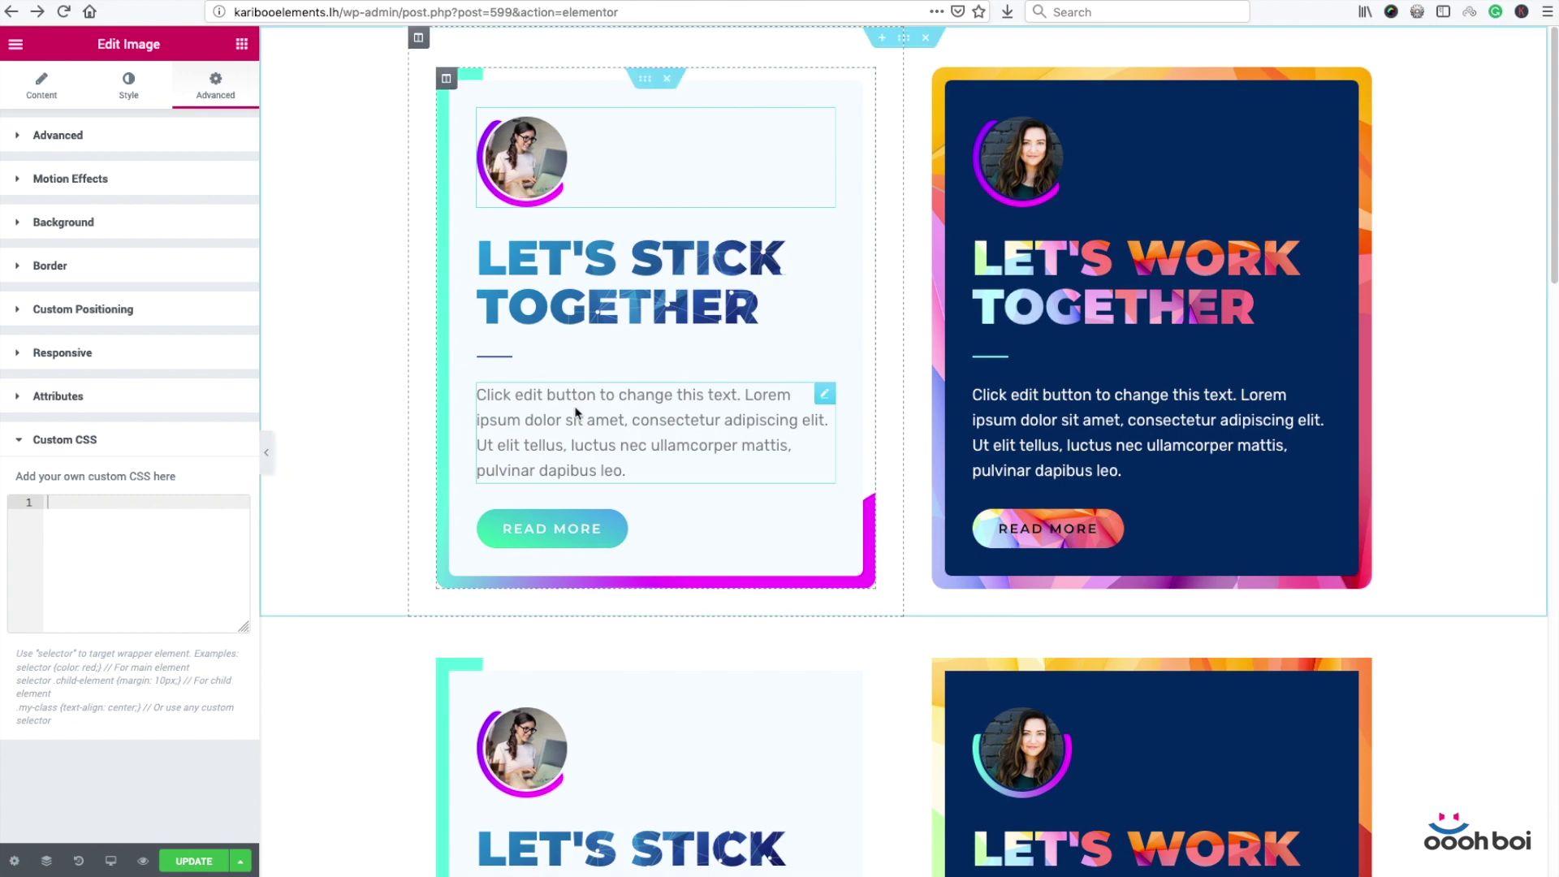
scroll(590, 402, "down", 3)
scroll(590, 402, "down", 12)
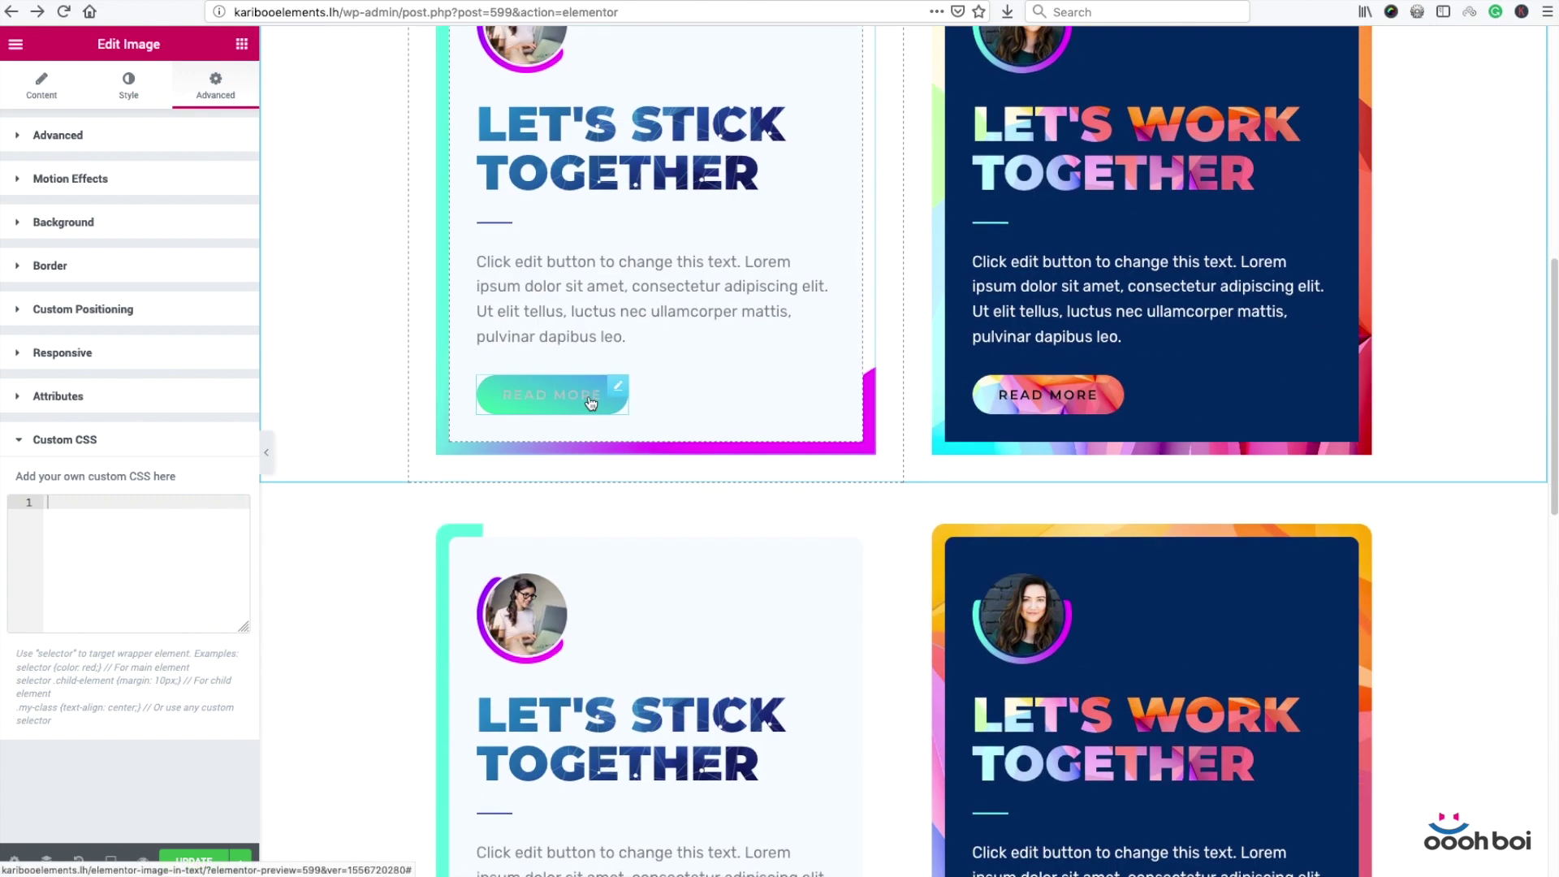
scroll(590, 402, "down", 5)
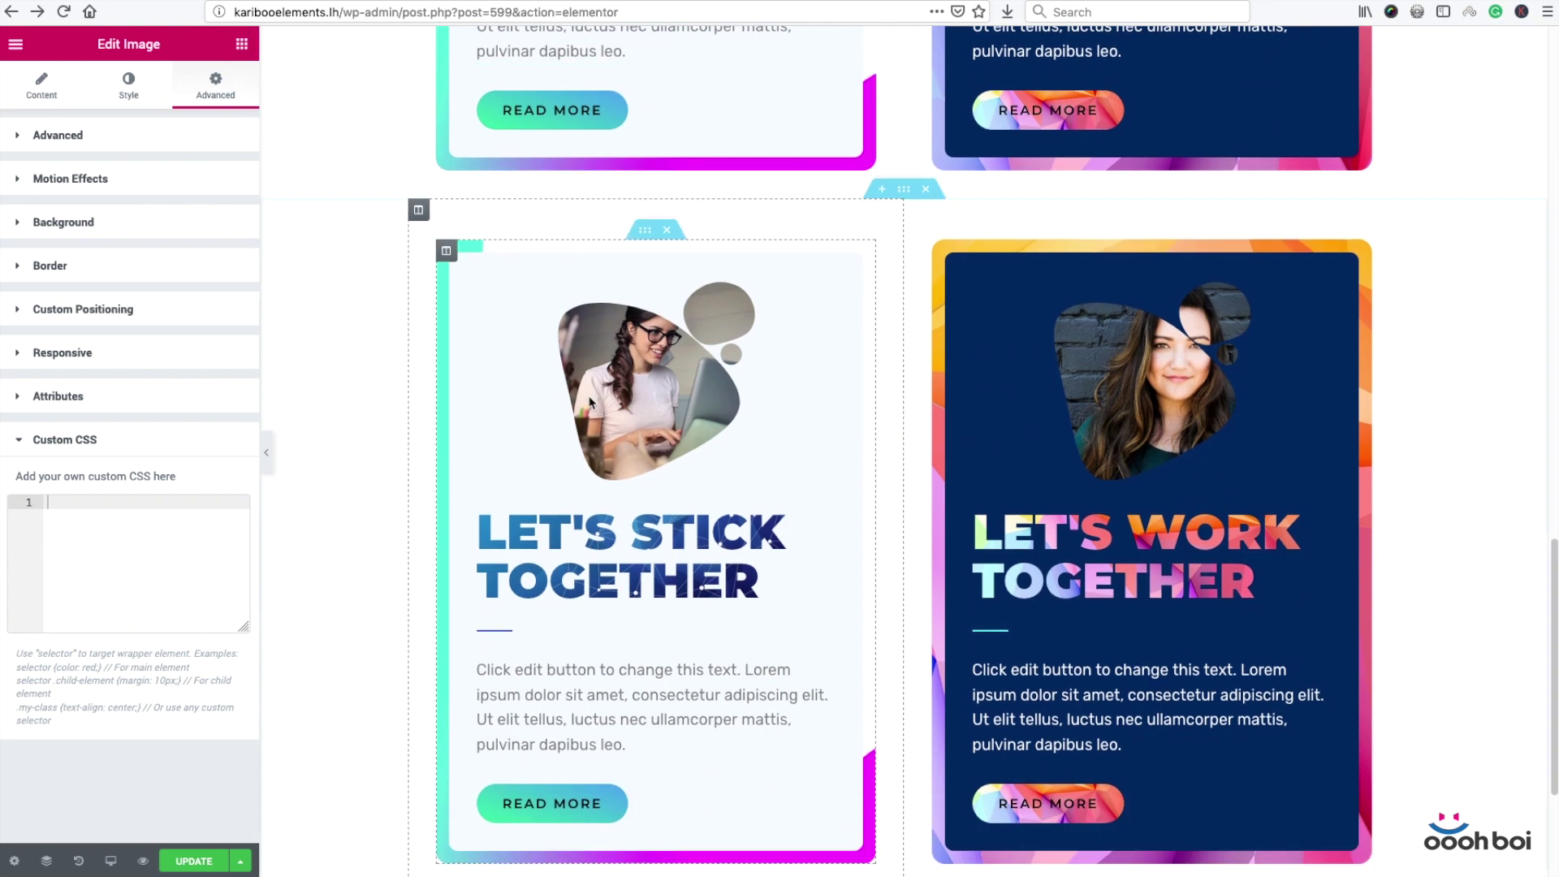
scroll(590, 399, "down", 1)
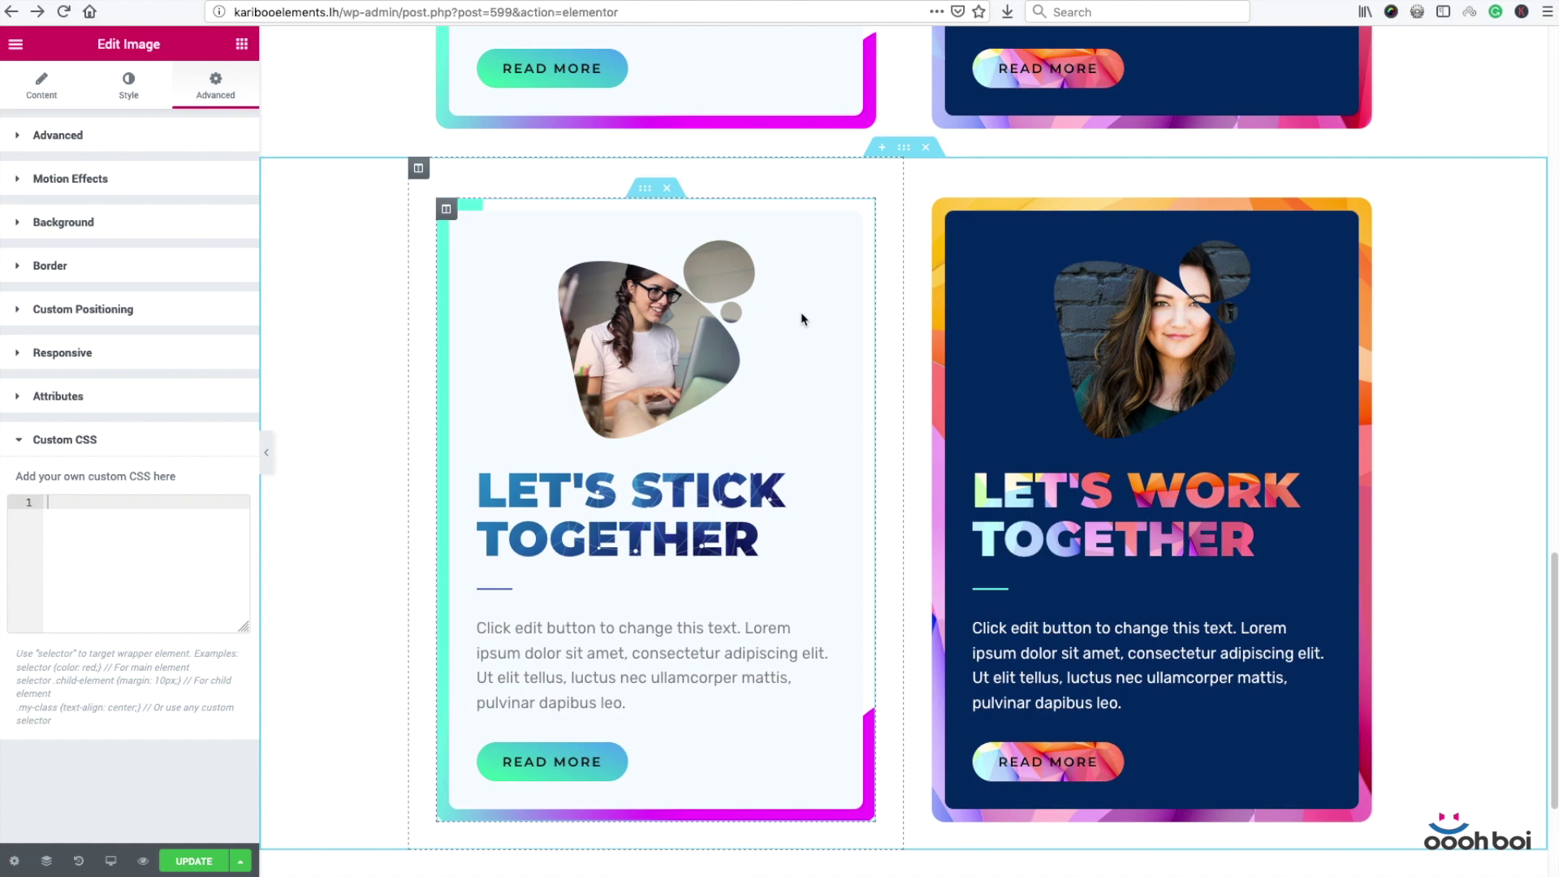
scroll(815, 325, "up", 6)
scroll(816, 329, "down", 8)
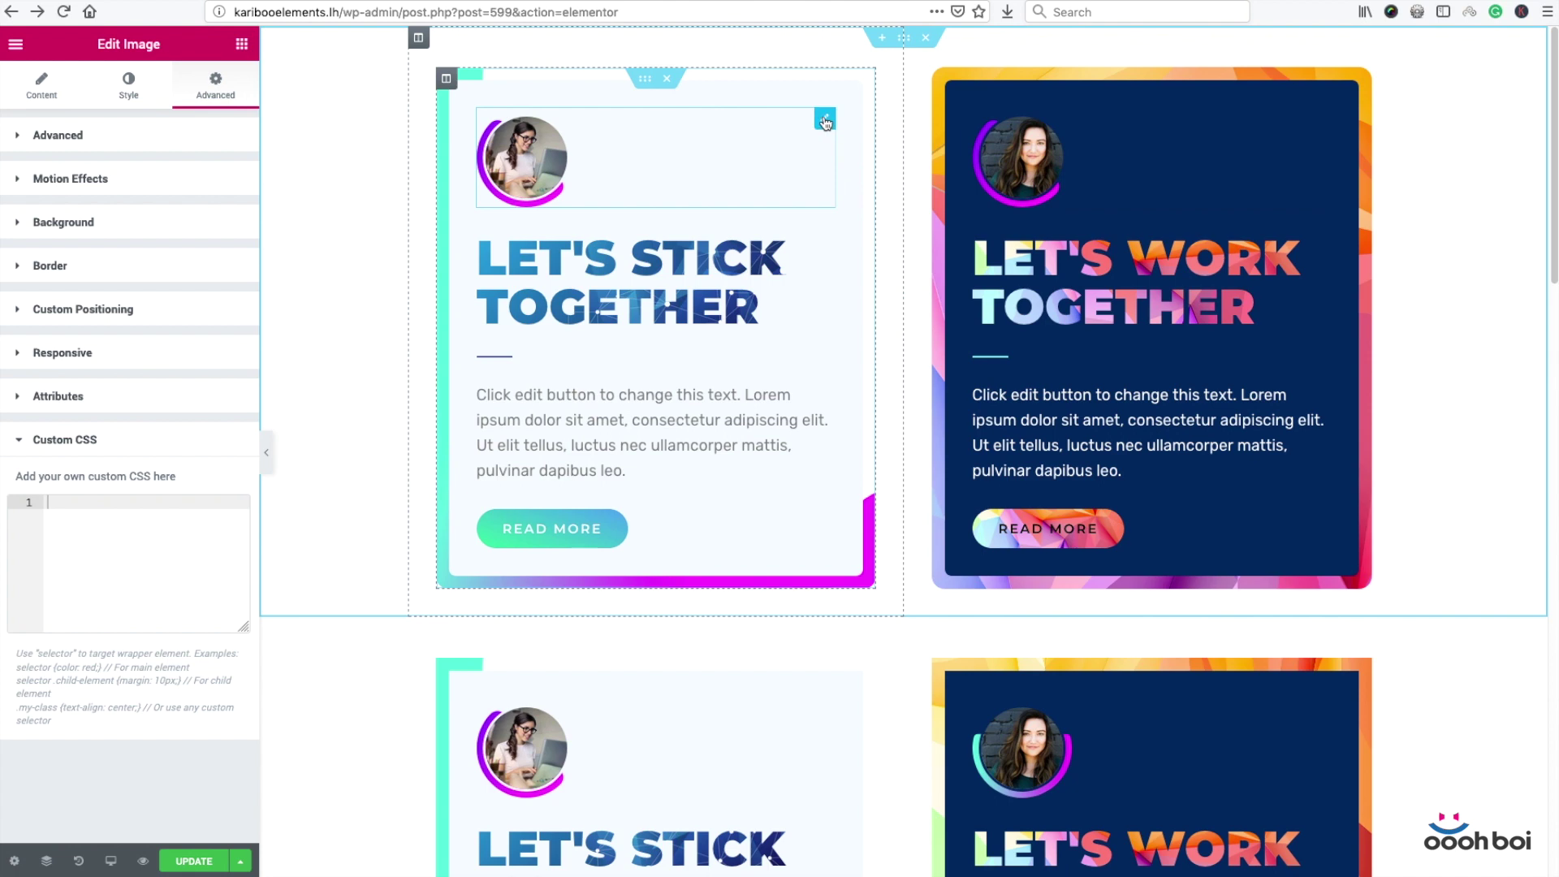
Step: Remove the background image behind the first light card's round photo and clear the image widget's padding
left_click(95, 220)
left_click(111, 505)
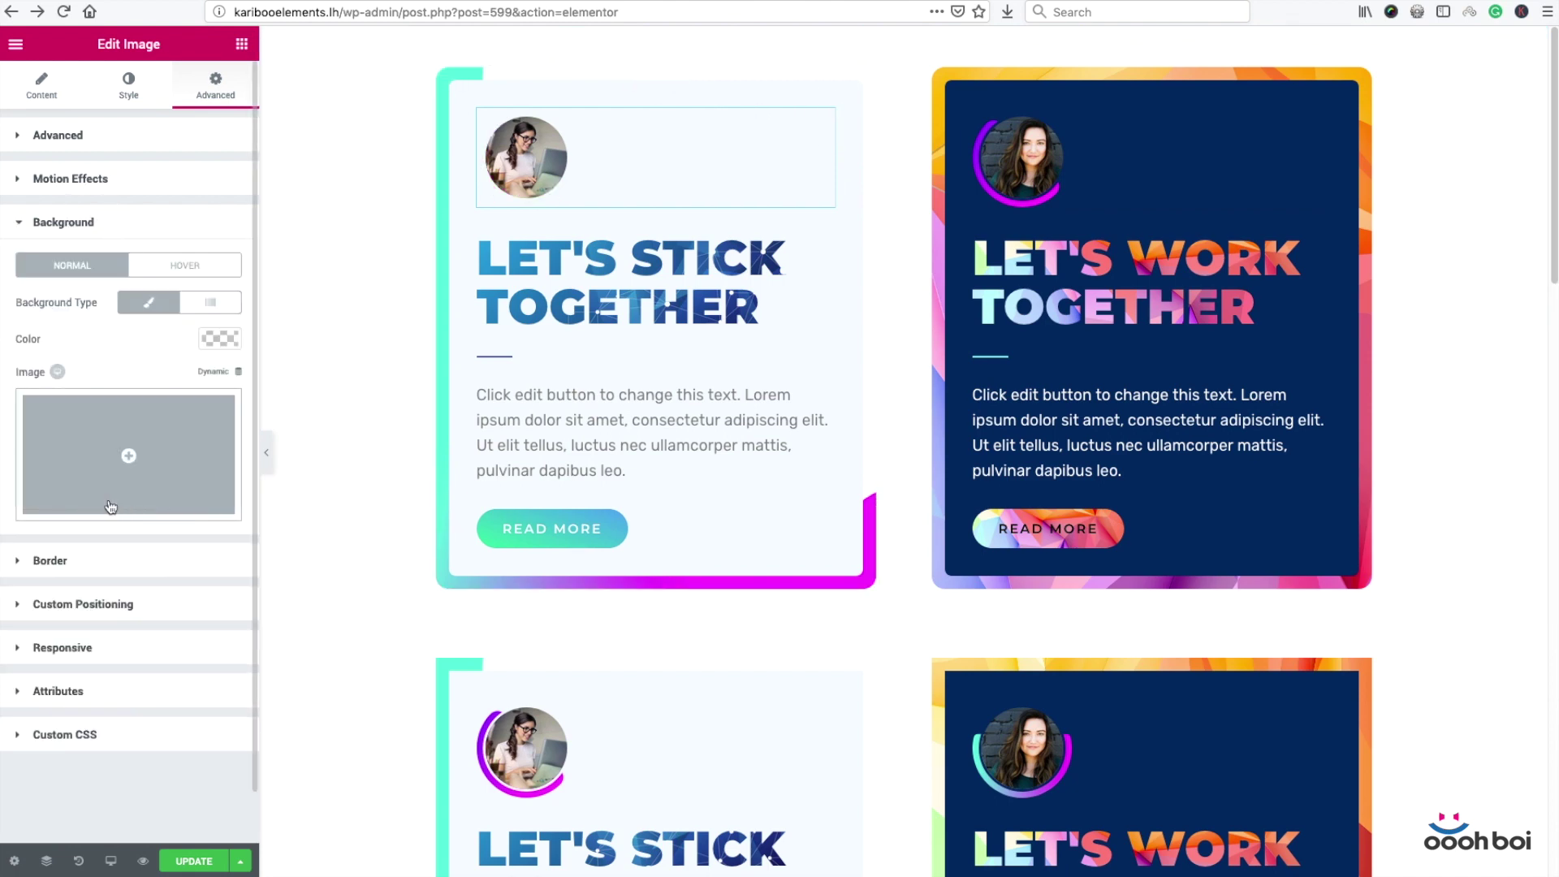
left_click(177, 136)
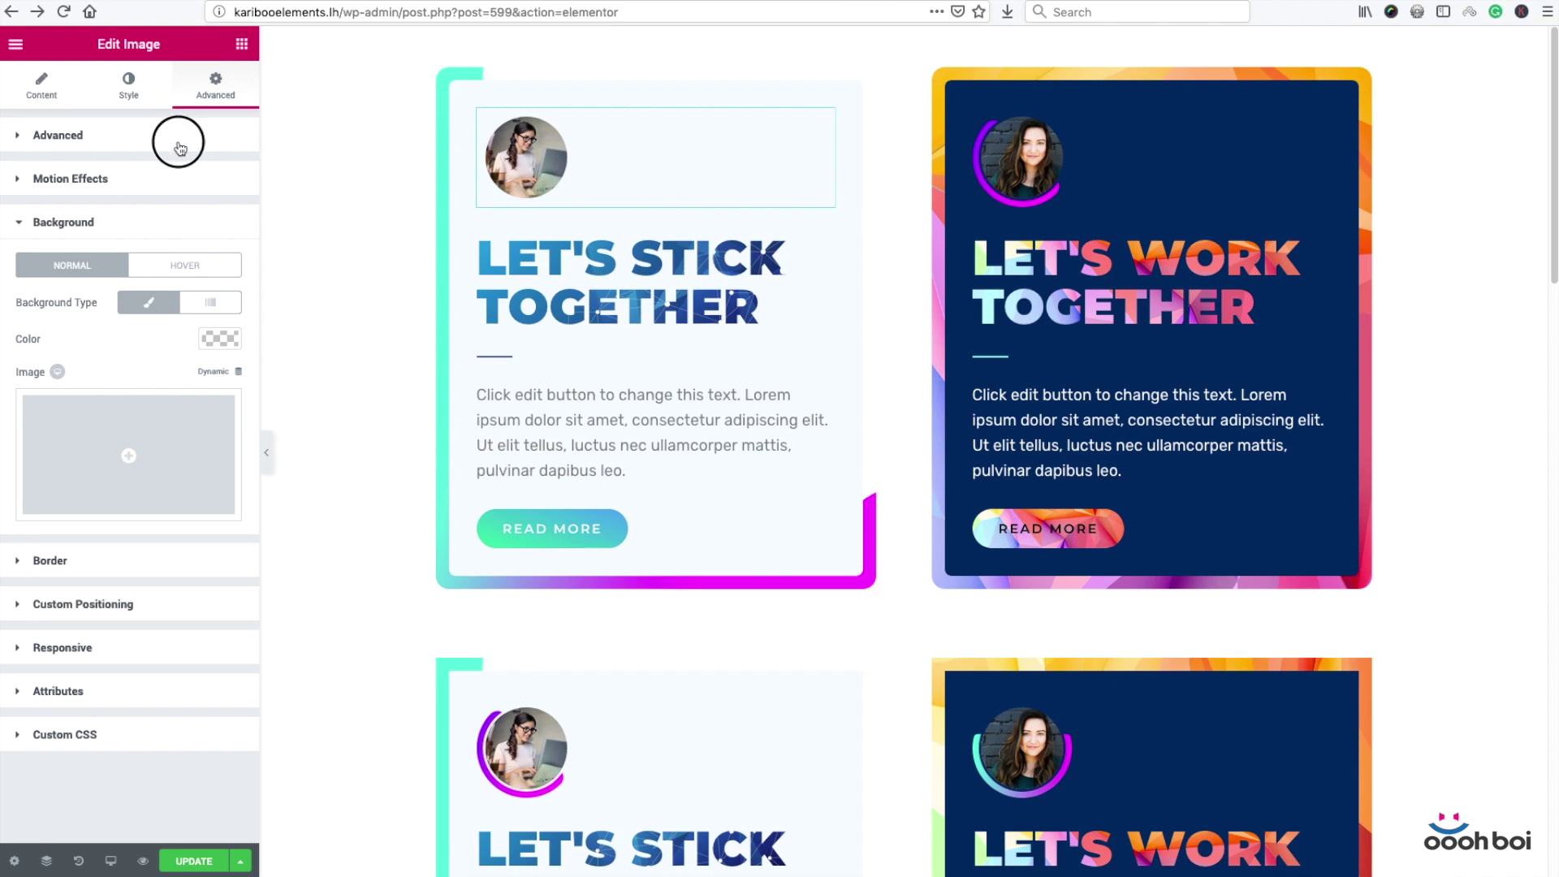
double_click(34, 275)
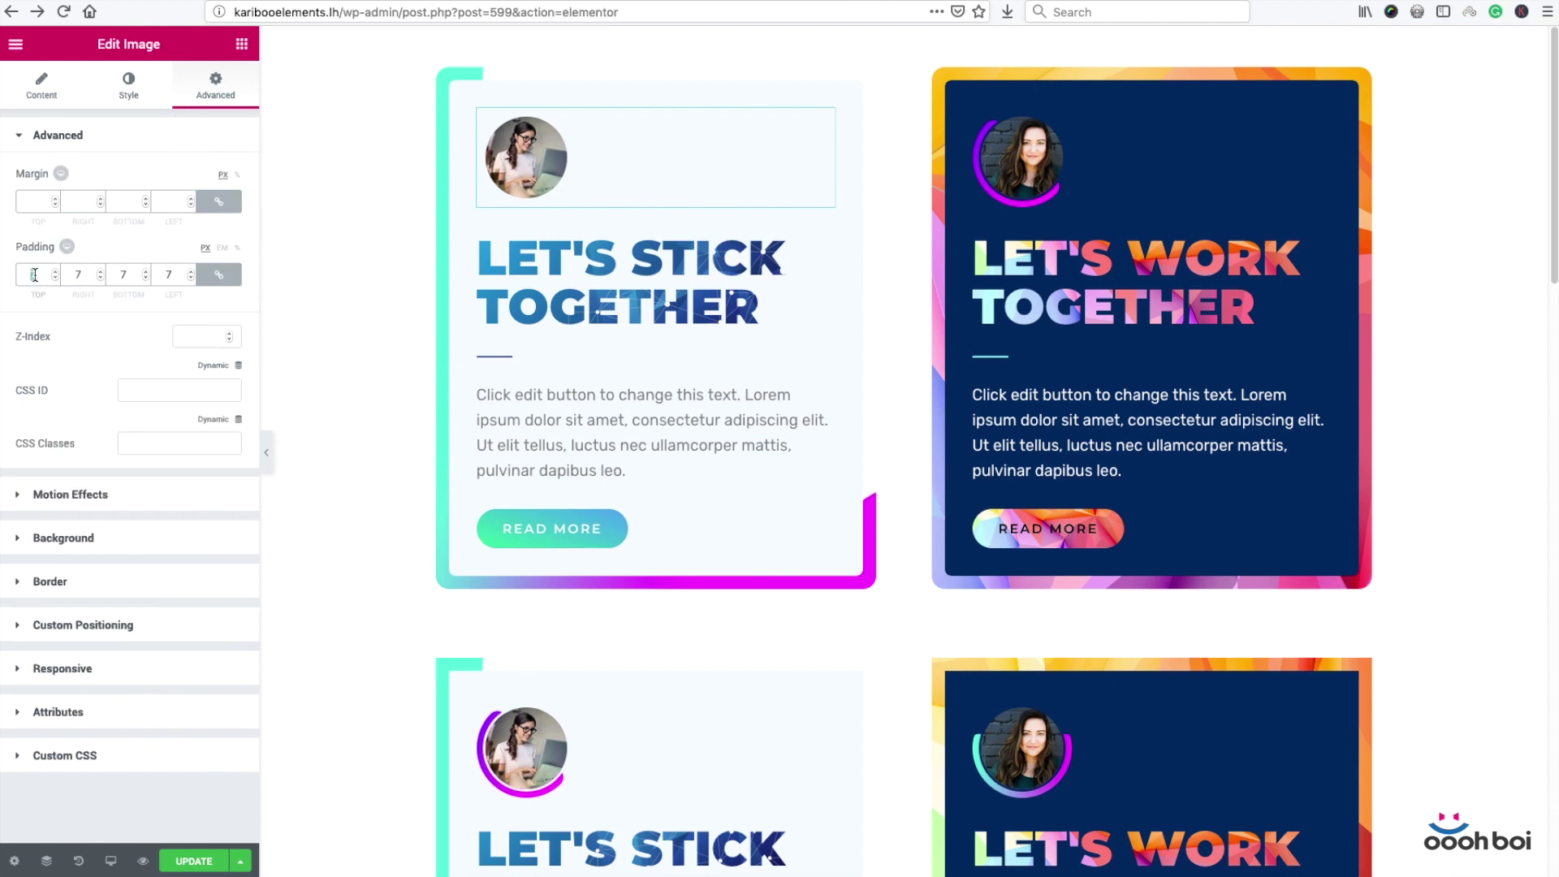
key("BackSpace")
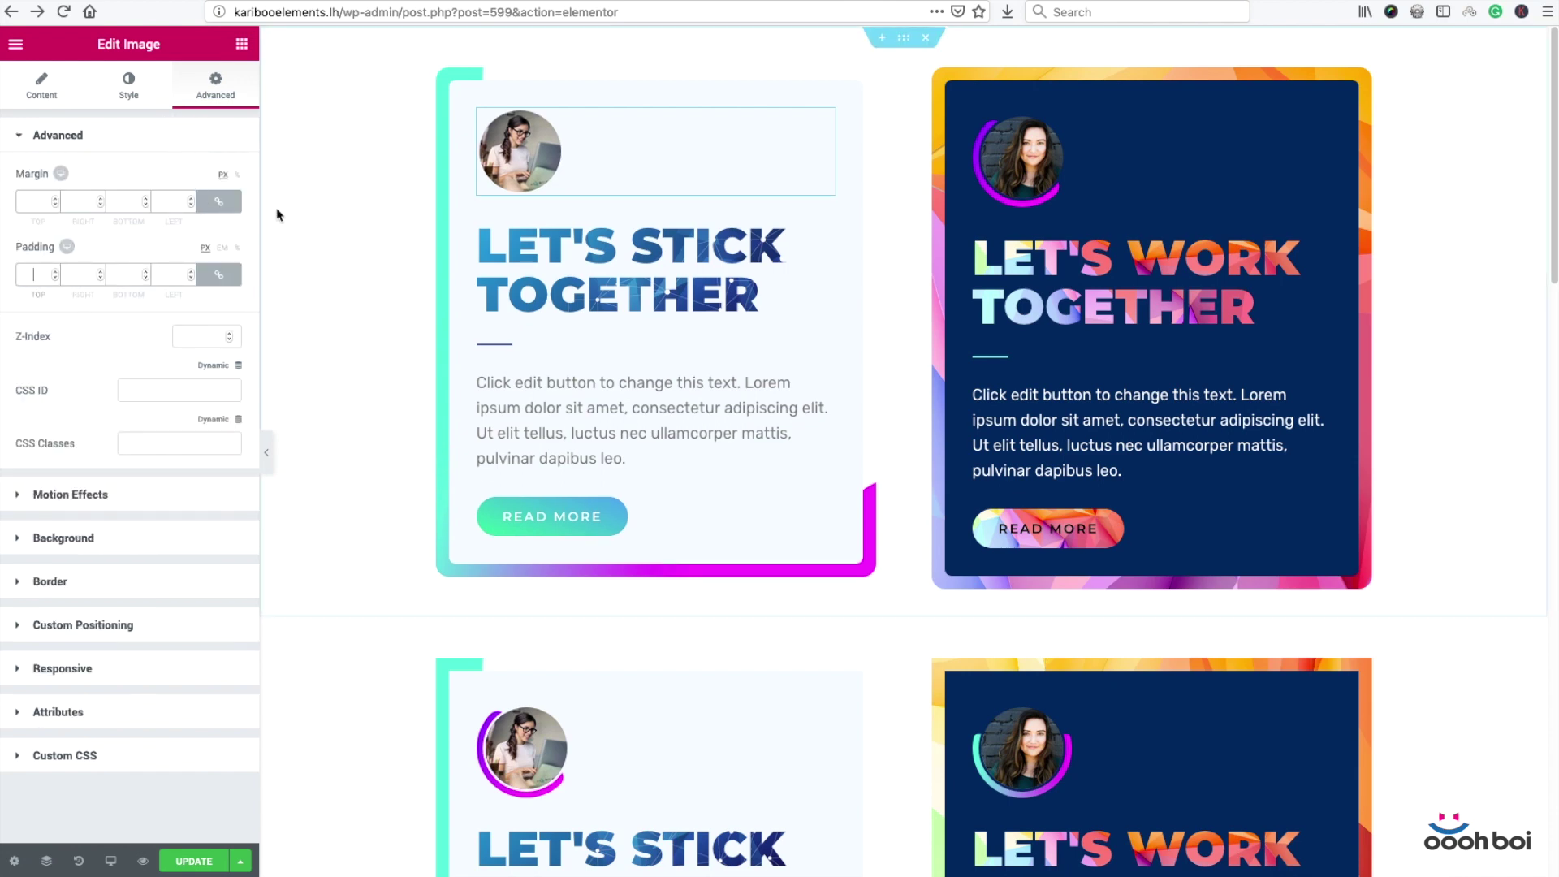
Step: Set the photo's border type to None and clear its border radius
left_click(133, 95)
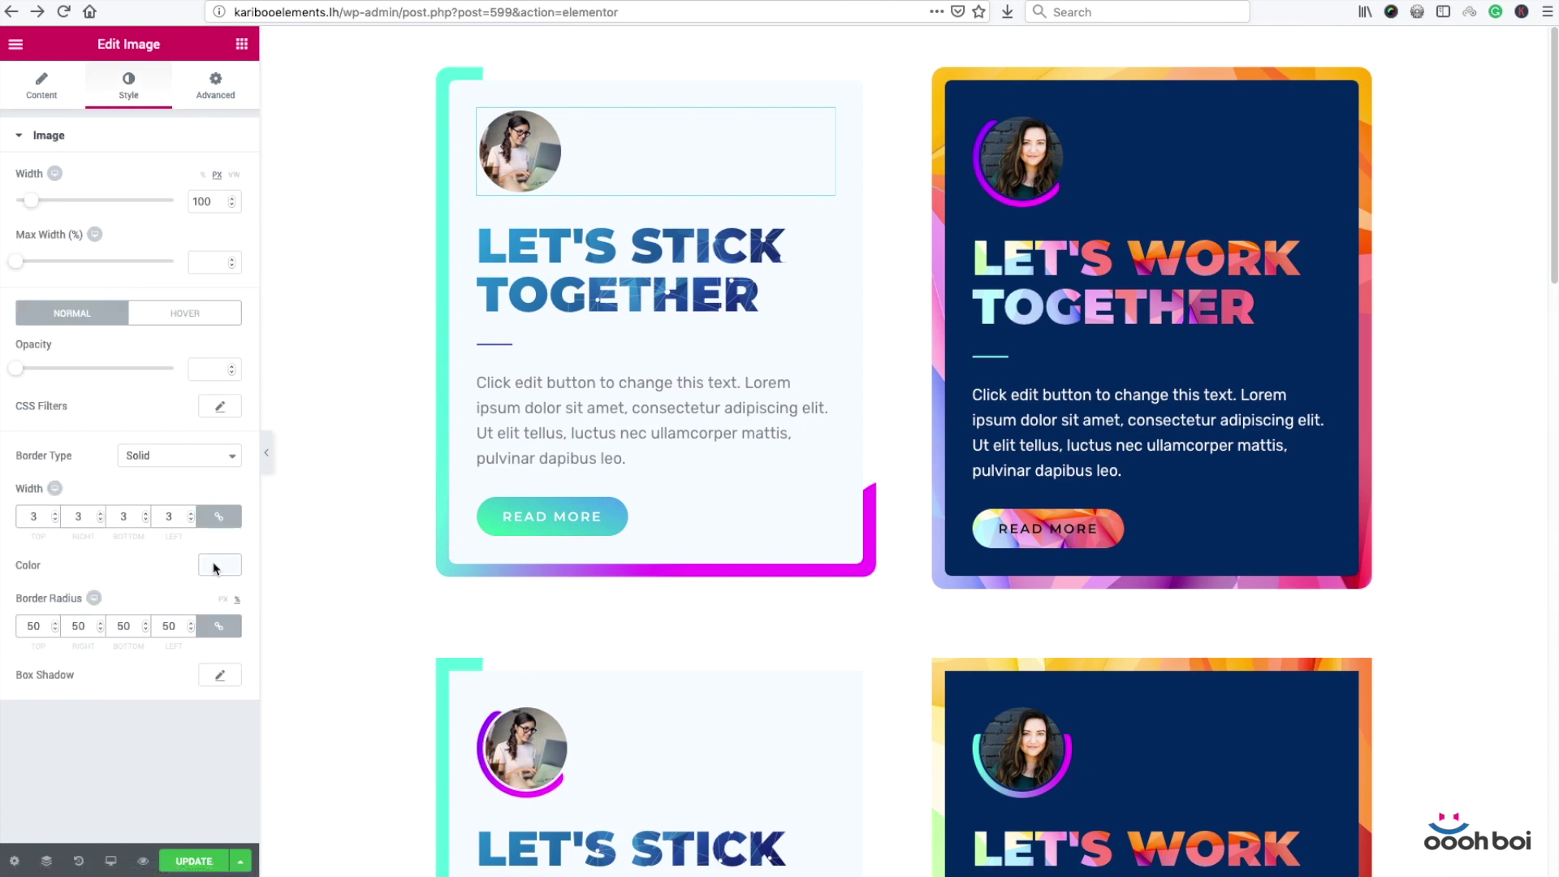
left_click(174, 455)
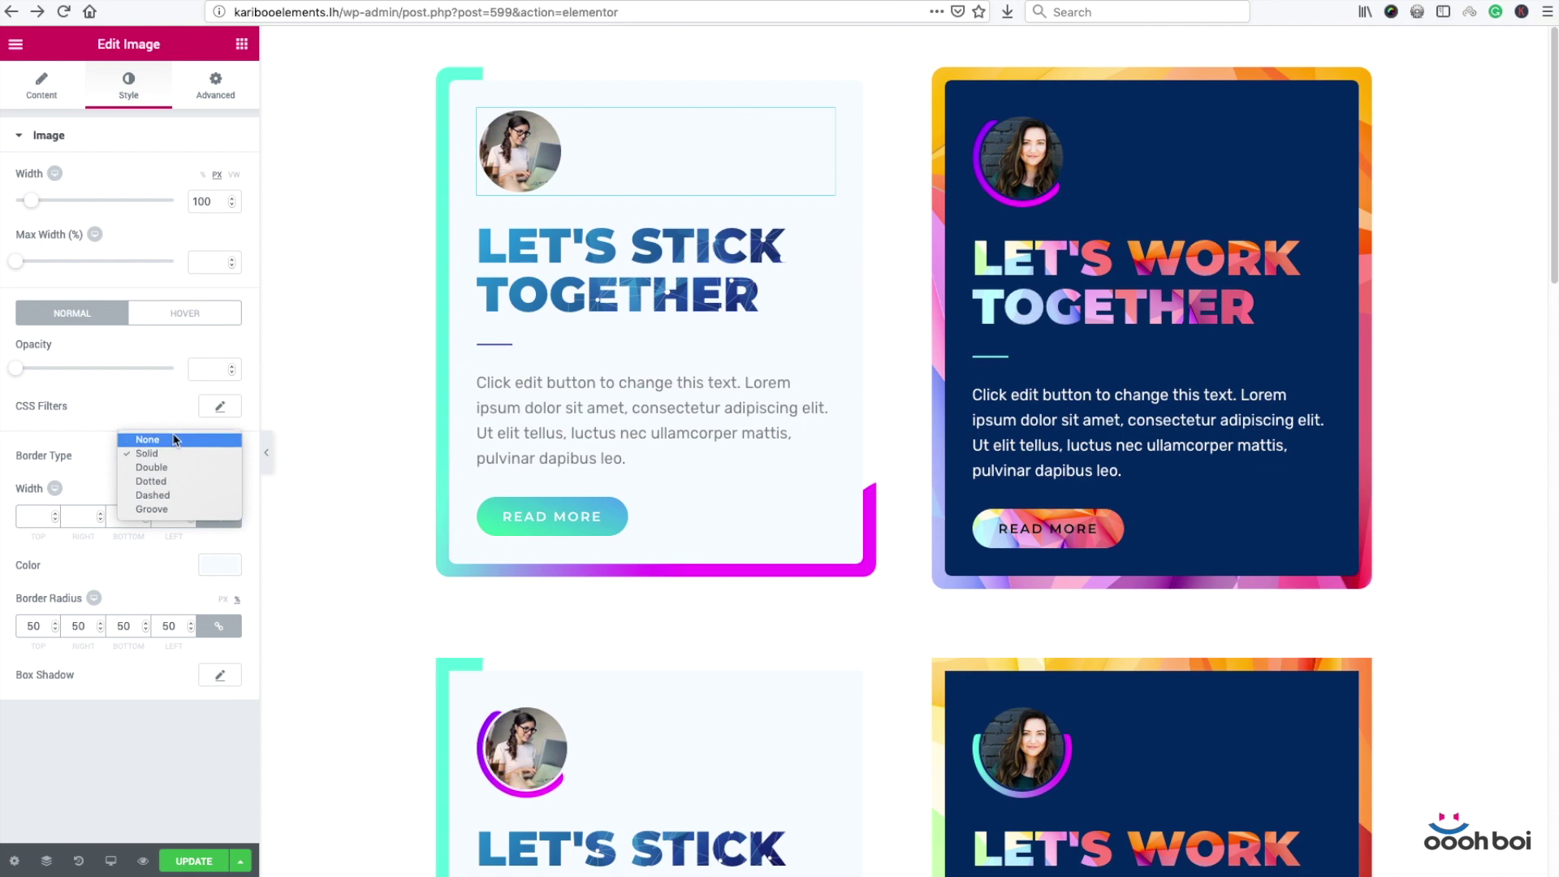
left_click(174, 439)
double_click(170, 516)
key("BackSpace")
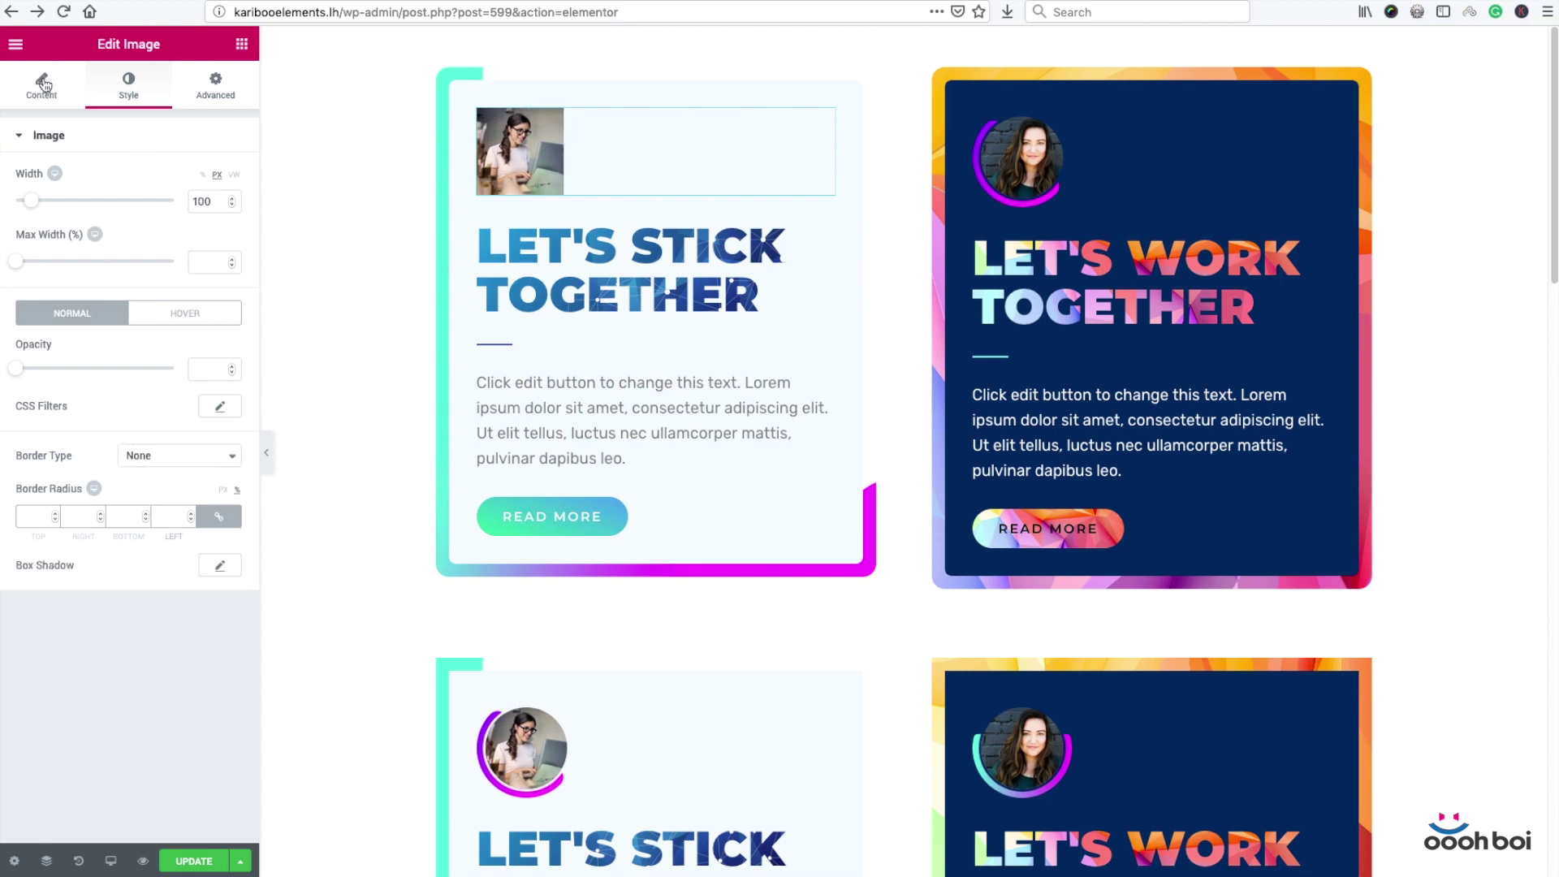
Step: Set the photo's image size to Full
left_click(43, 84)
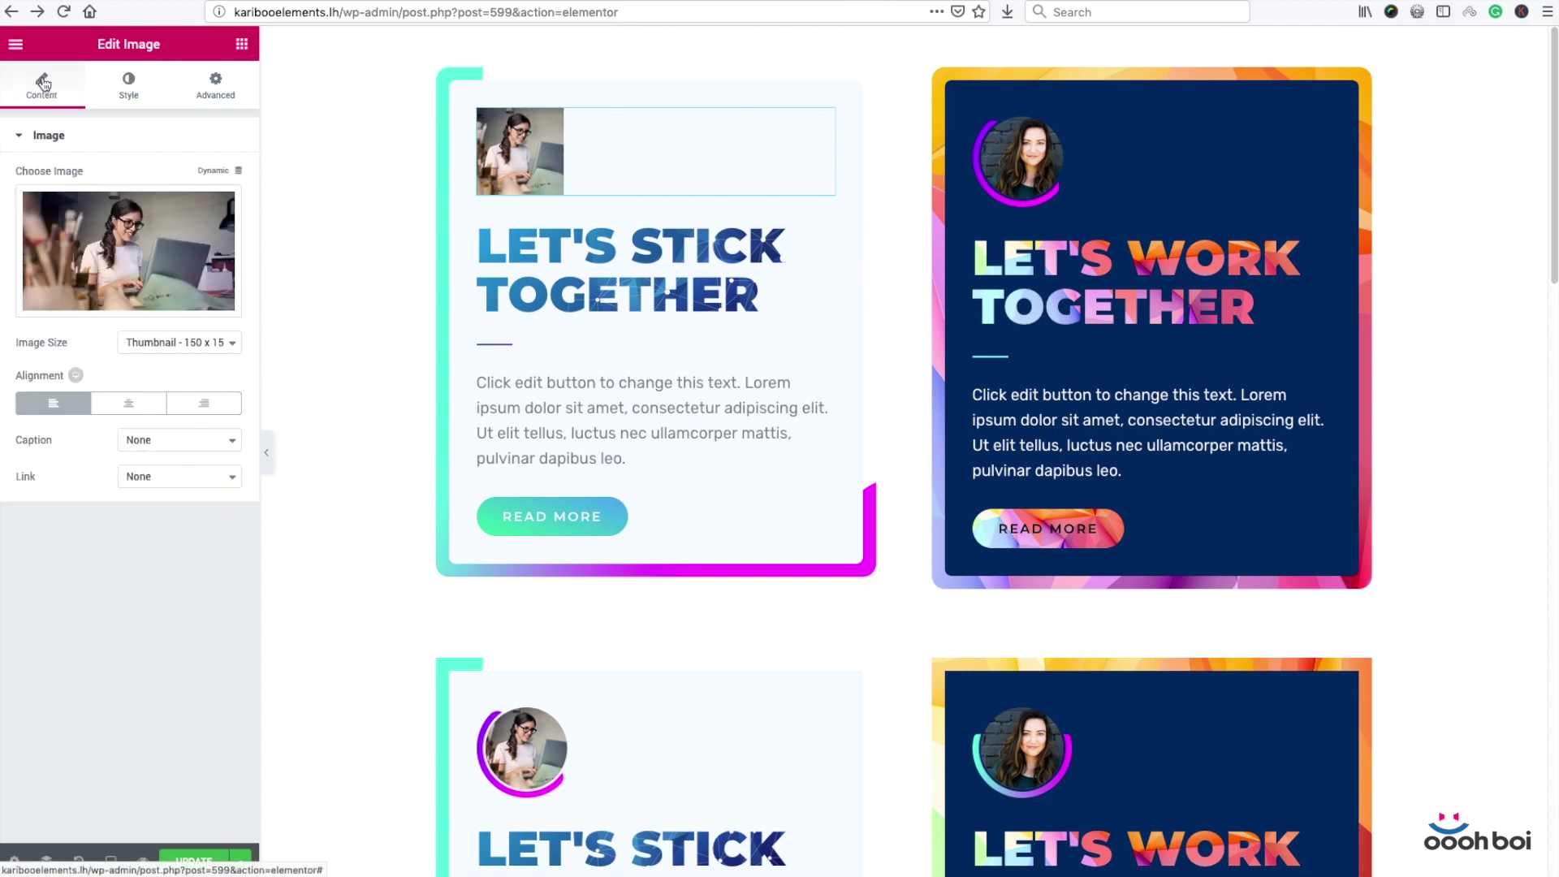
left_click(169, 345)
left_click(172, 393)
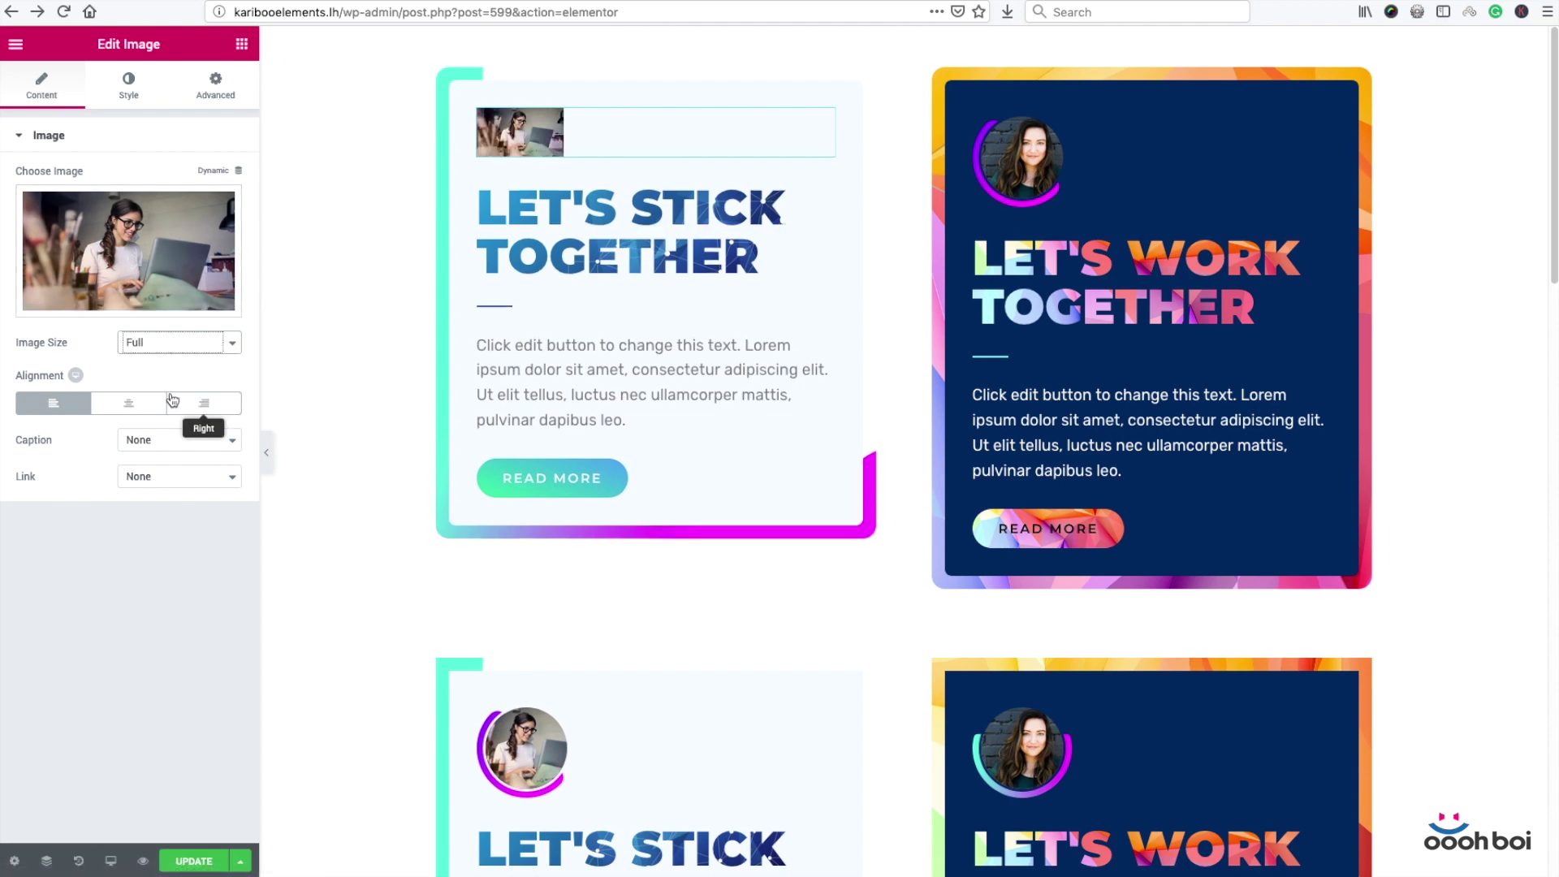
Step: Clear the width value of the first light card's photo
left_click(133, 91)
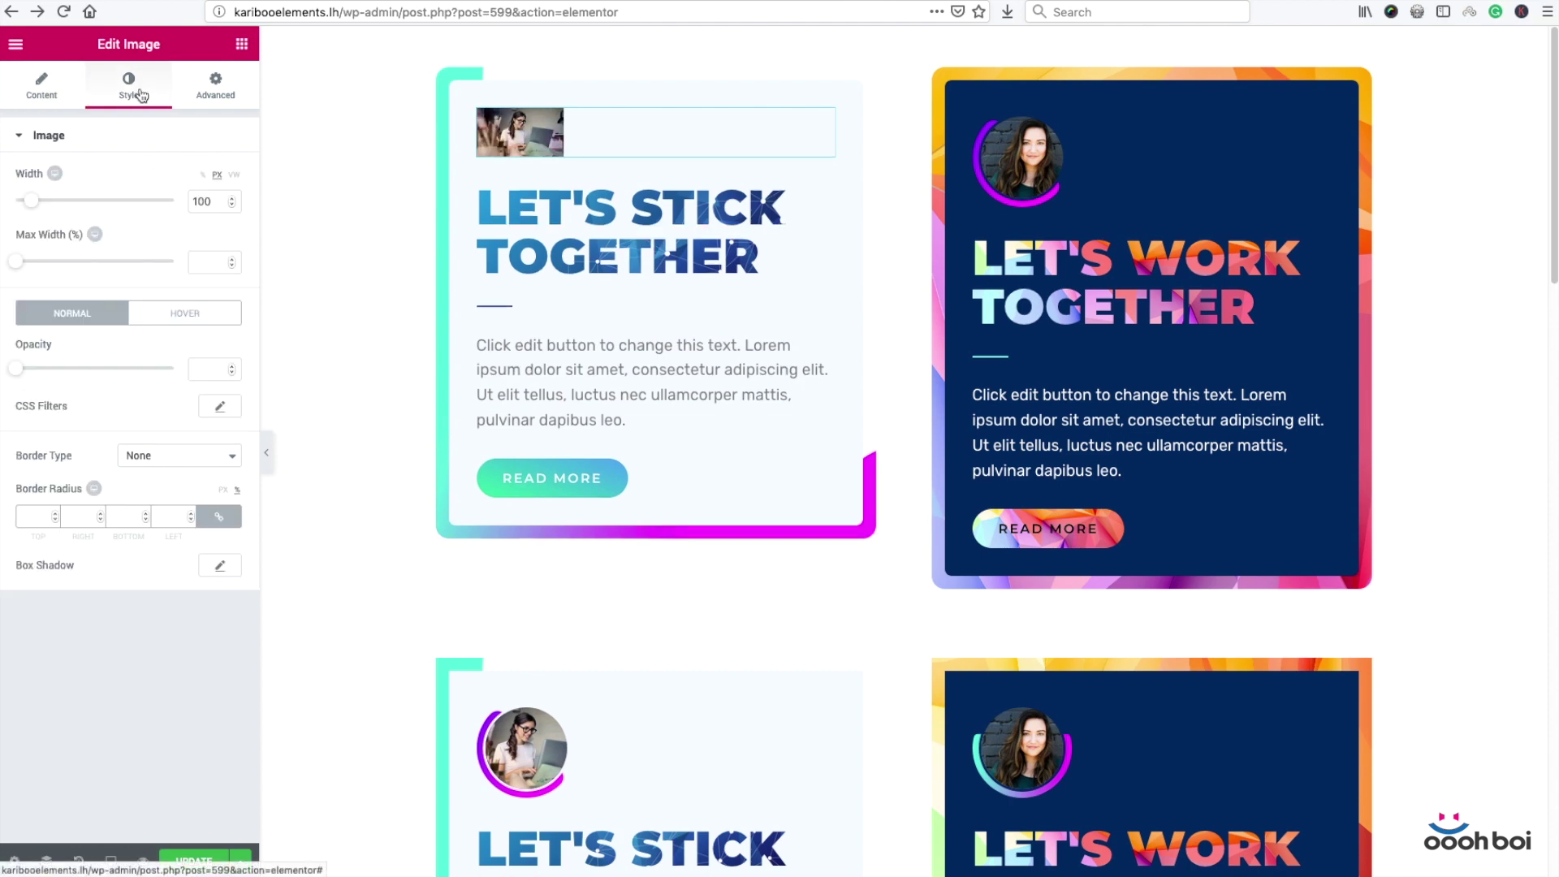
double_click(216, 202)
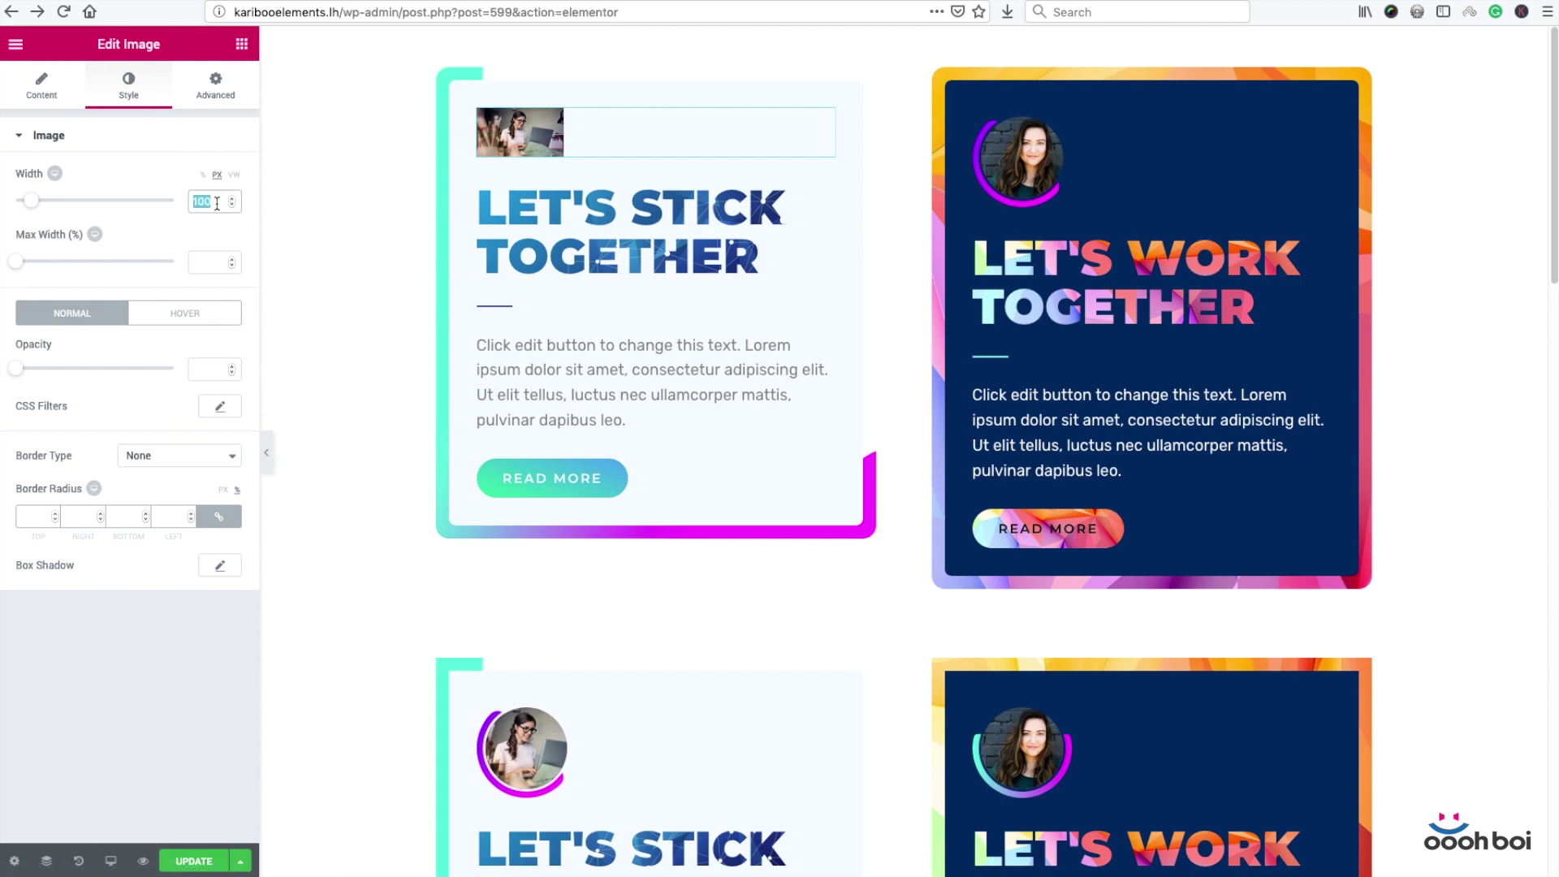
key("BackSpace")
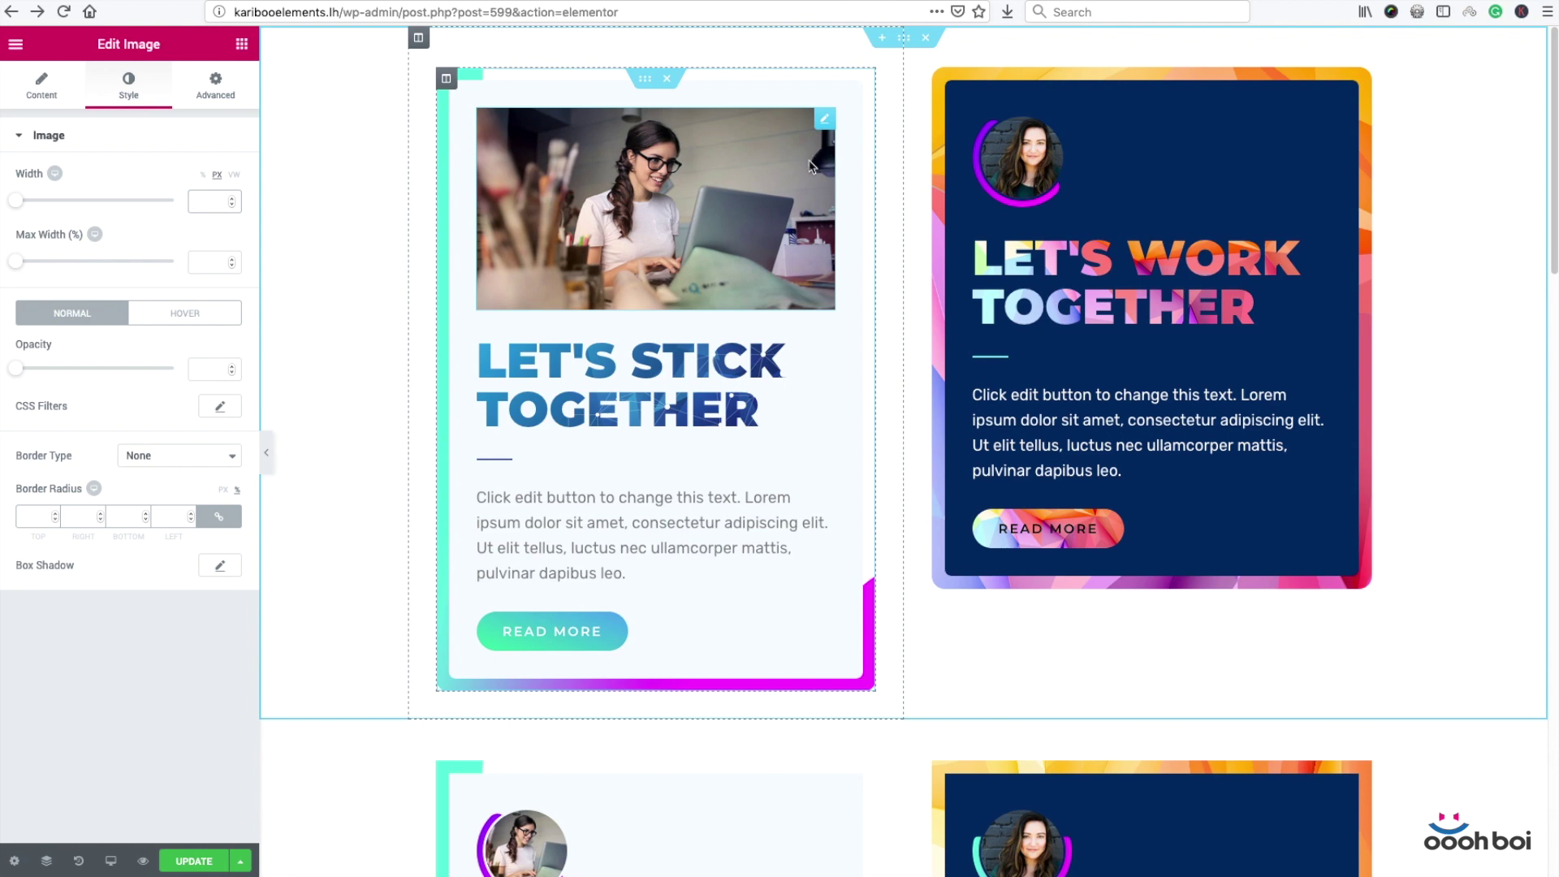
Step: Copy the light card's photo widget and paste its style onto the photo in the first dark card
right_click(700, 184)
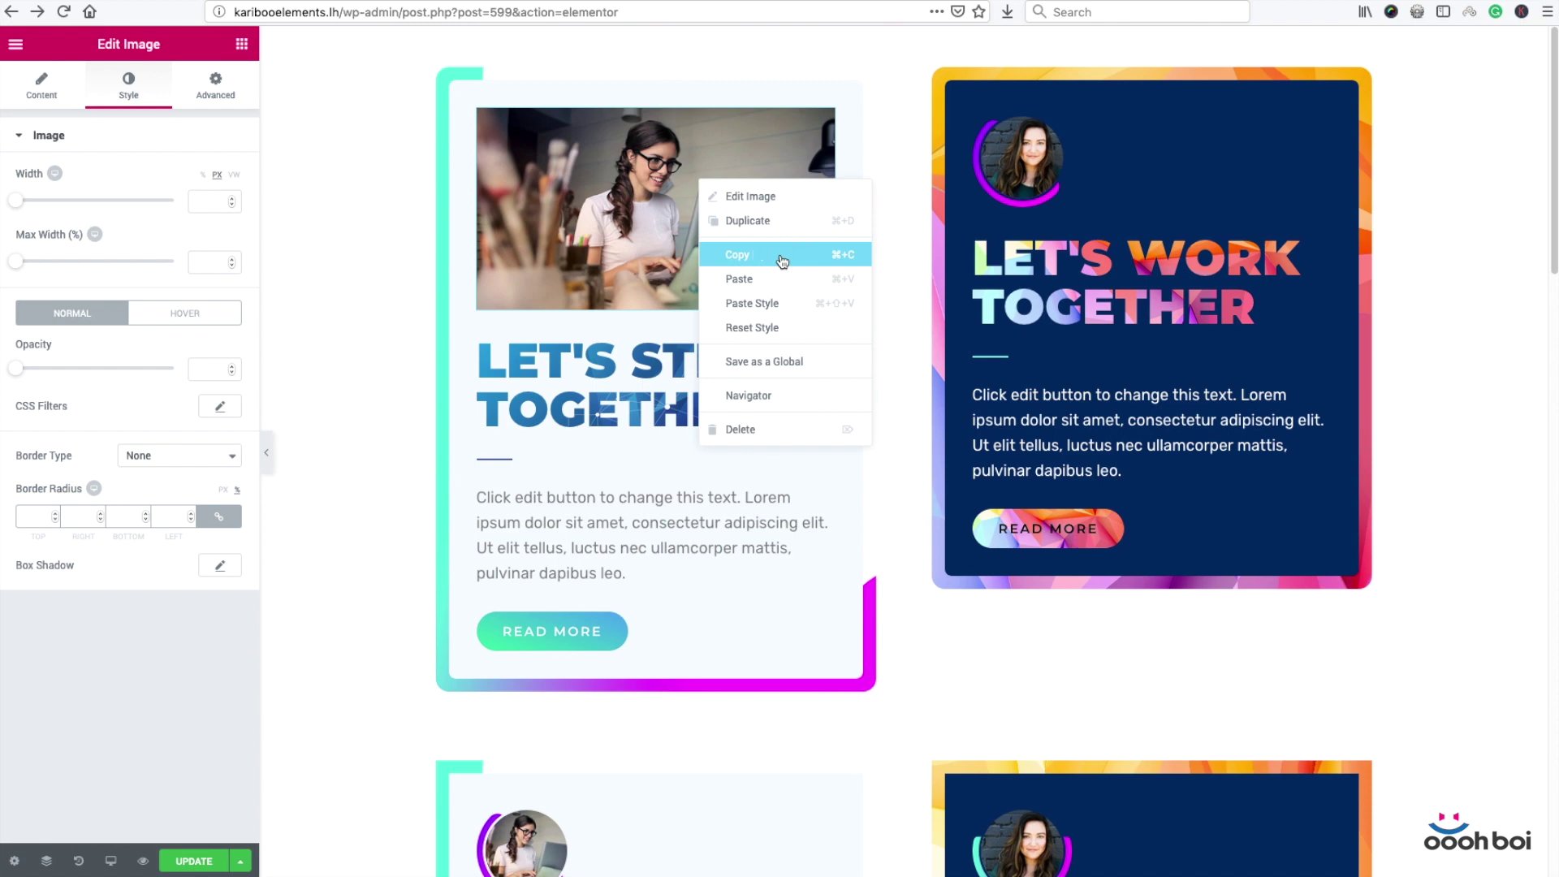
left_click(852, 255)
right_click(1021, 169)
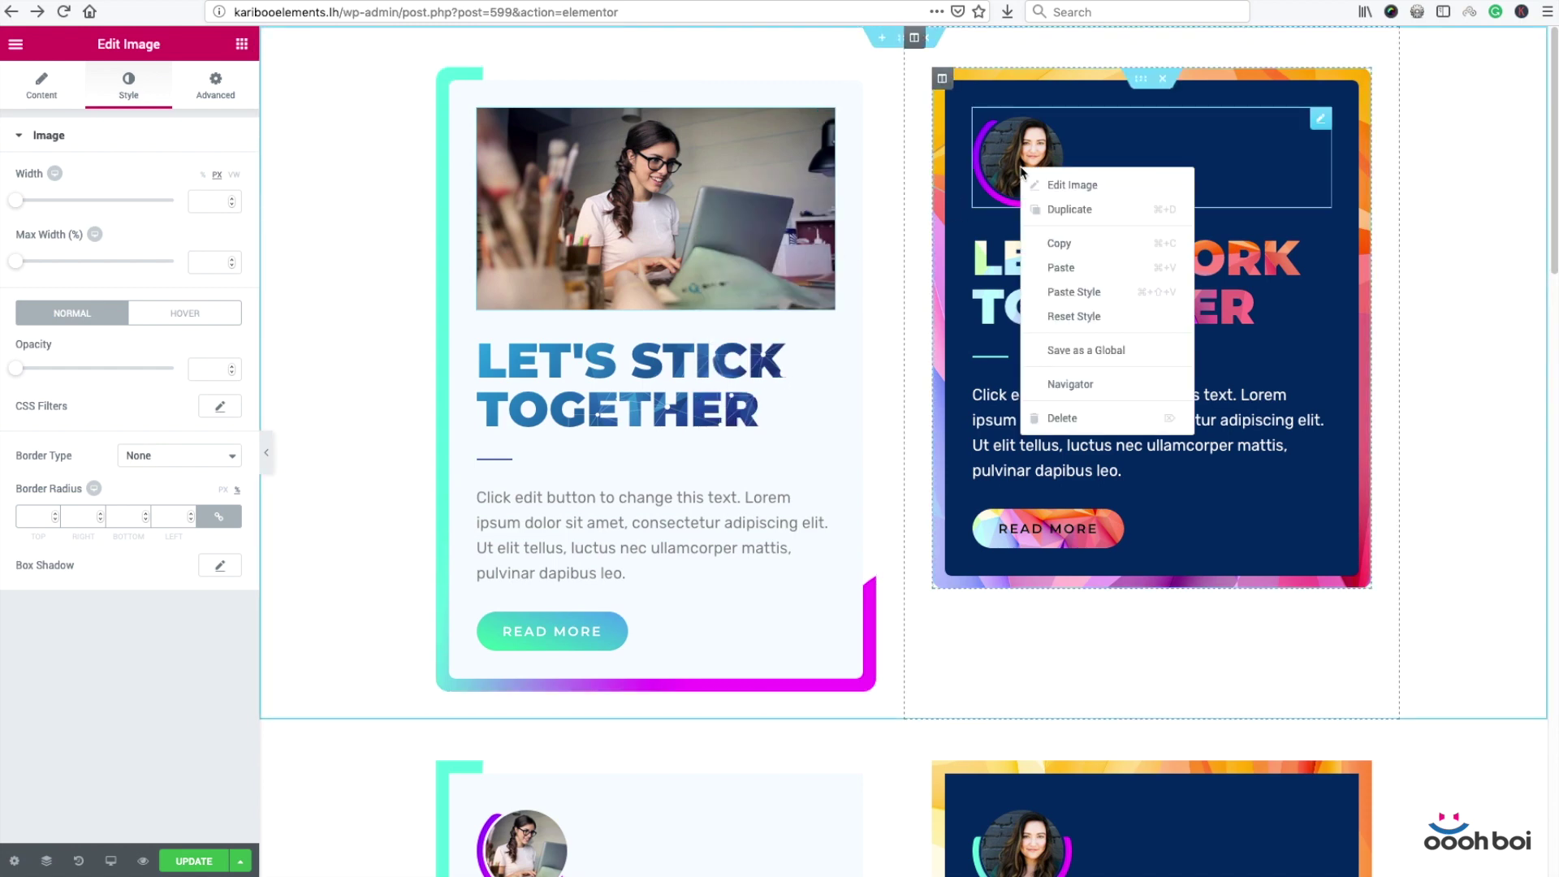
left_click(1097, 291)
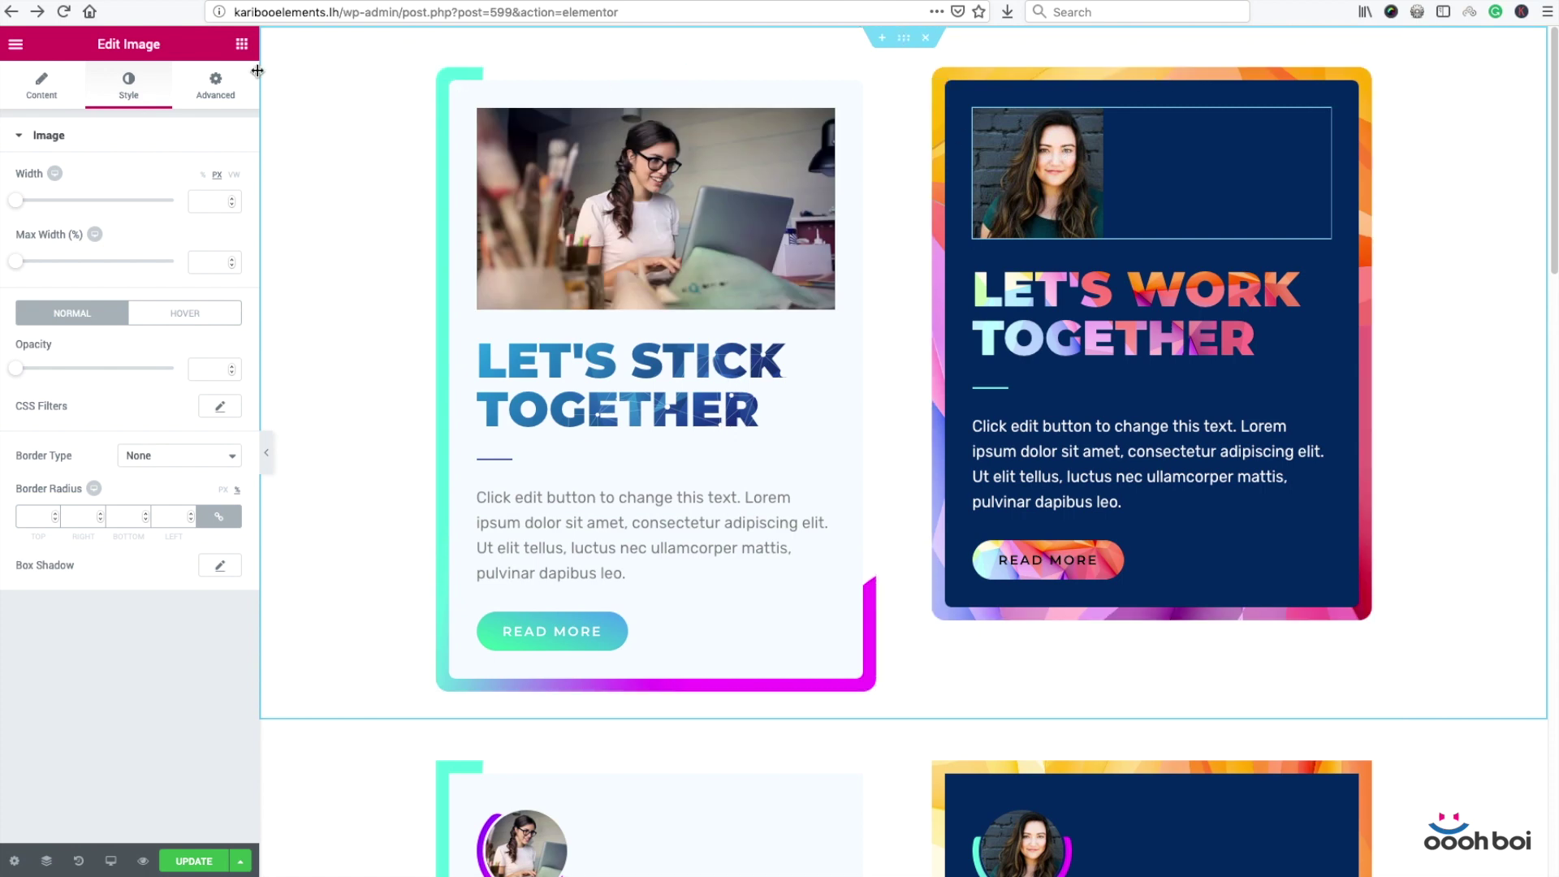
Step: Set the image size of the first dark card's photo to Full
left_click(38, 85)
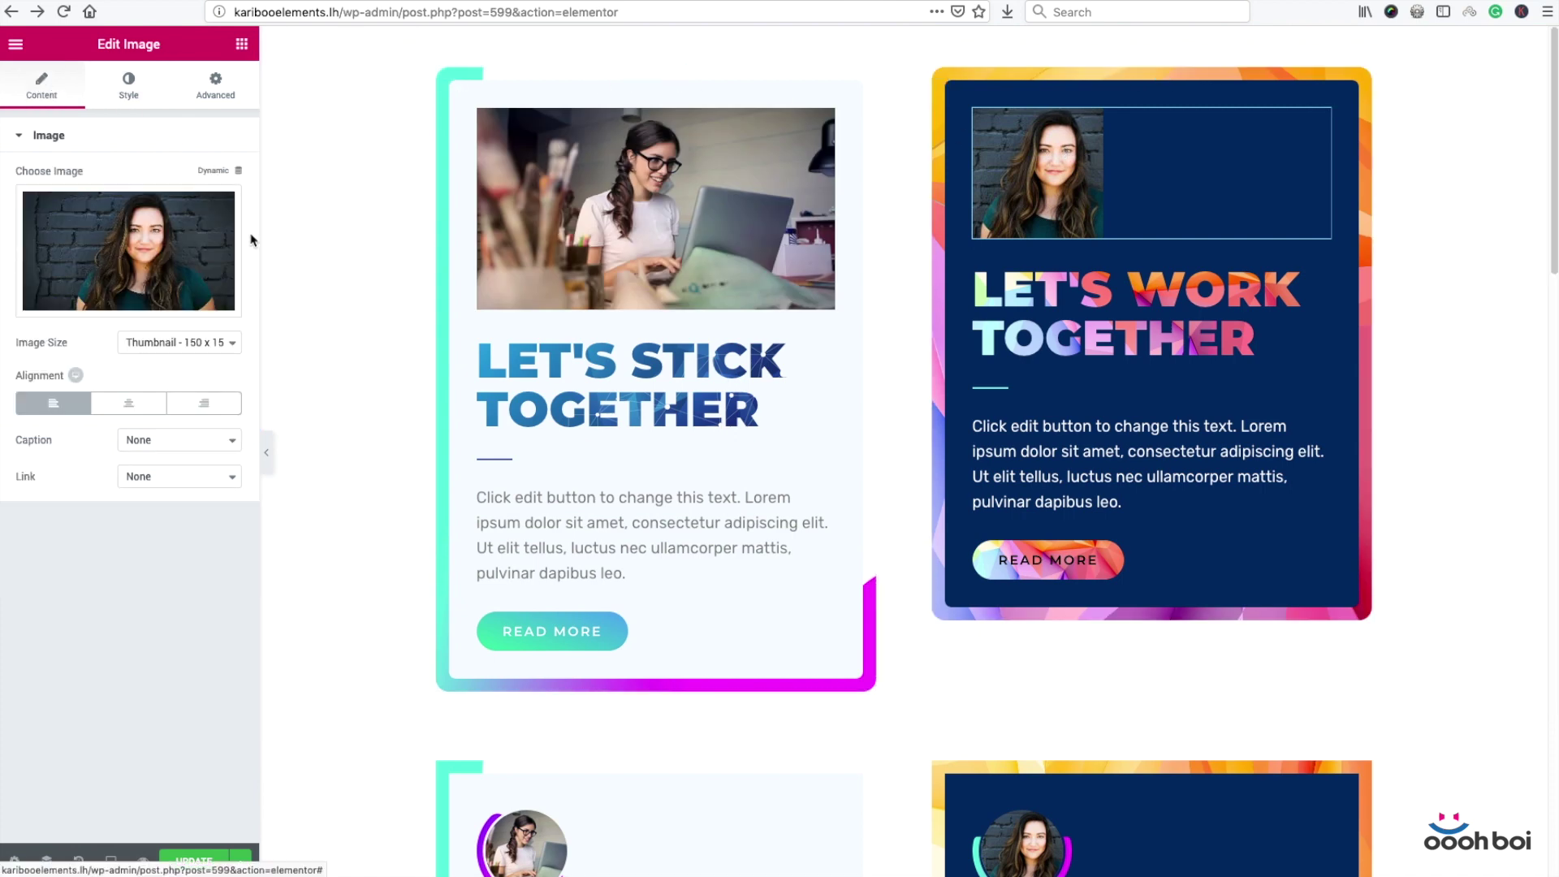
left_click(180, 342)
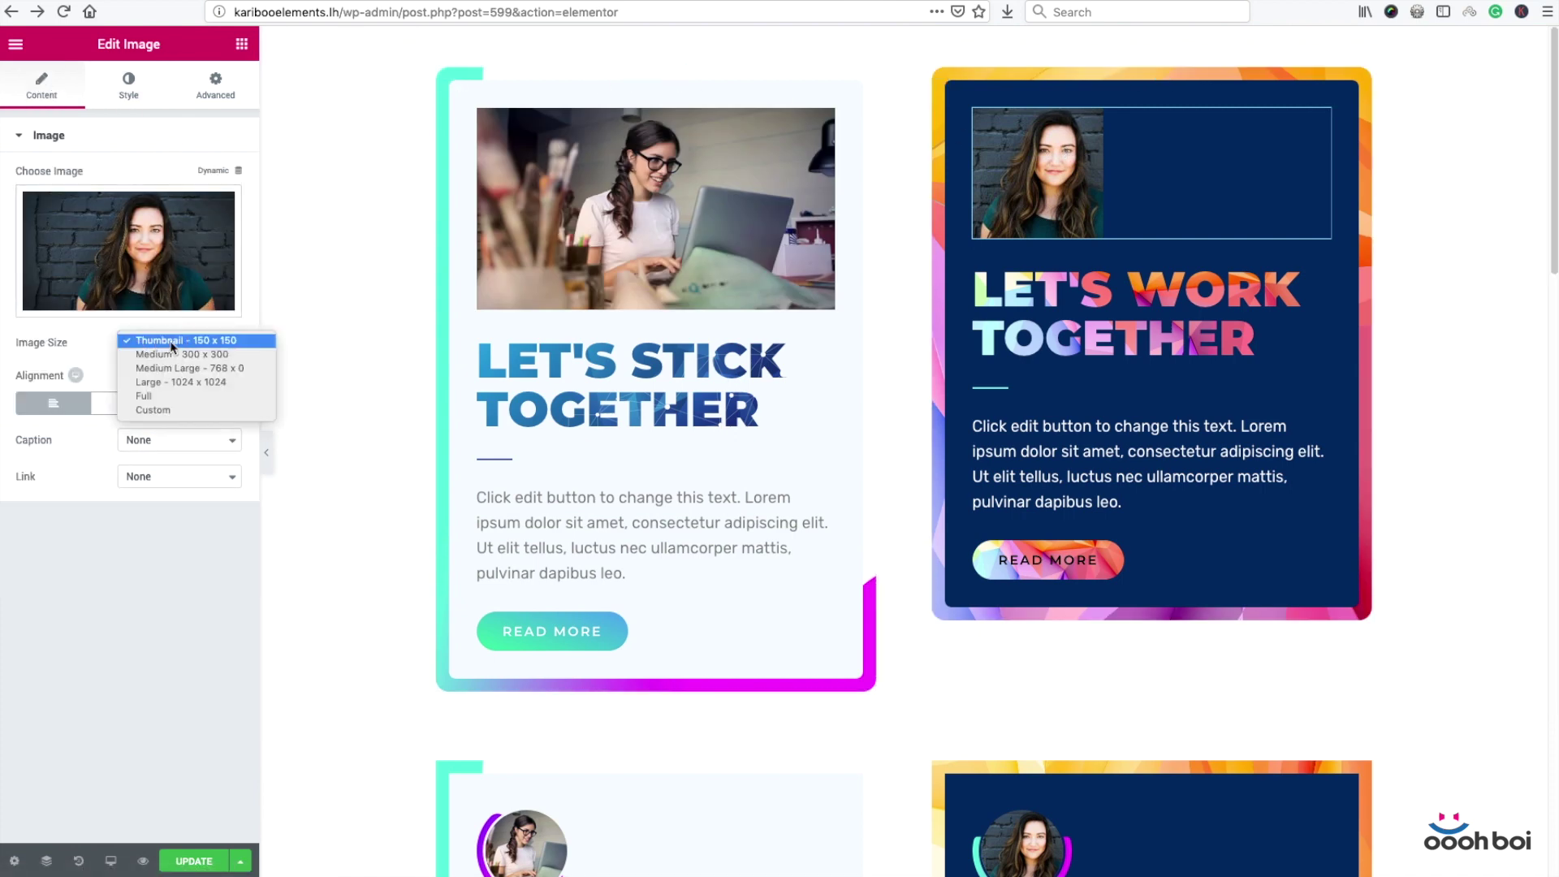
left_click(187, 396)
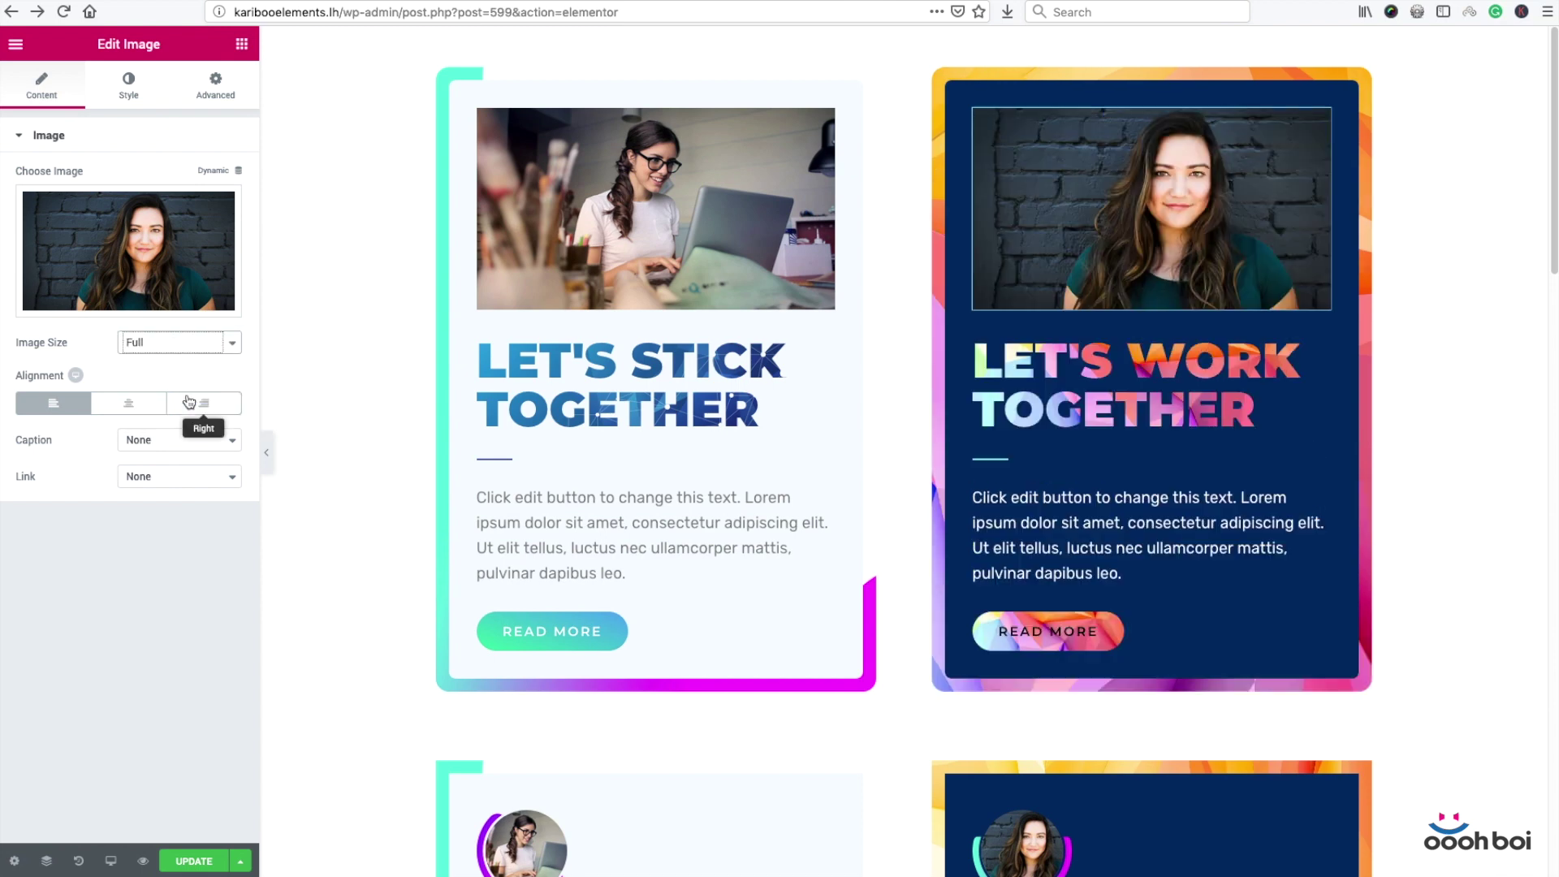
Step: In the first light card photo's Custom CSS, write a selector rule containing an empty mask-image: url(); declaration
left_click(605, 240)
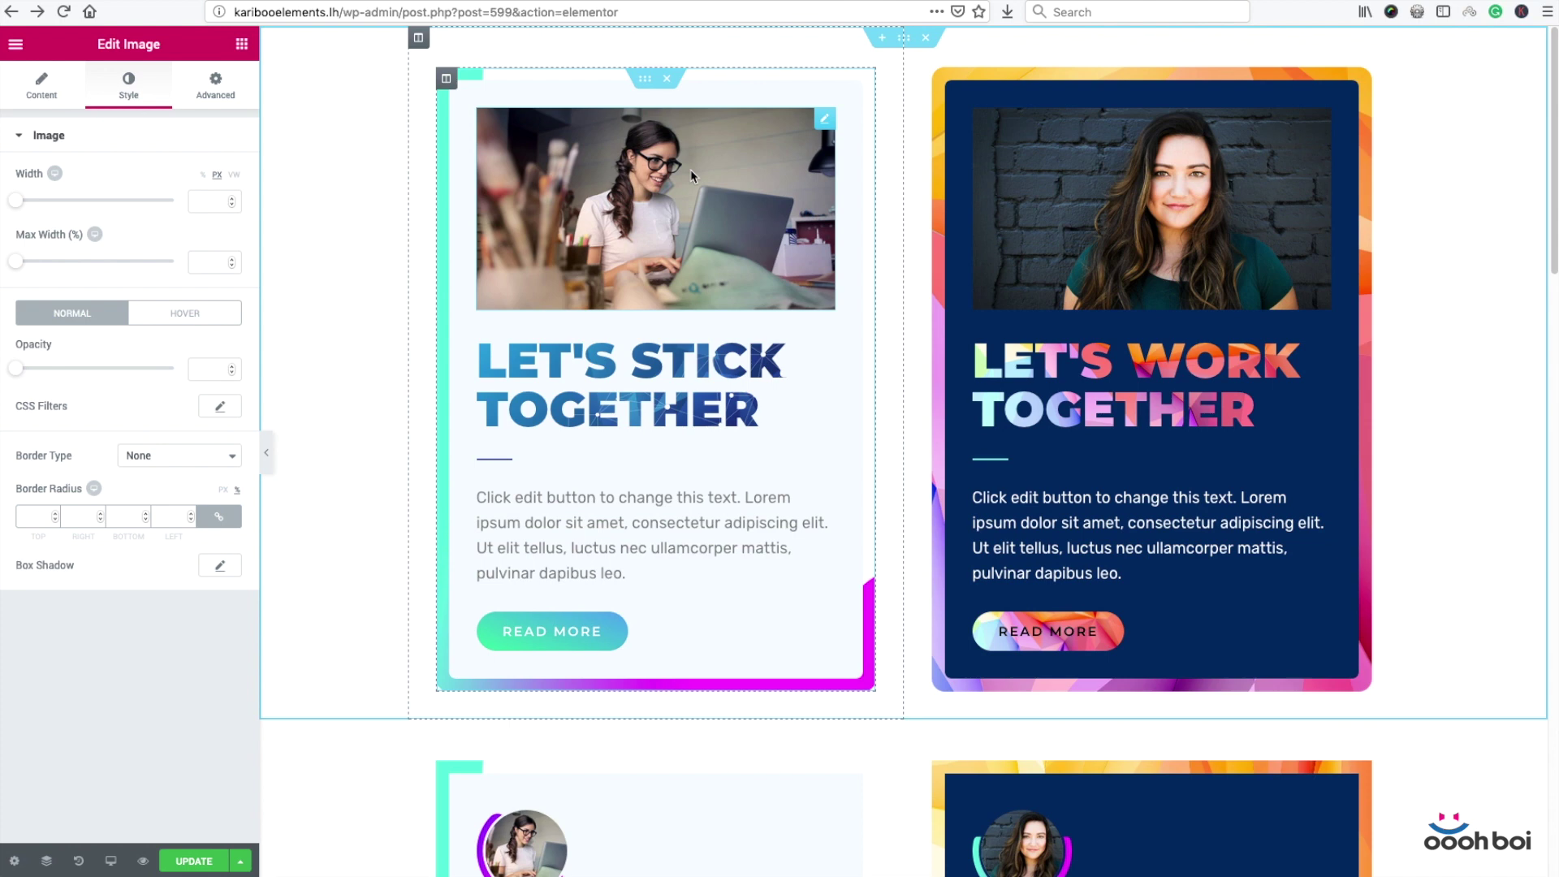
left_click(213, 88)
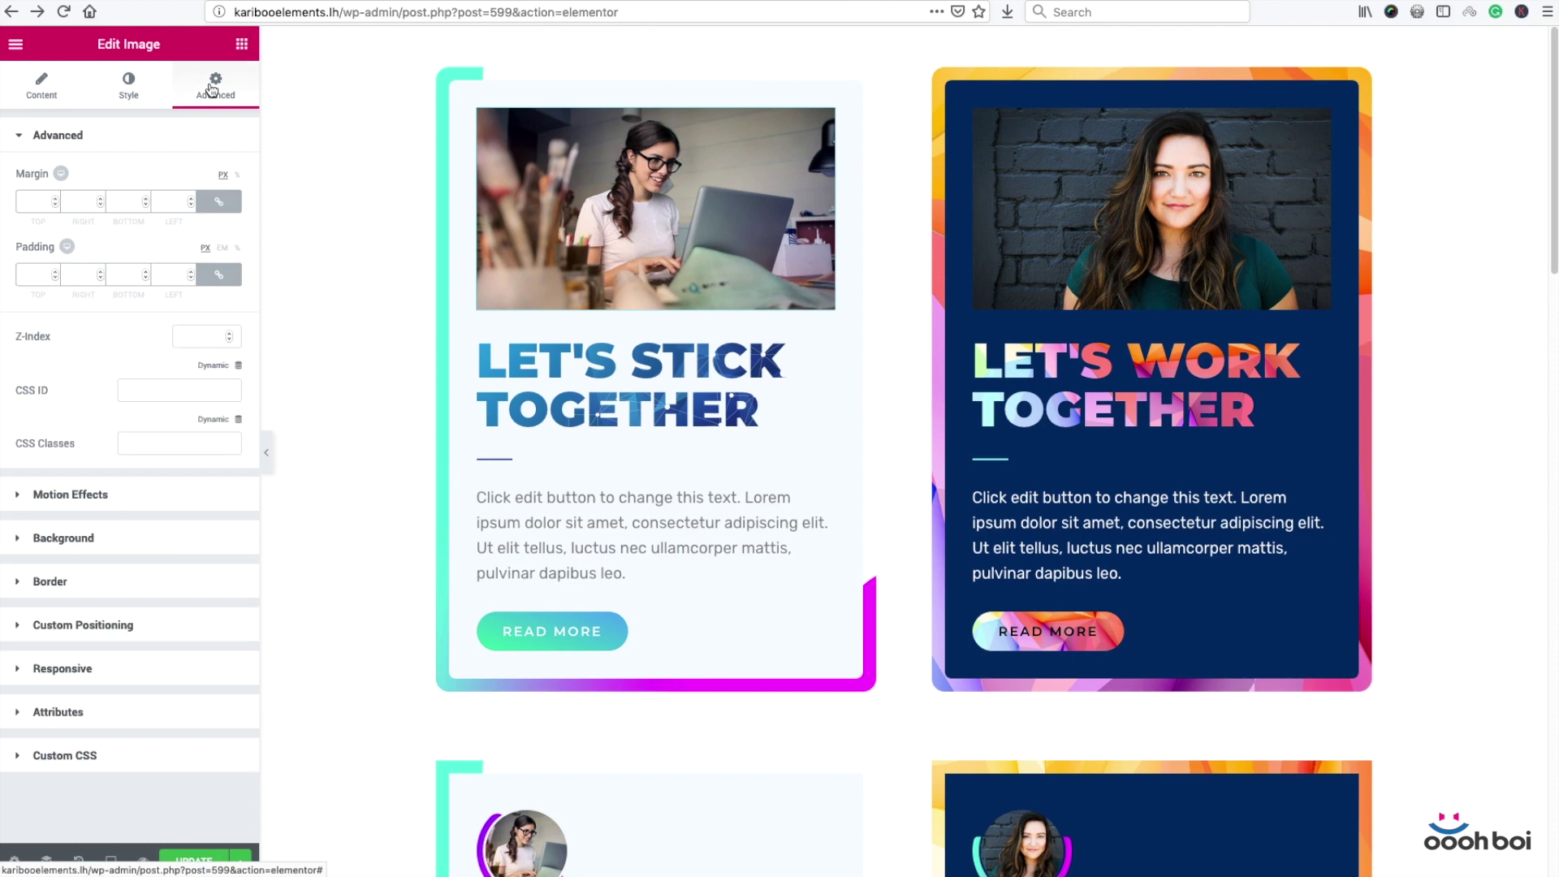
left_click(144, 755)
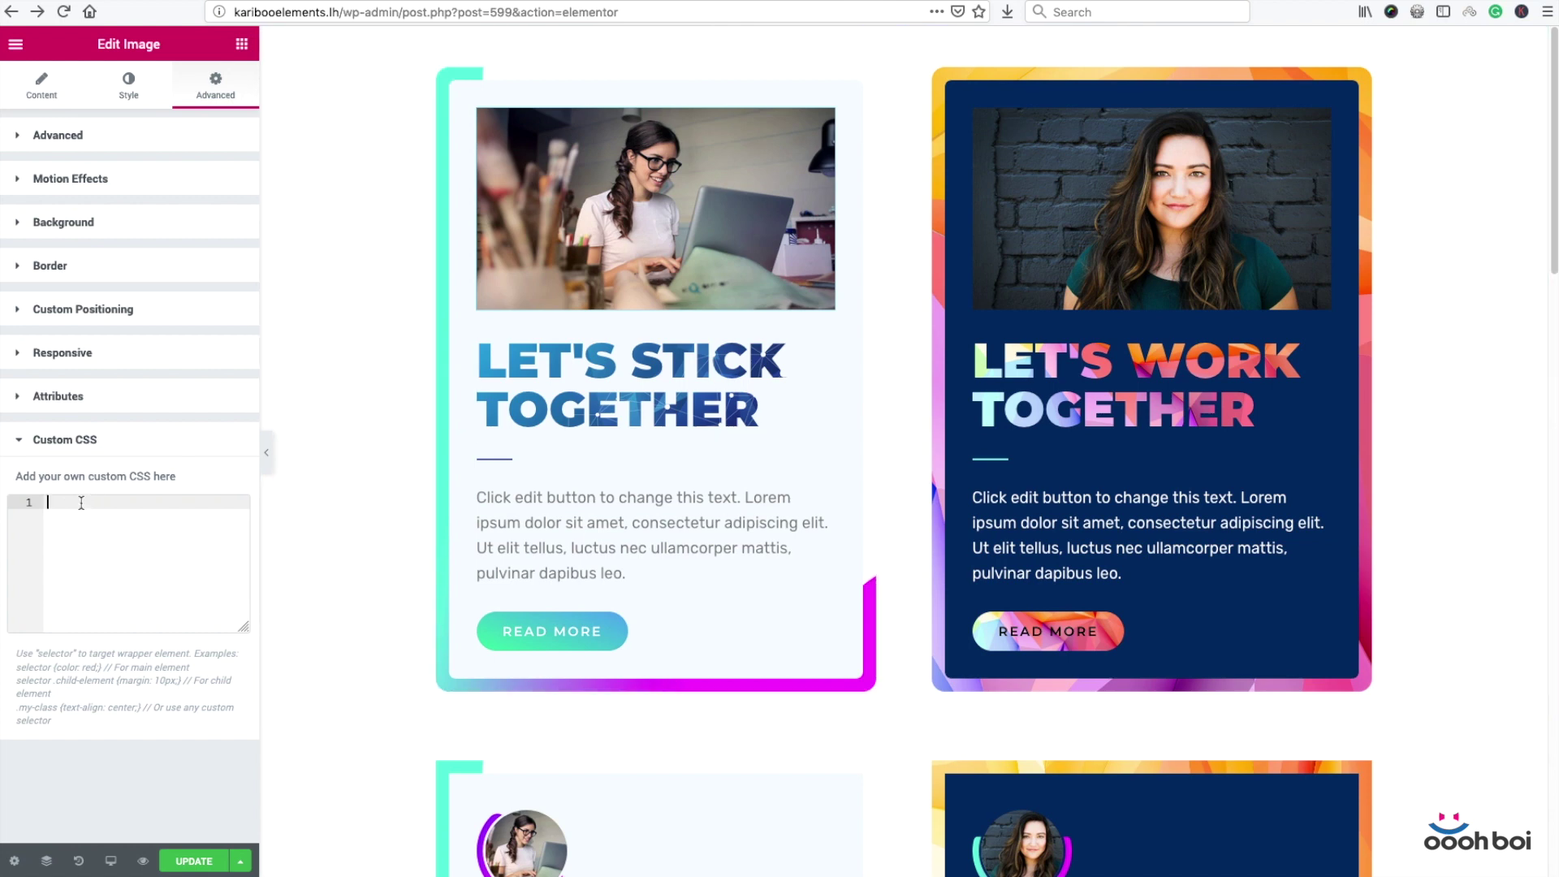
type("sele")
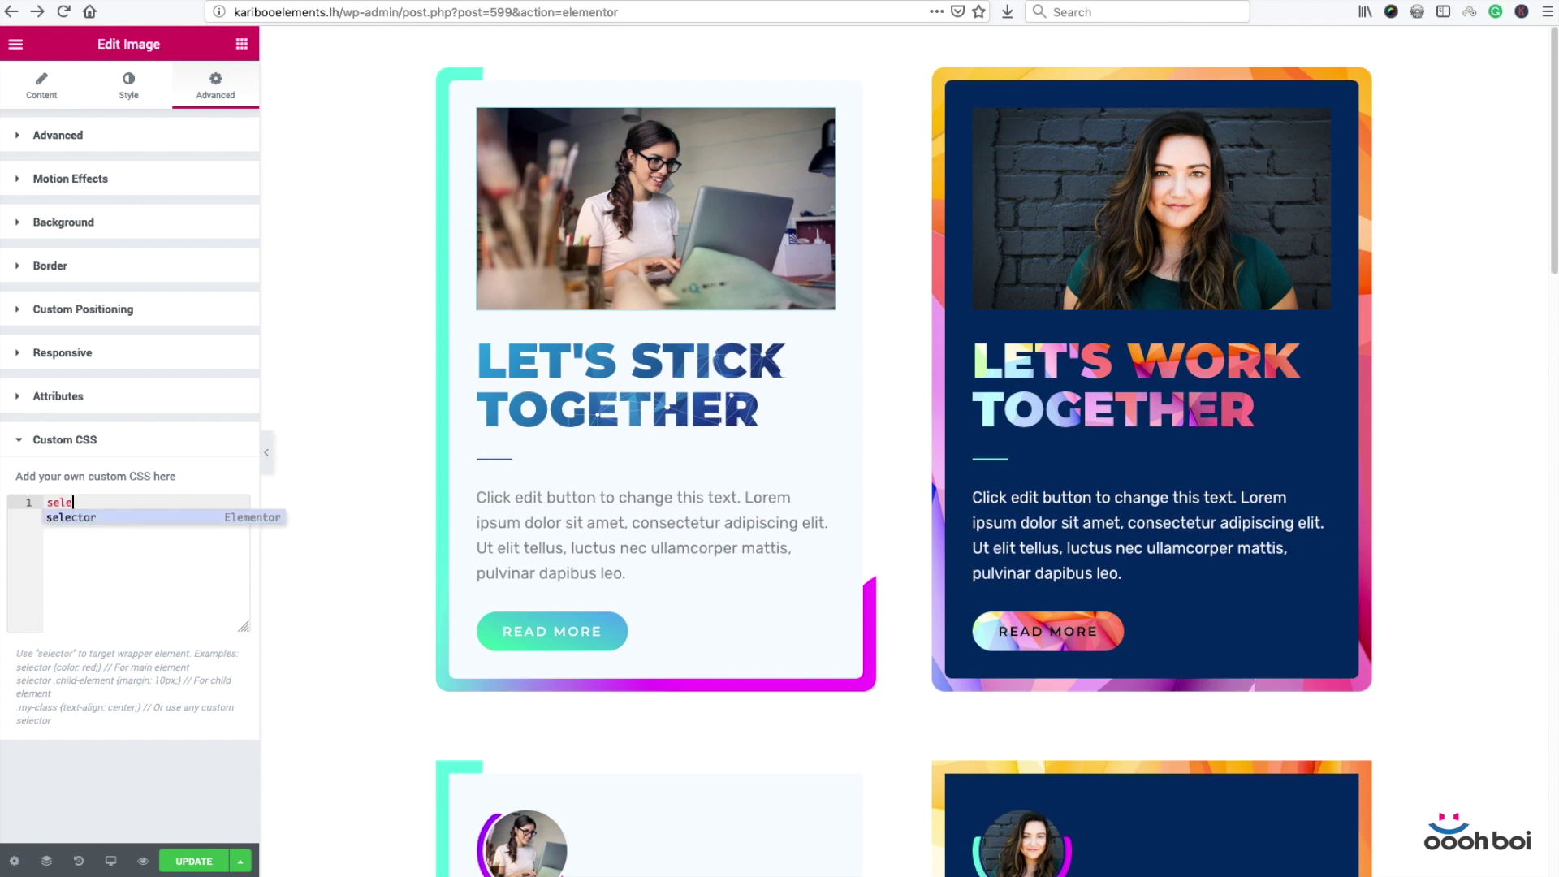
left_click(85, 518)
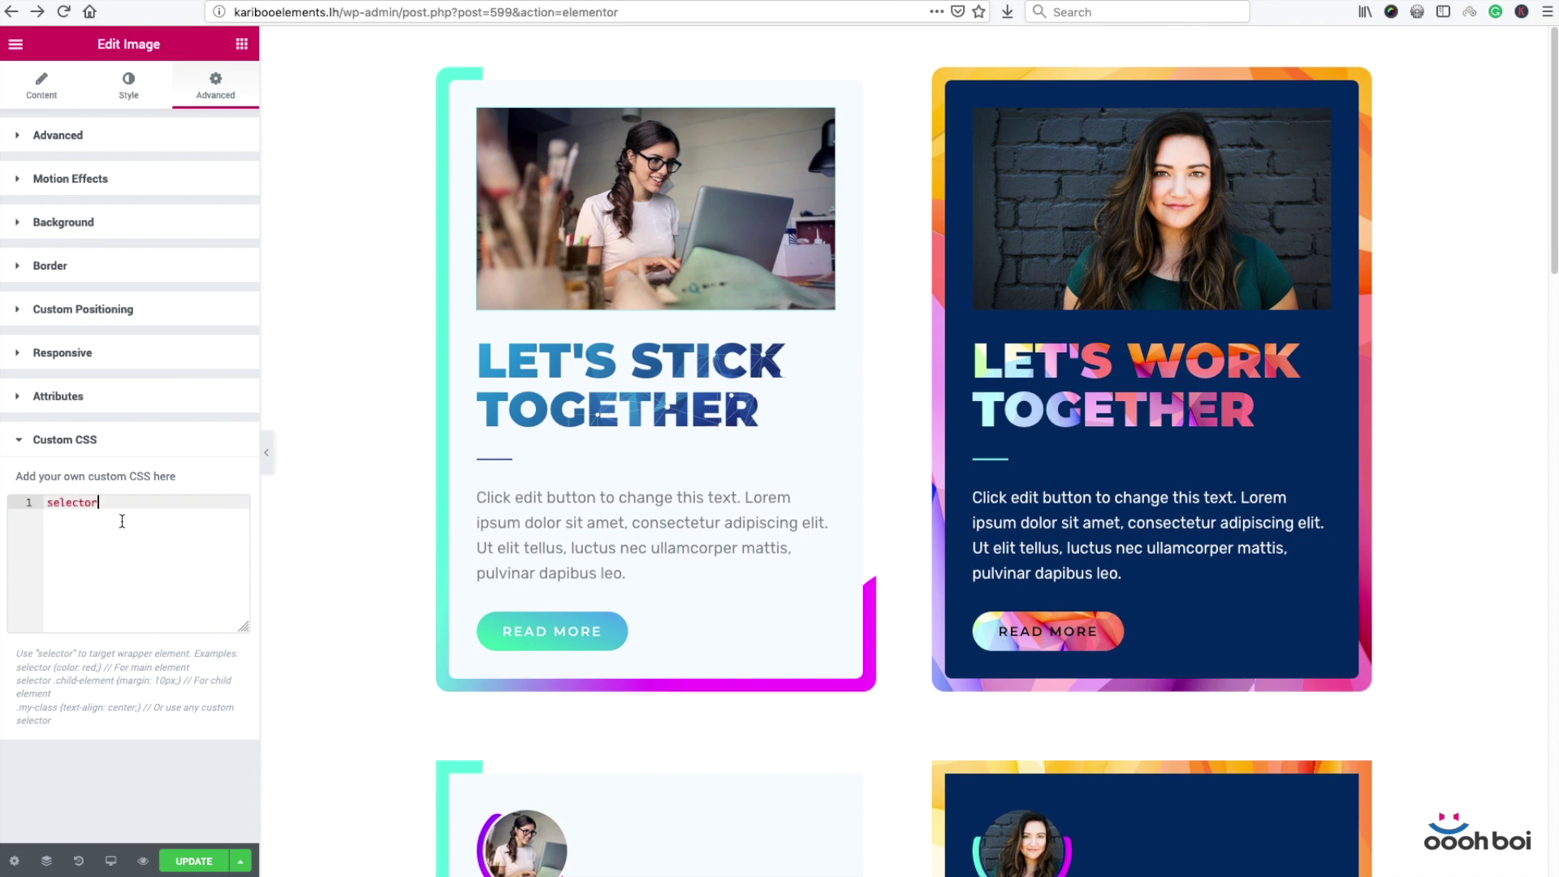
type("{}")
key("Return")
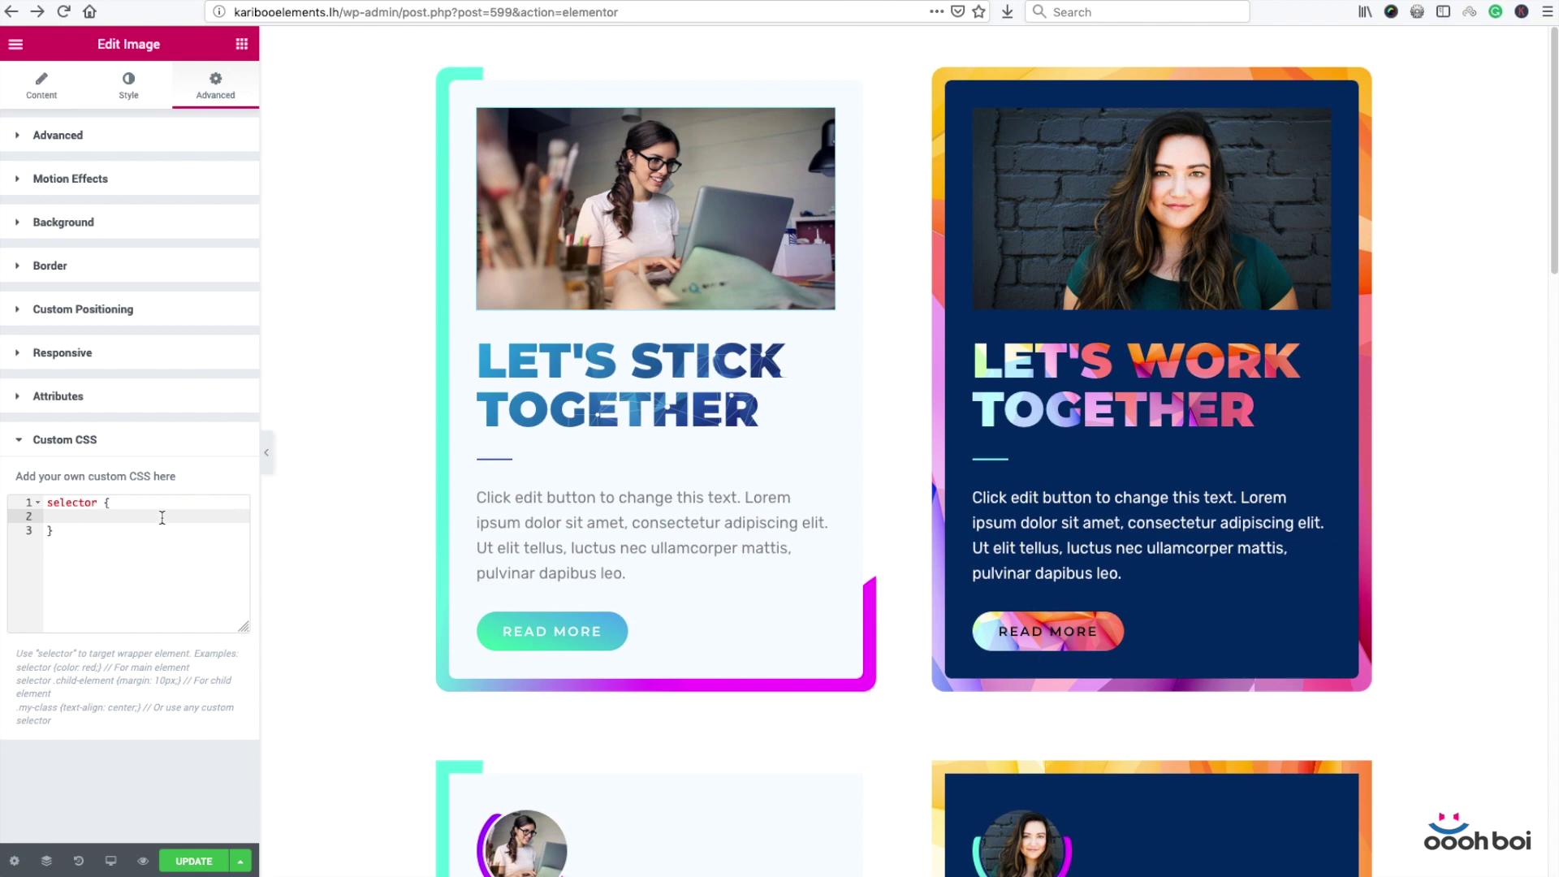
type("mask-im")
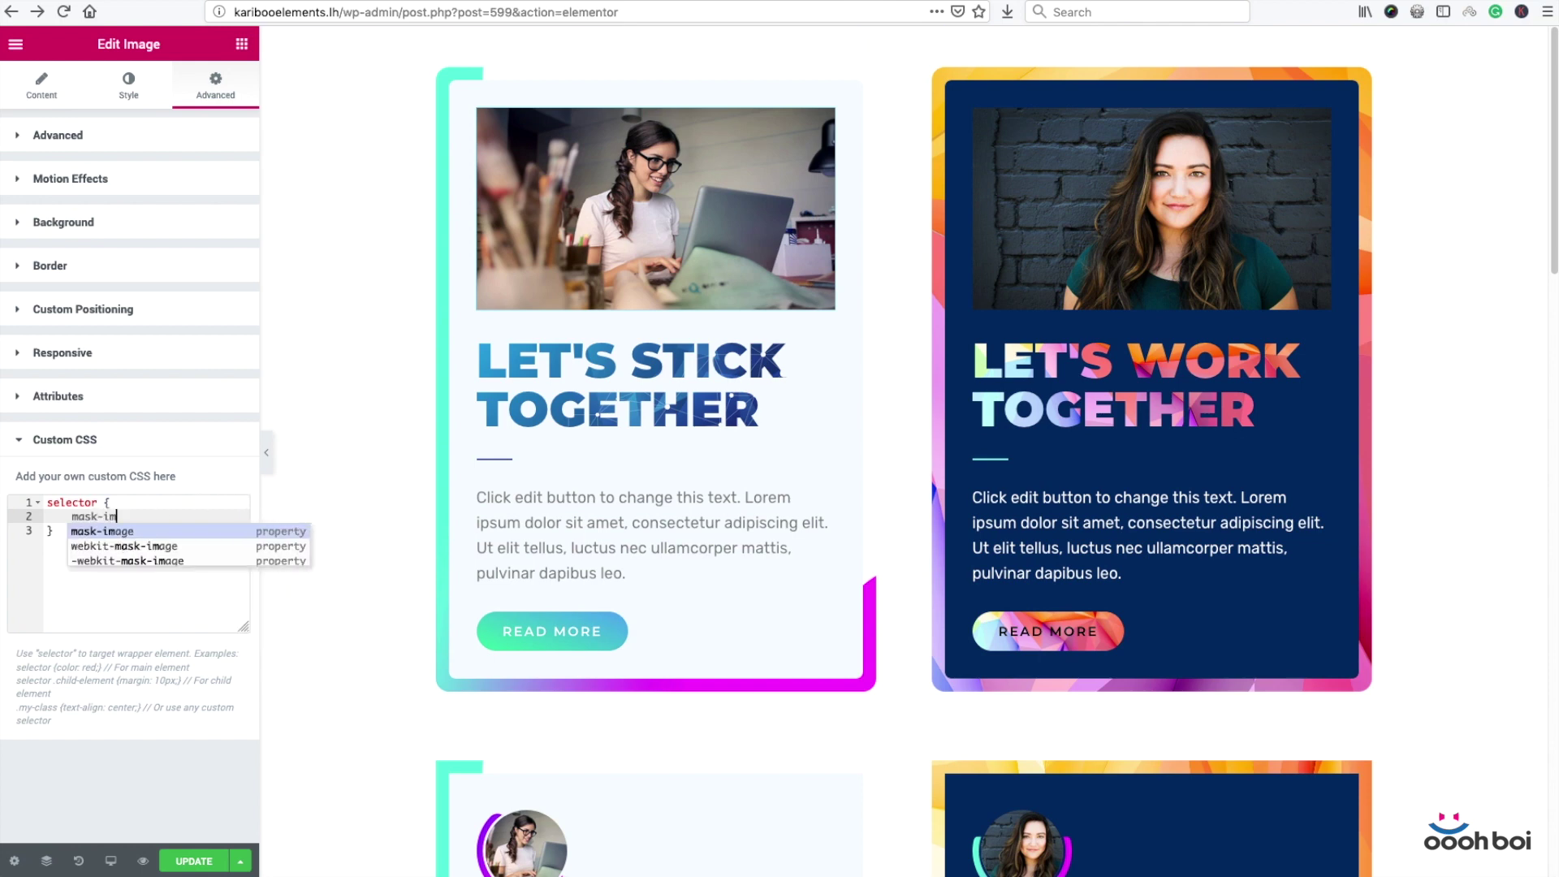
key("Return")
type("url();")
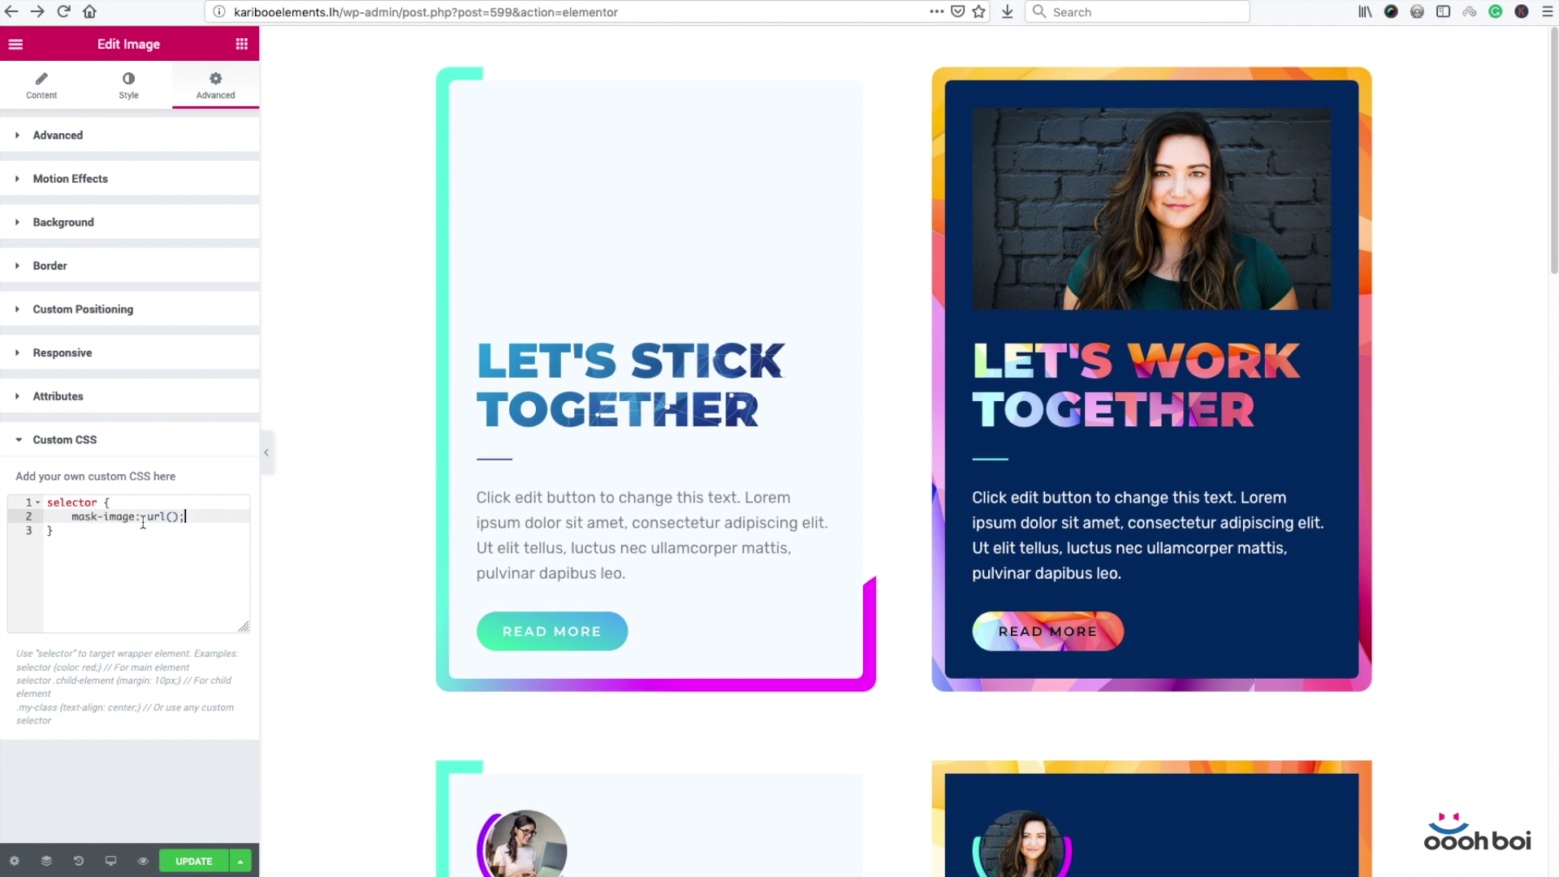
Step: Copy the file URL of blob-shape_234.svg from the media library without inserting it as the photo's background
left_click(105, 221)
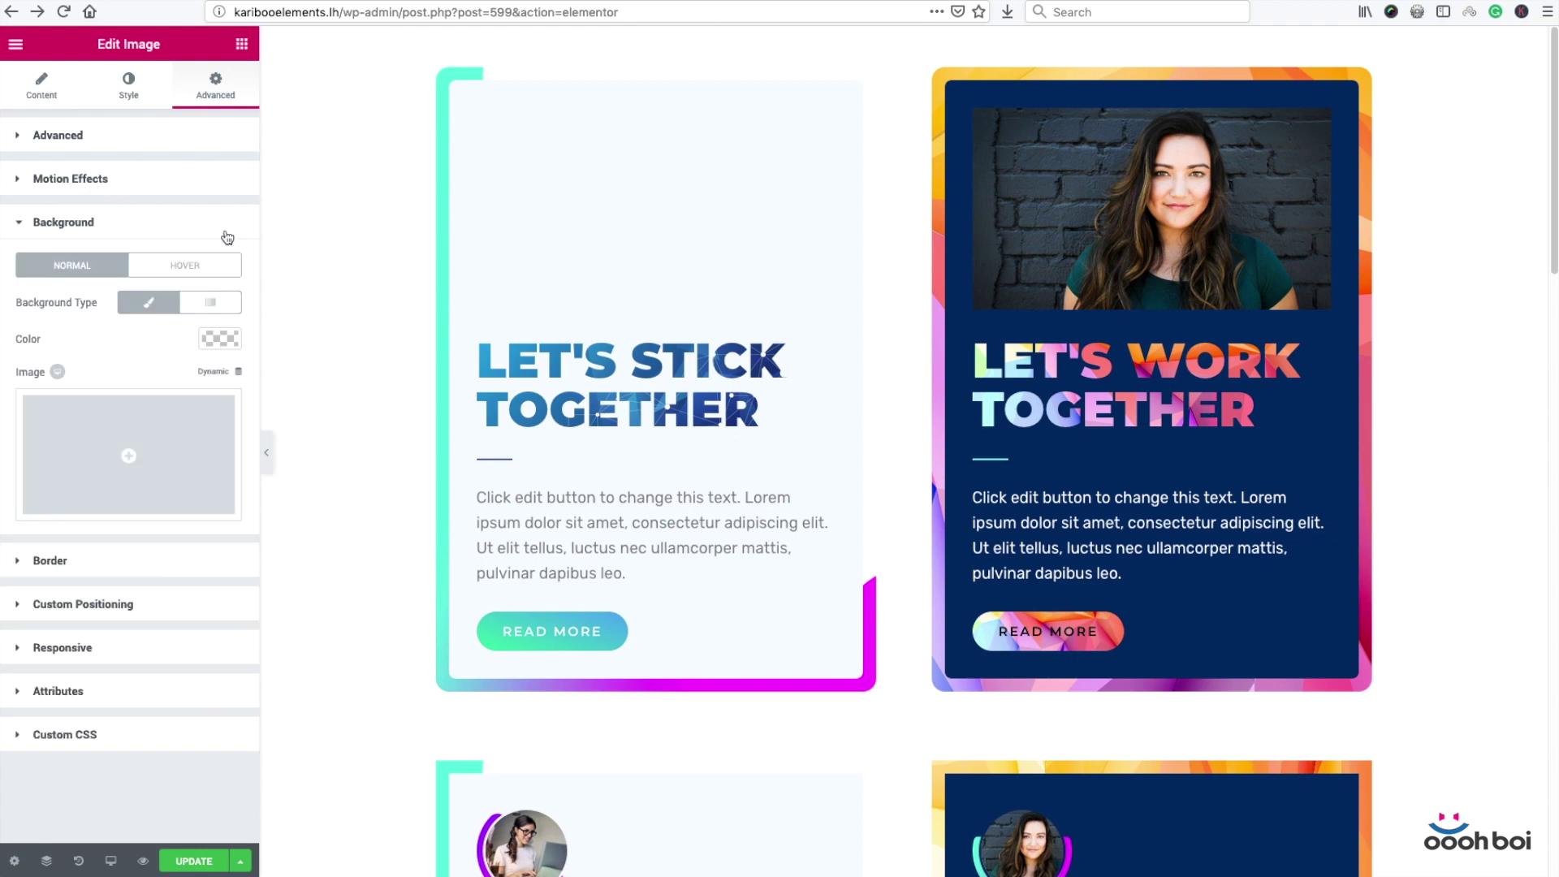
left_click(173, 416)
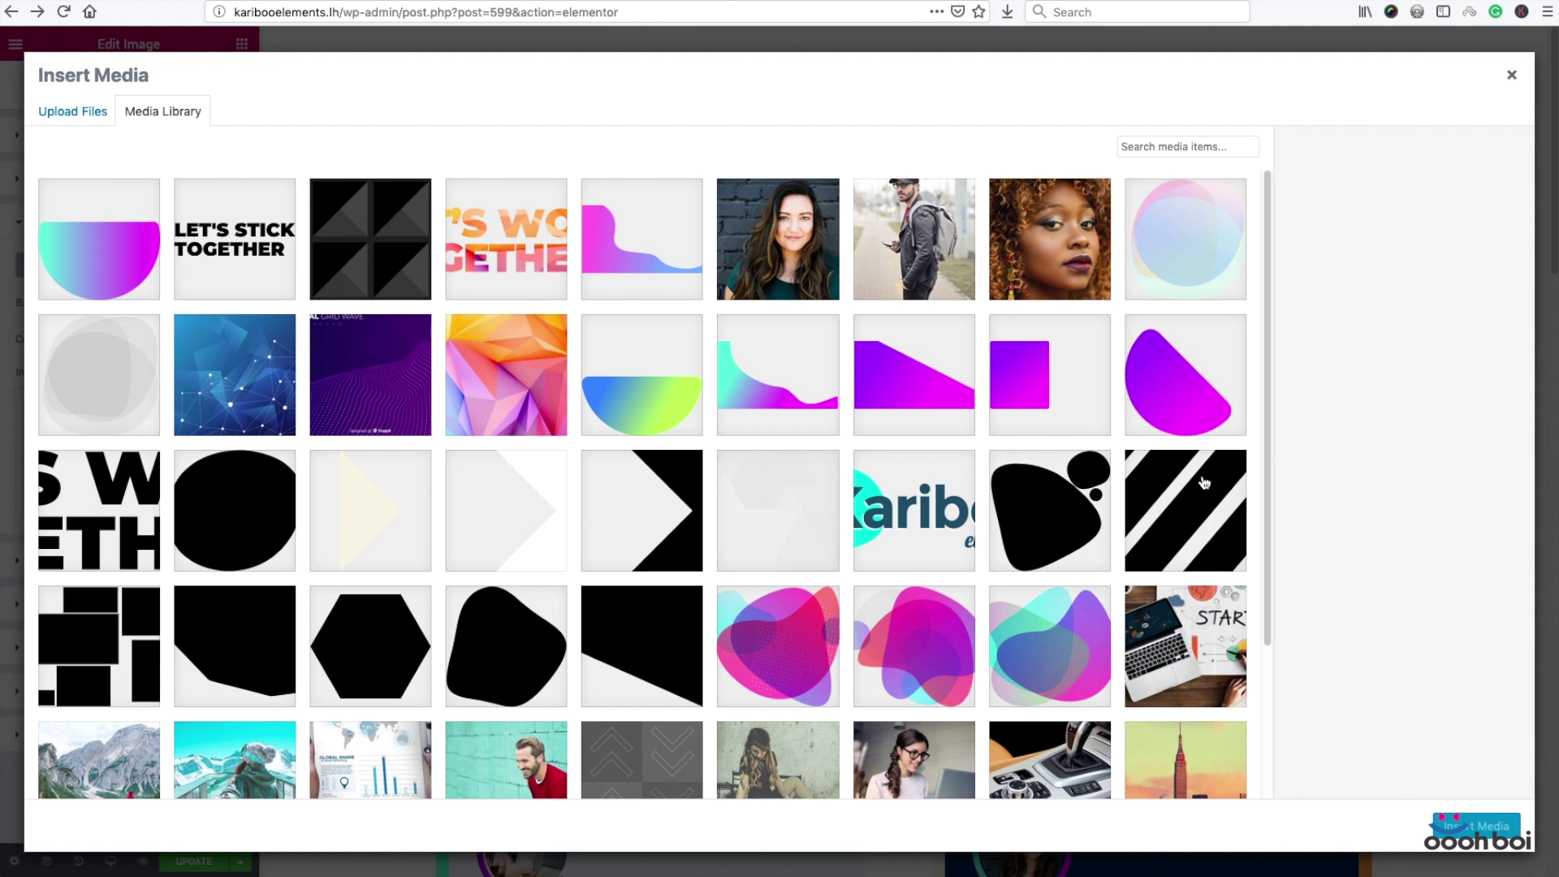
left_click(1064, 509)
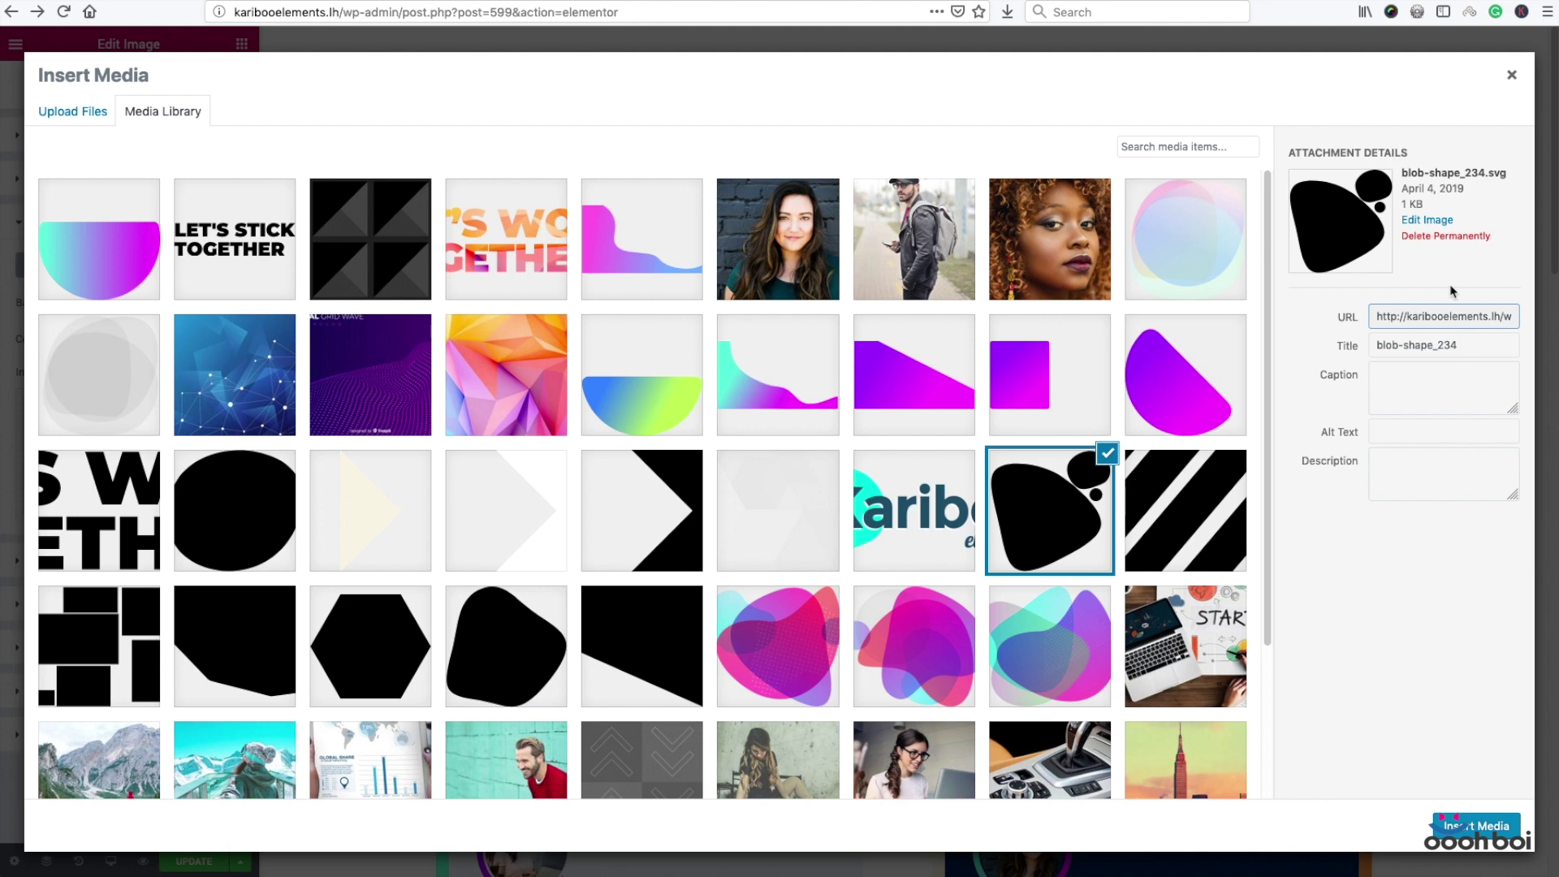
left_click(1451, 317)
right_click(1476, 314)
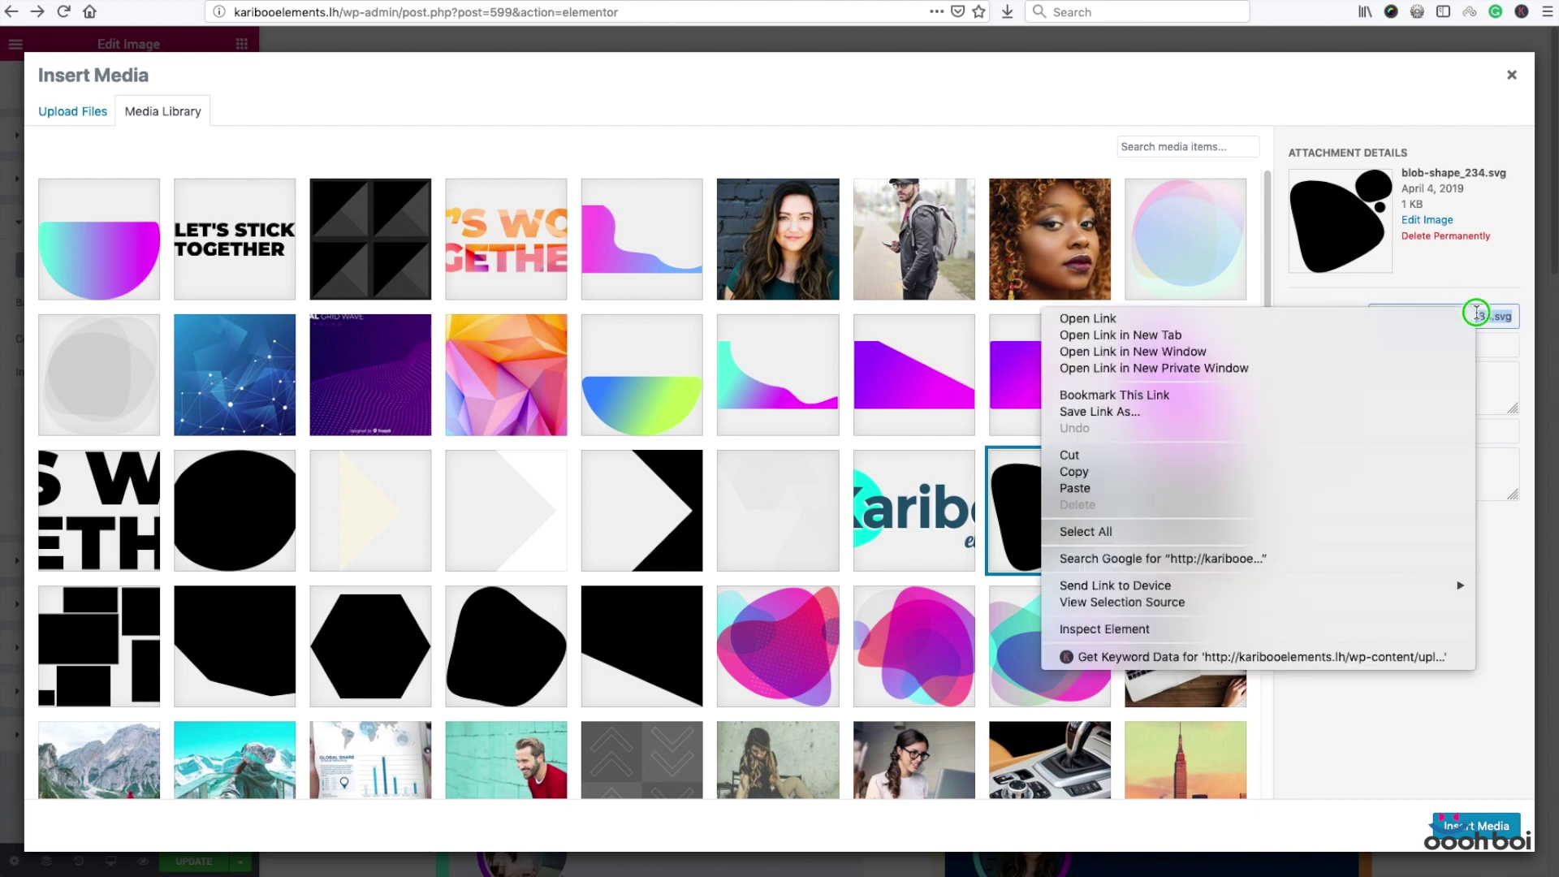
left_click(1321, 471)
left_click(1511, 74)
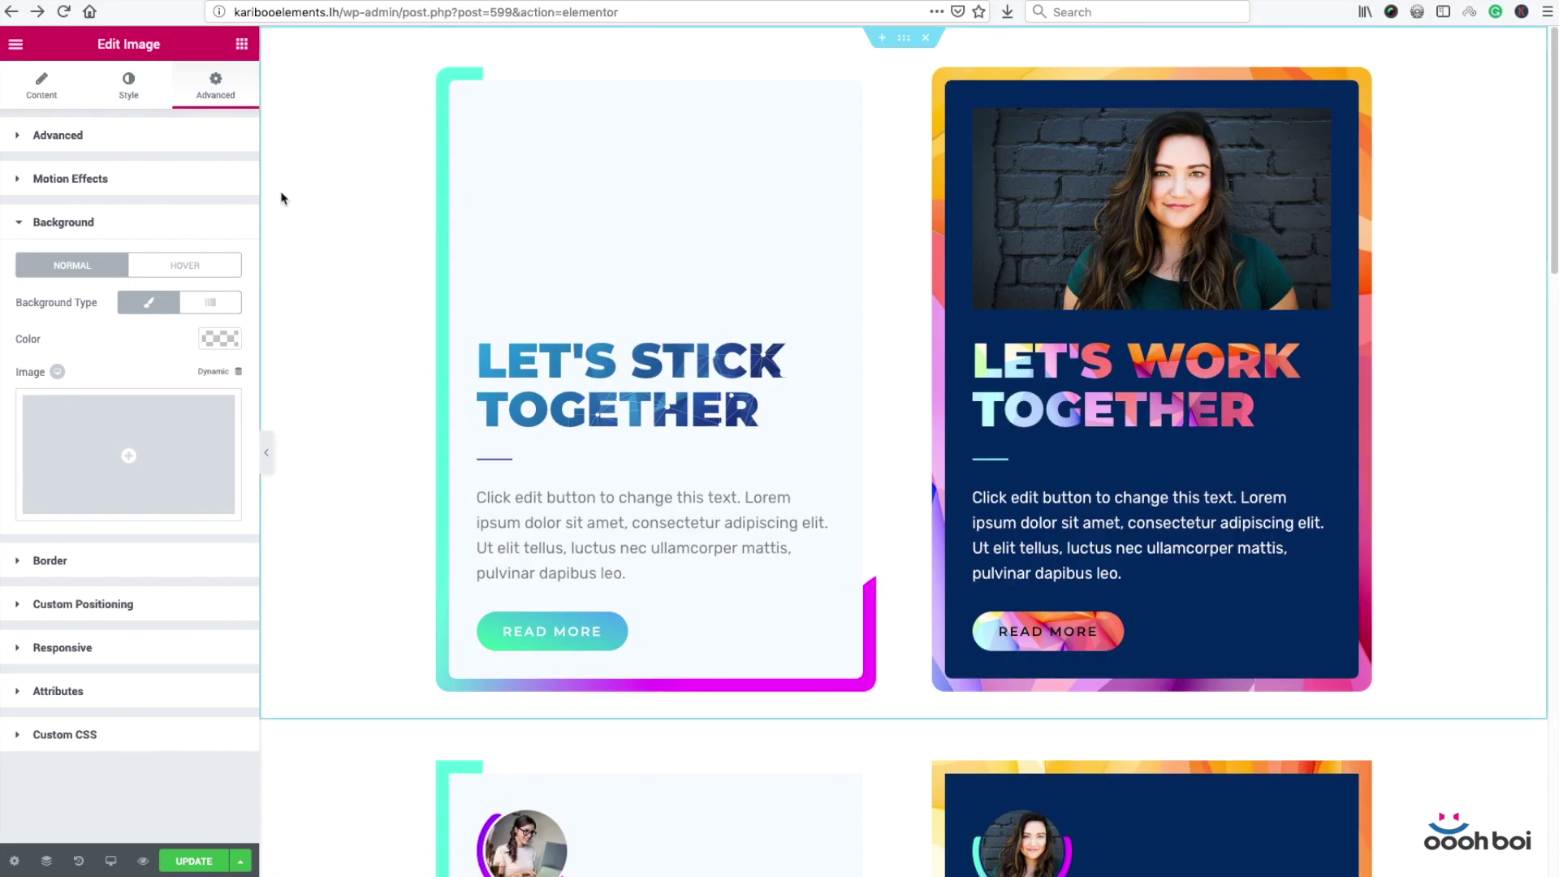
Step: Paste the blob-shape_234.svg URL between the parentheses of the mask-image declaration in the photo's Custom CSS
left_click(129, 221)
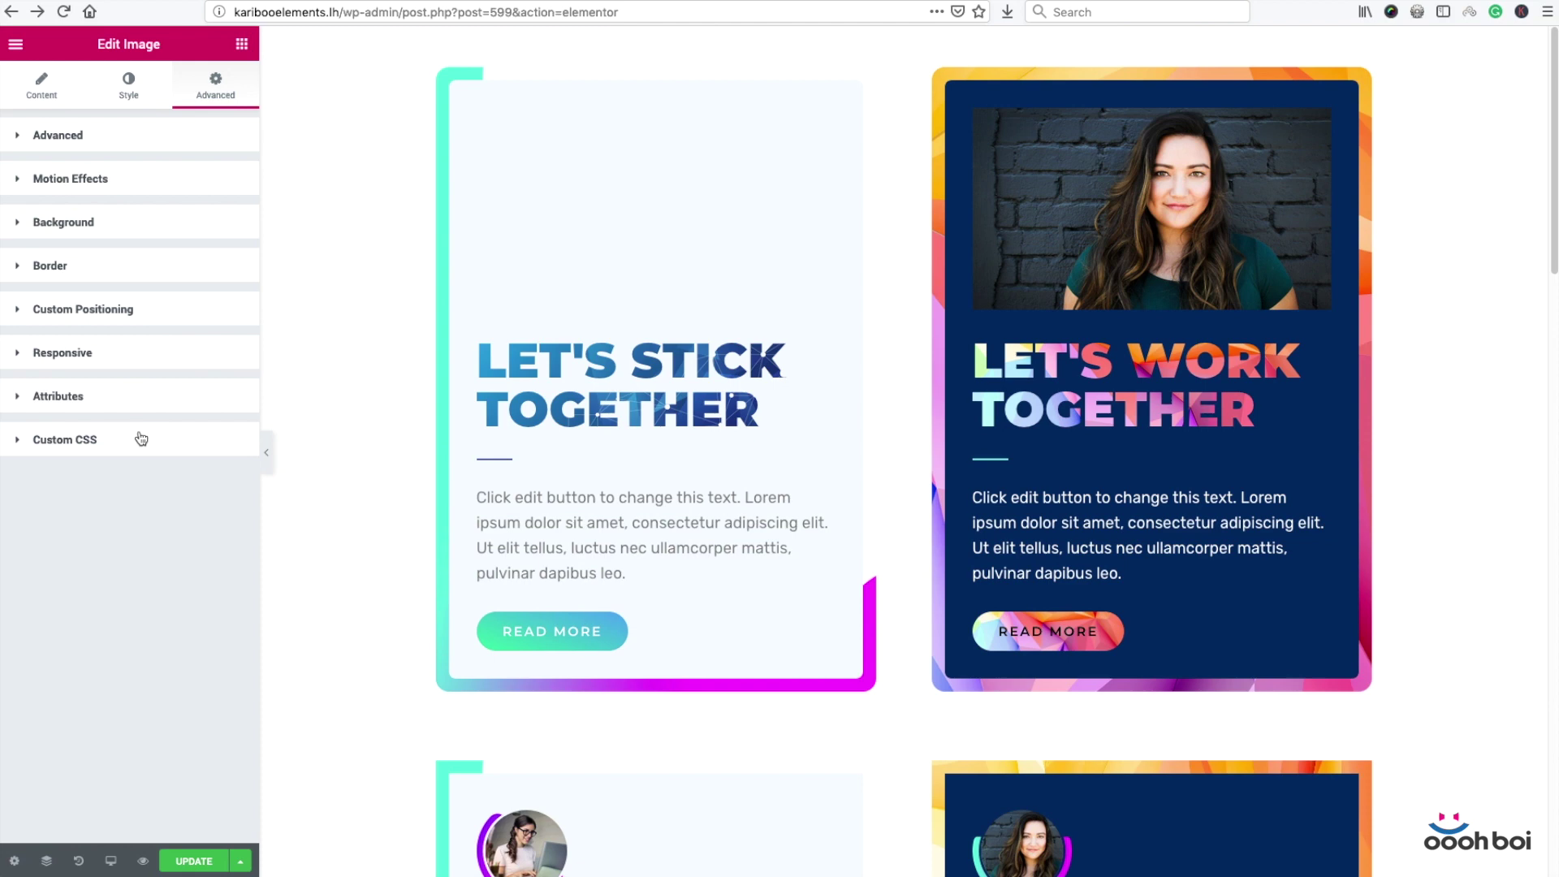
left_click(141, 440)
left_click(171, 516)
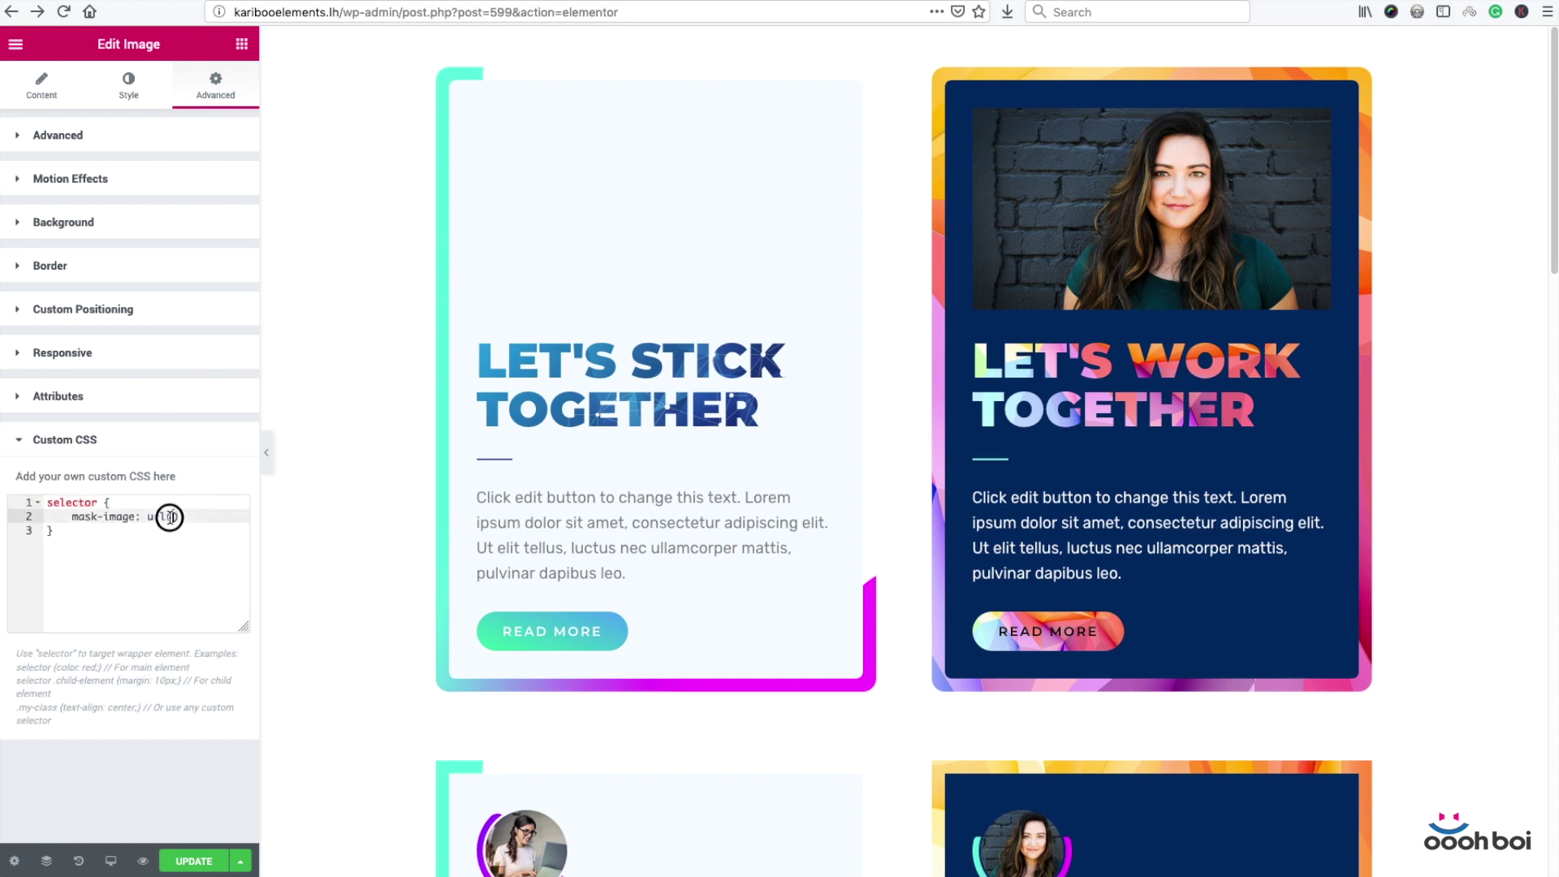
type("http://karibooelements.lh/wp-content/uploads/2019/04/blob-shape_234.svg")
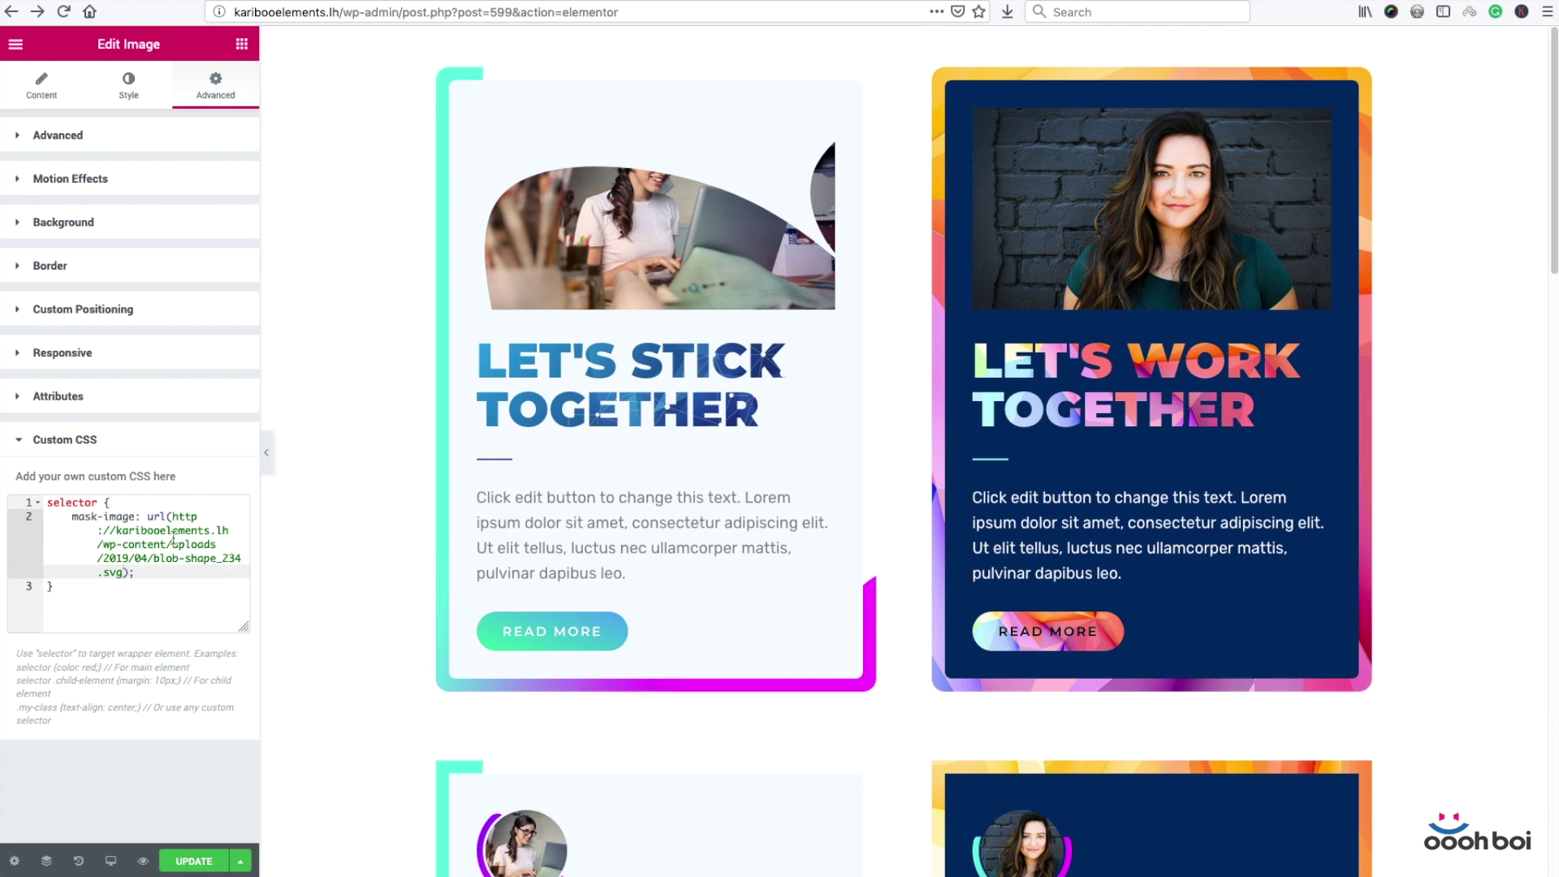
Step: Add the declaration mask-mode: alpha; below the mask-image declaration
key("End")
key("Return")
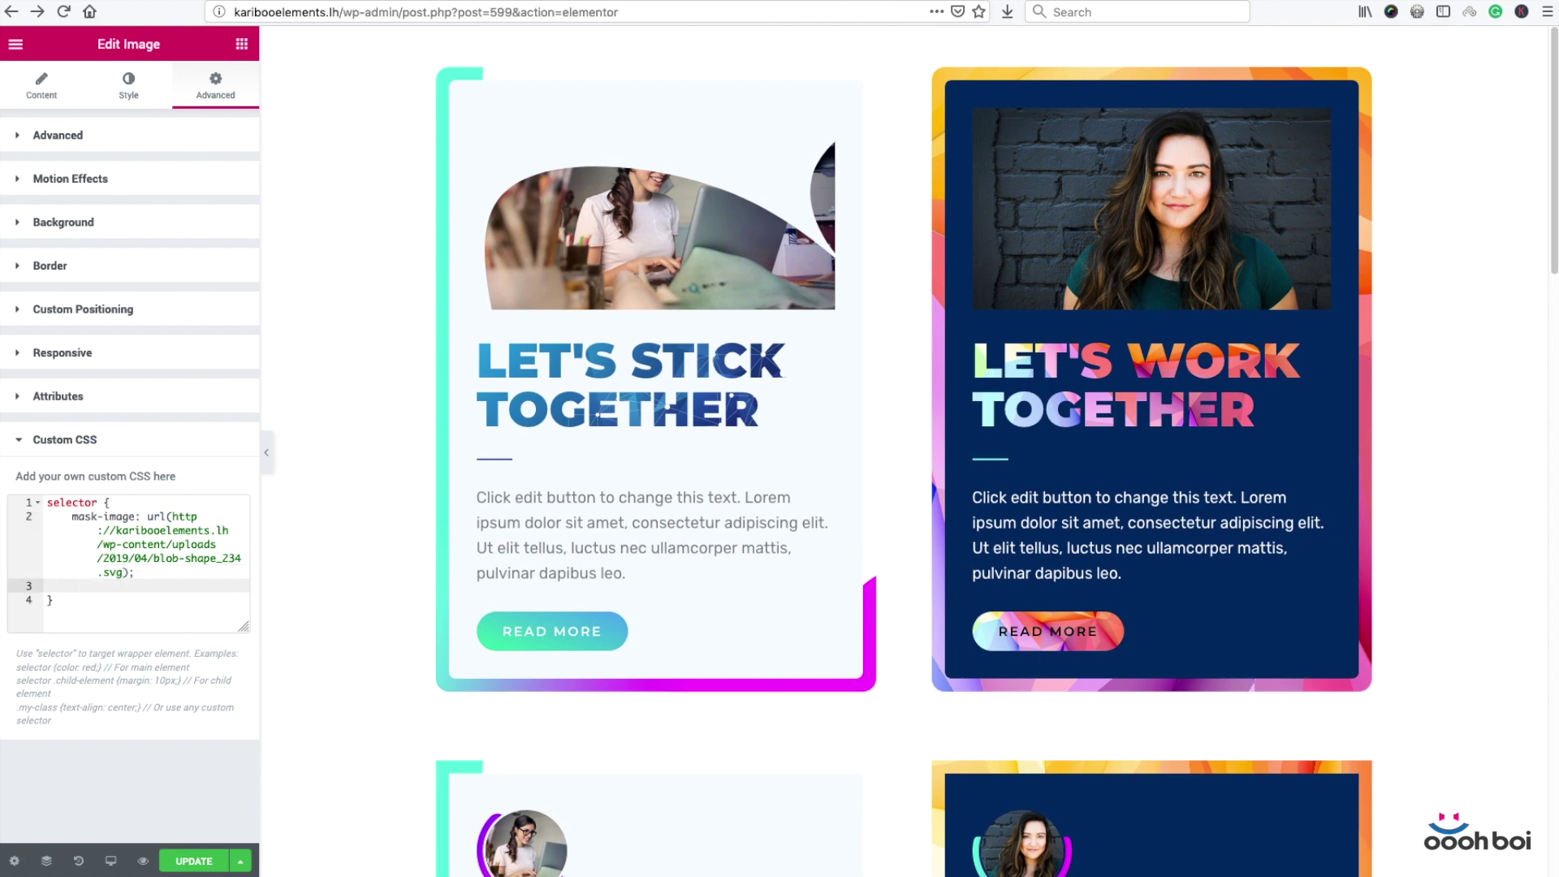
type("mask-mode")
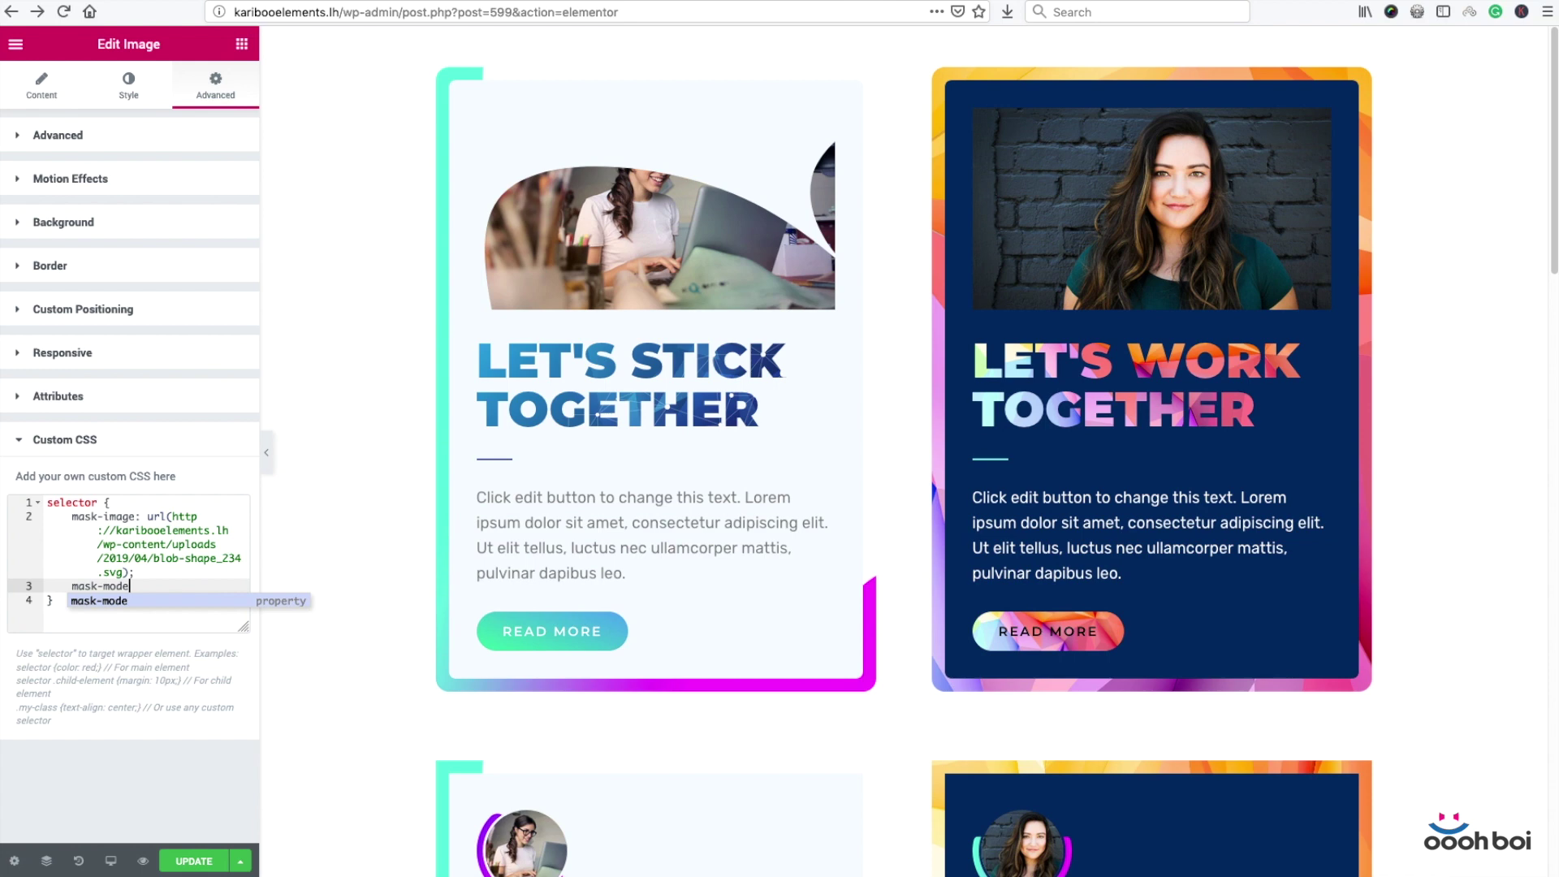
type(":")
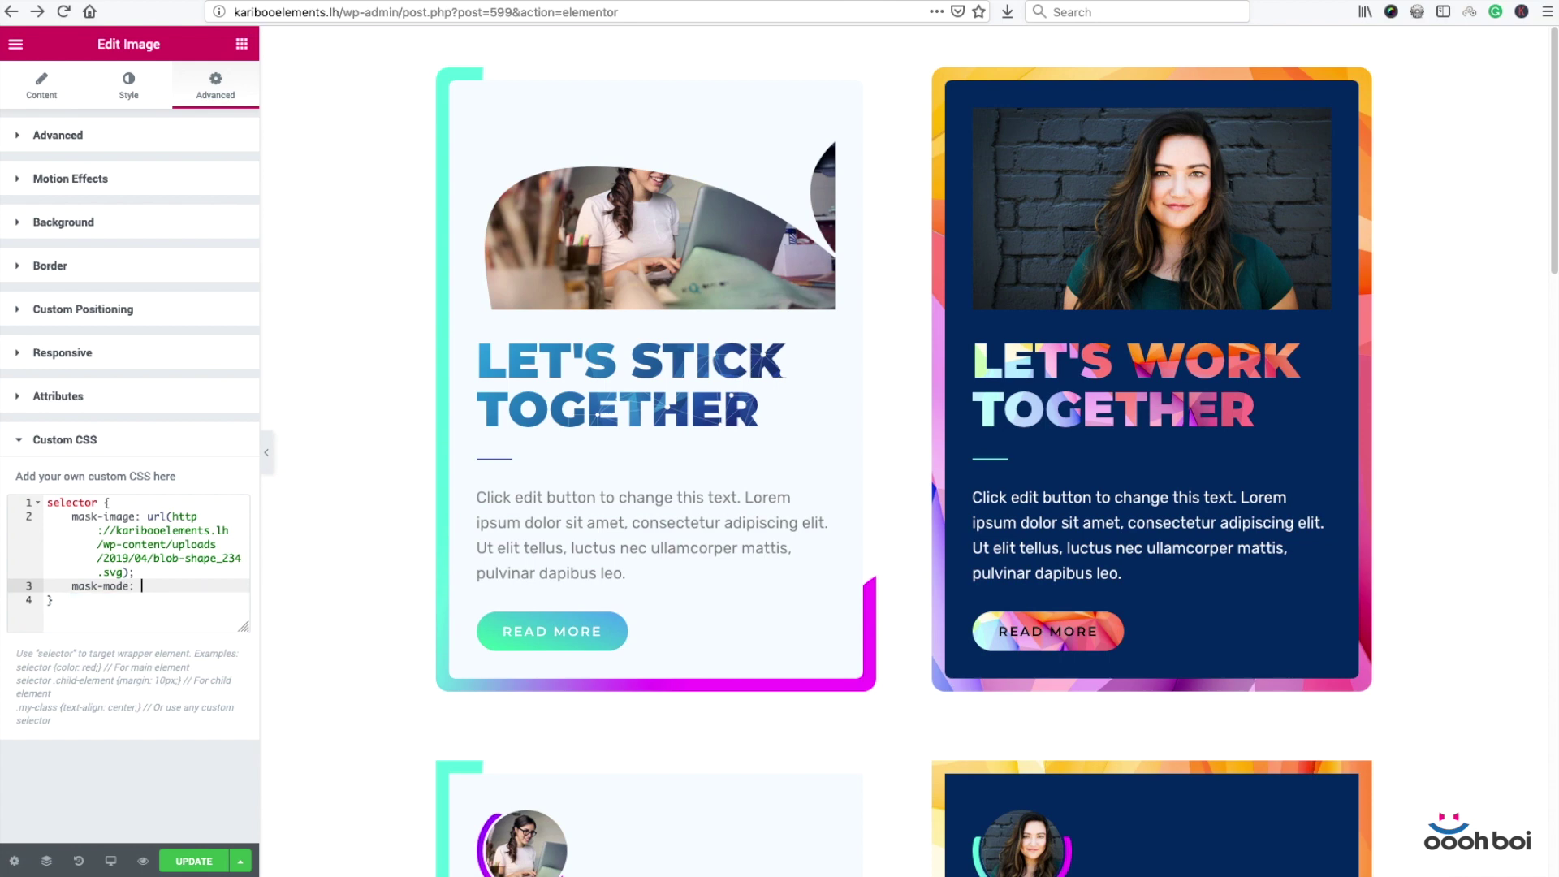
type(" alpha;")
Step: Add the declaration mask-size: contain; to the selector rule on a new line
key("Return")
type("mask-s")
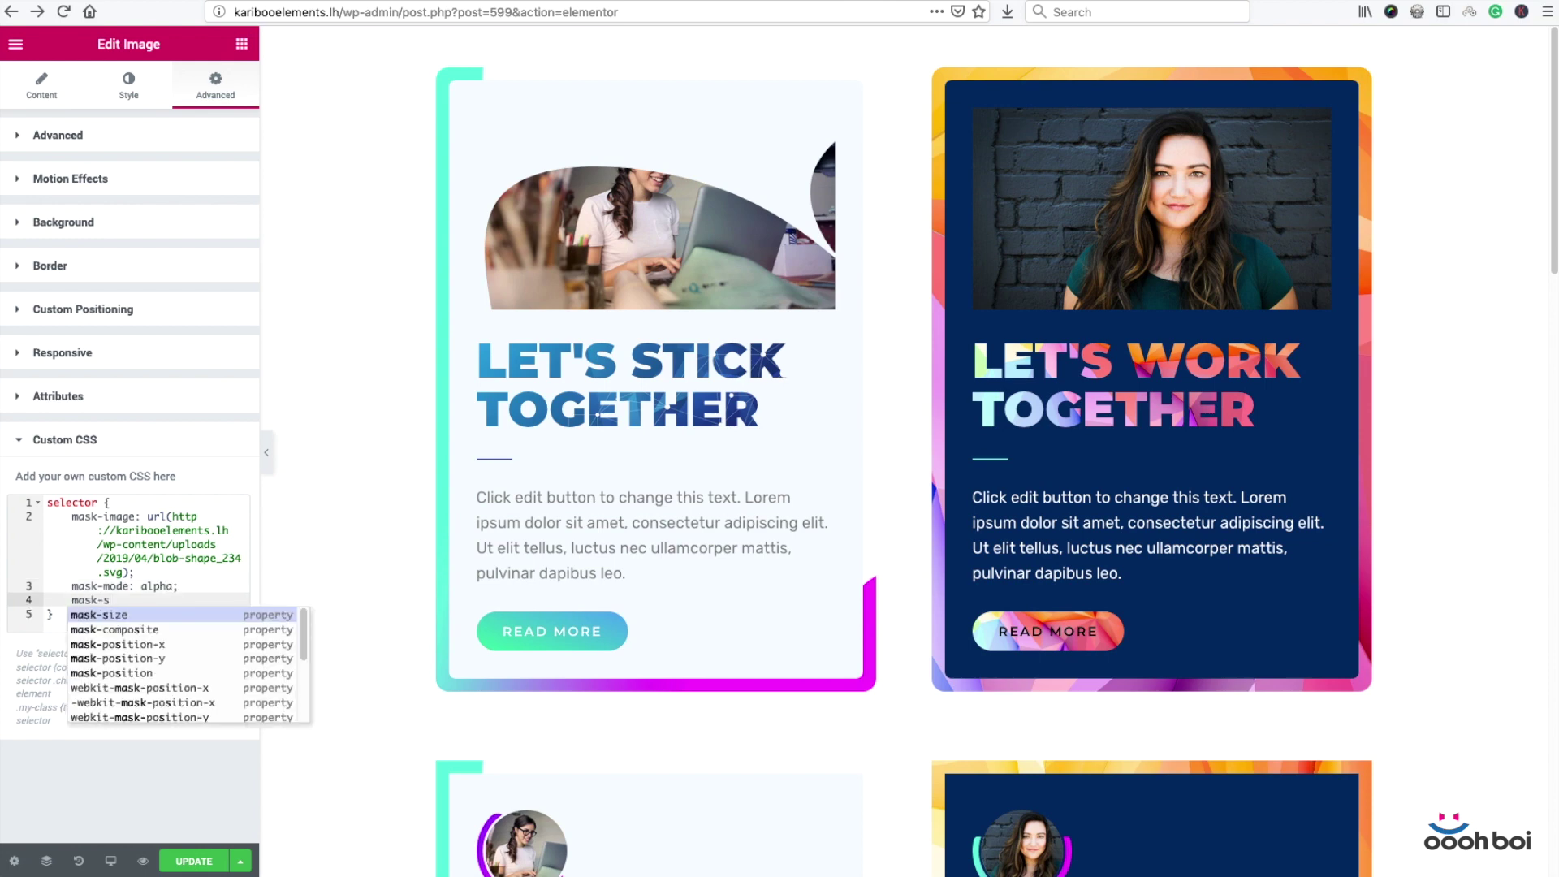
key("Return")
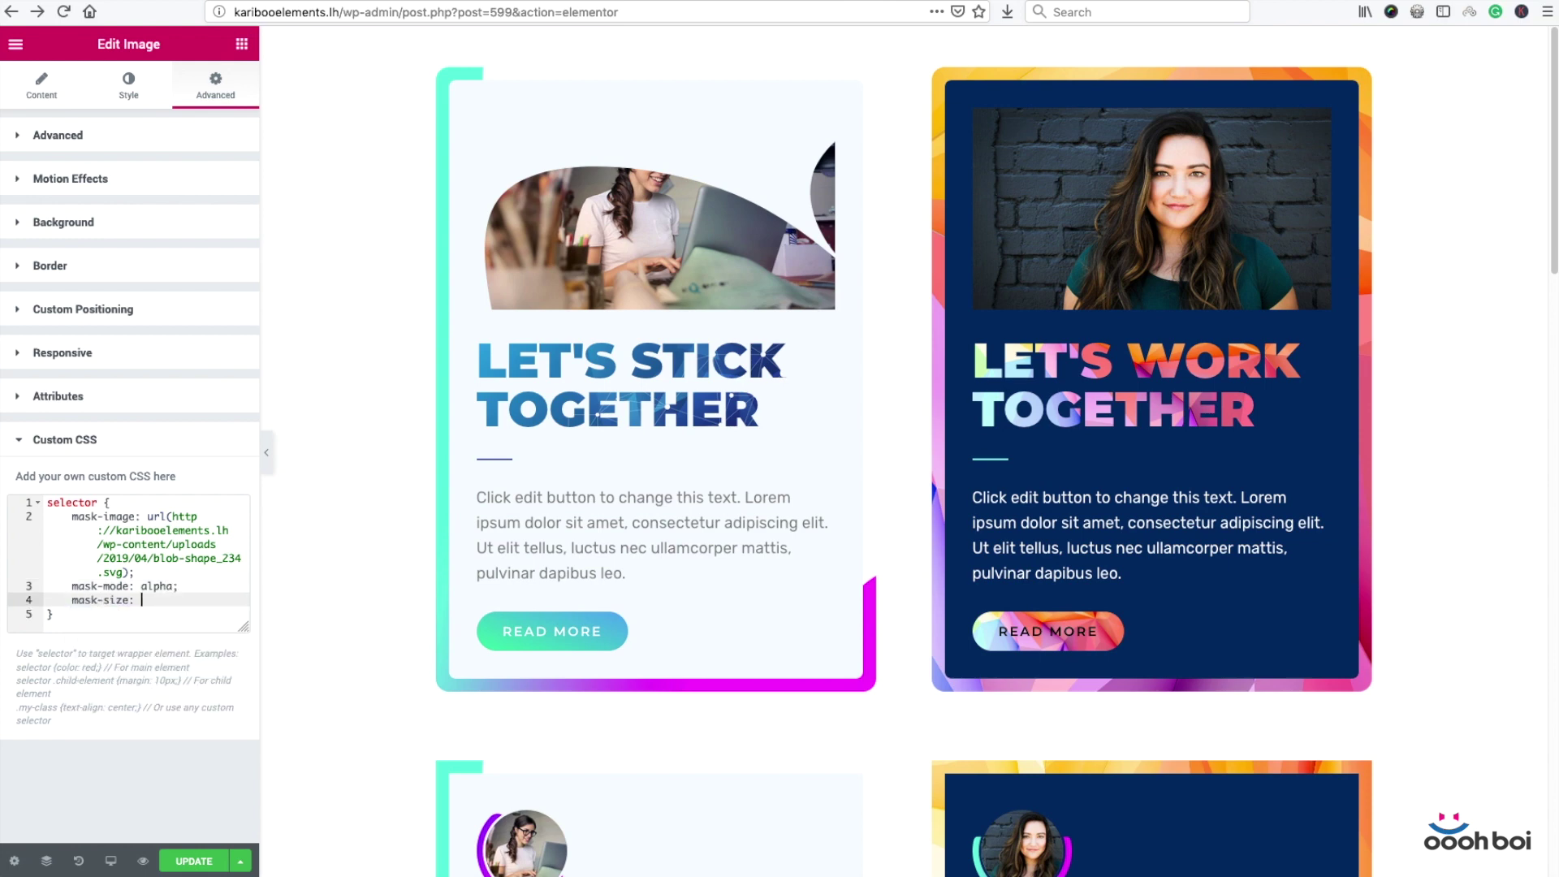
type("c")
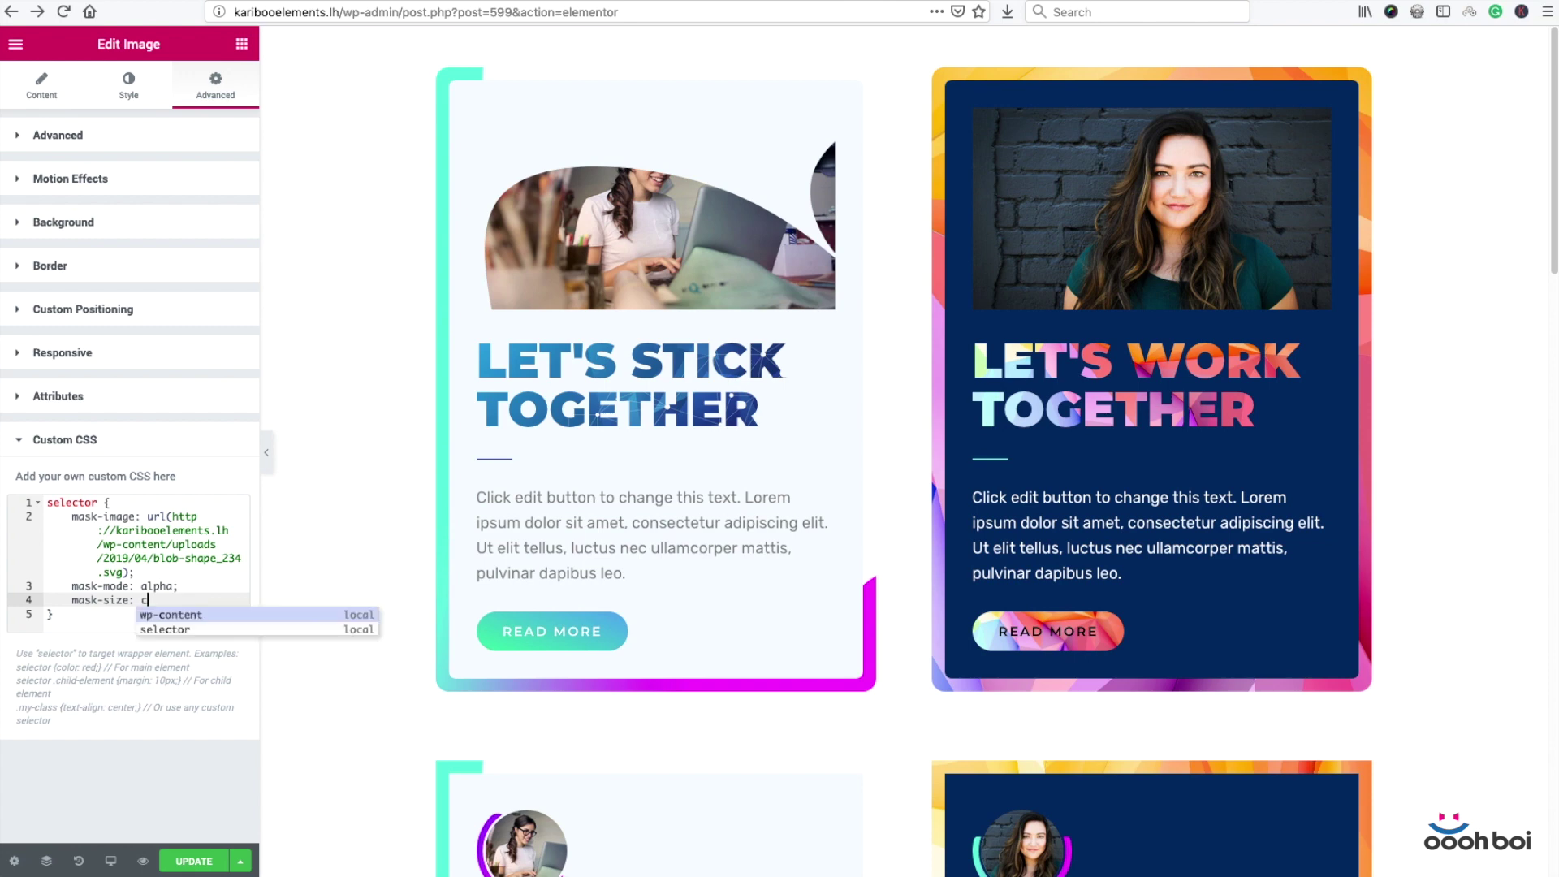
type("ontain;")
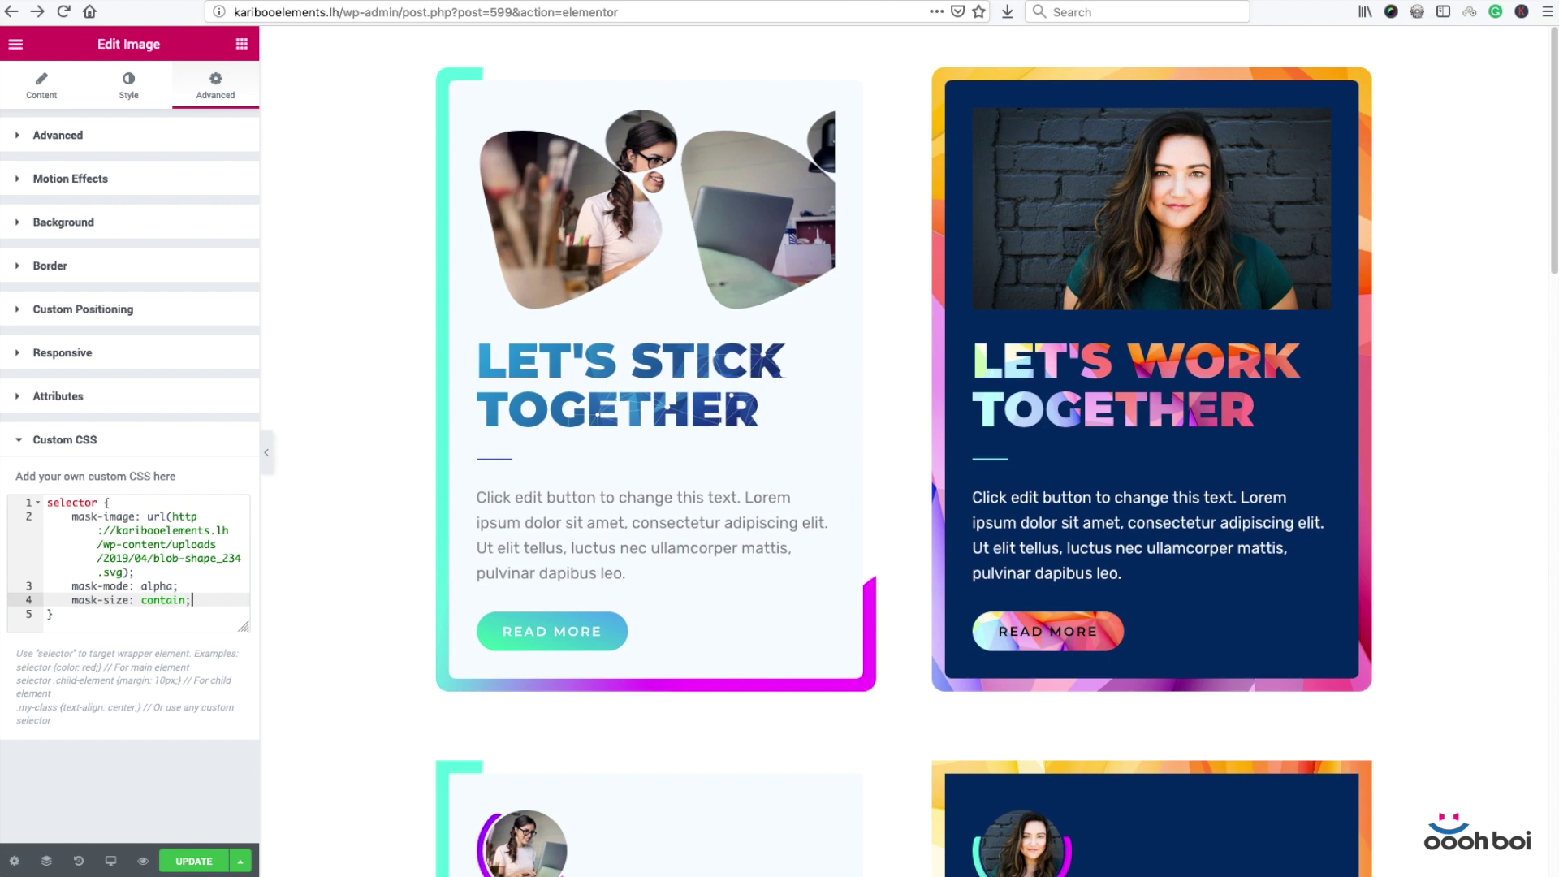
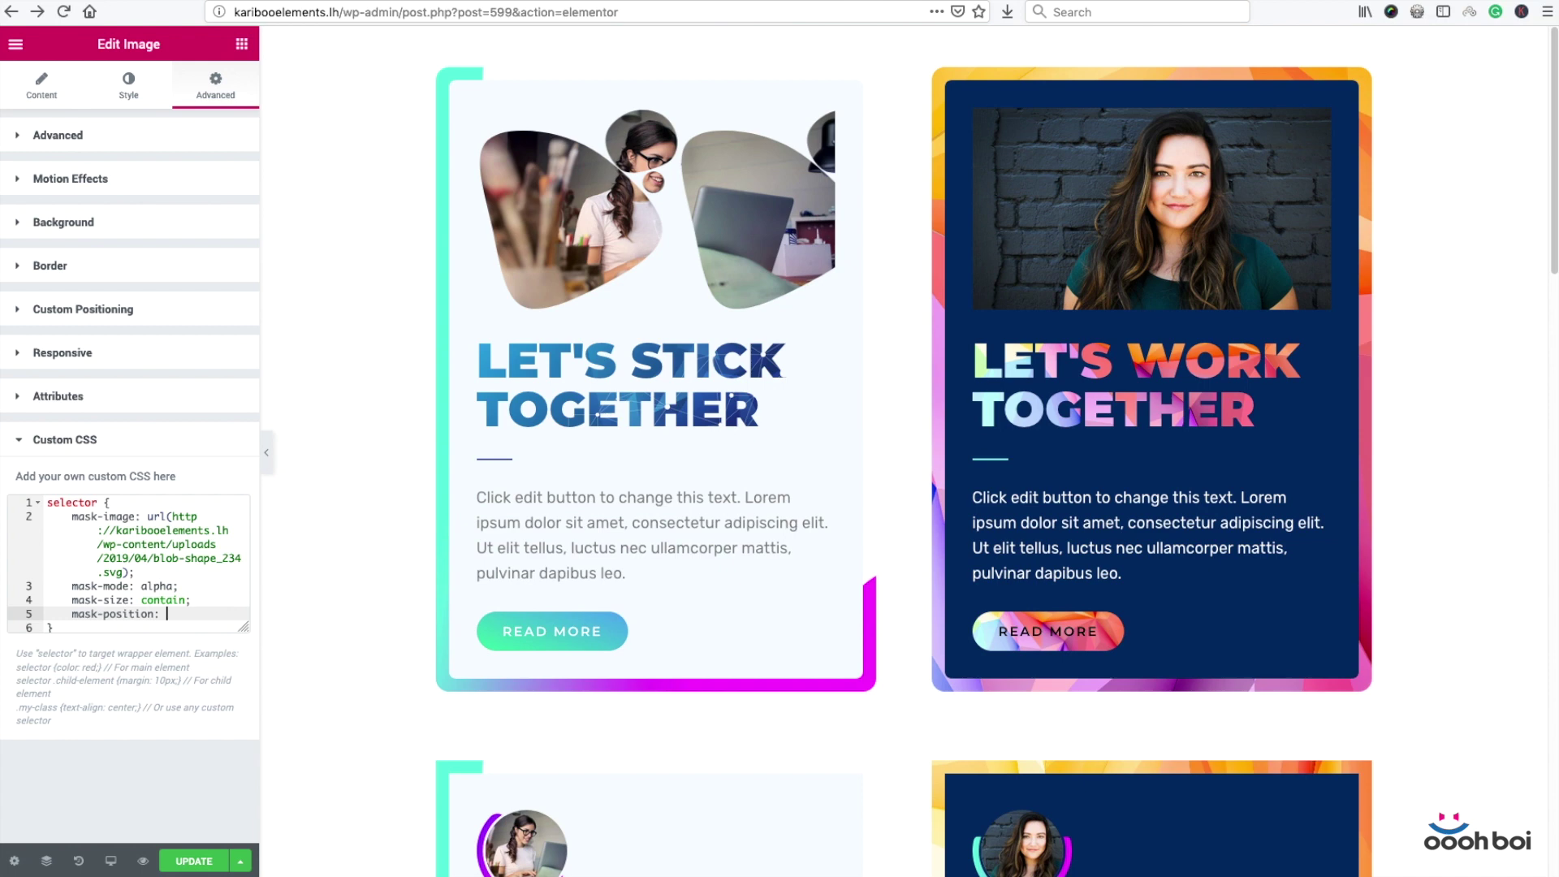
Step: Complete the mask-position declaration in the photo's Custom CSS with the value top center;, clearing the wrongly completed wp-content text
type("n")
key("Return")
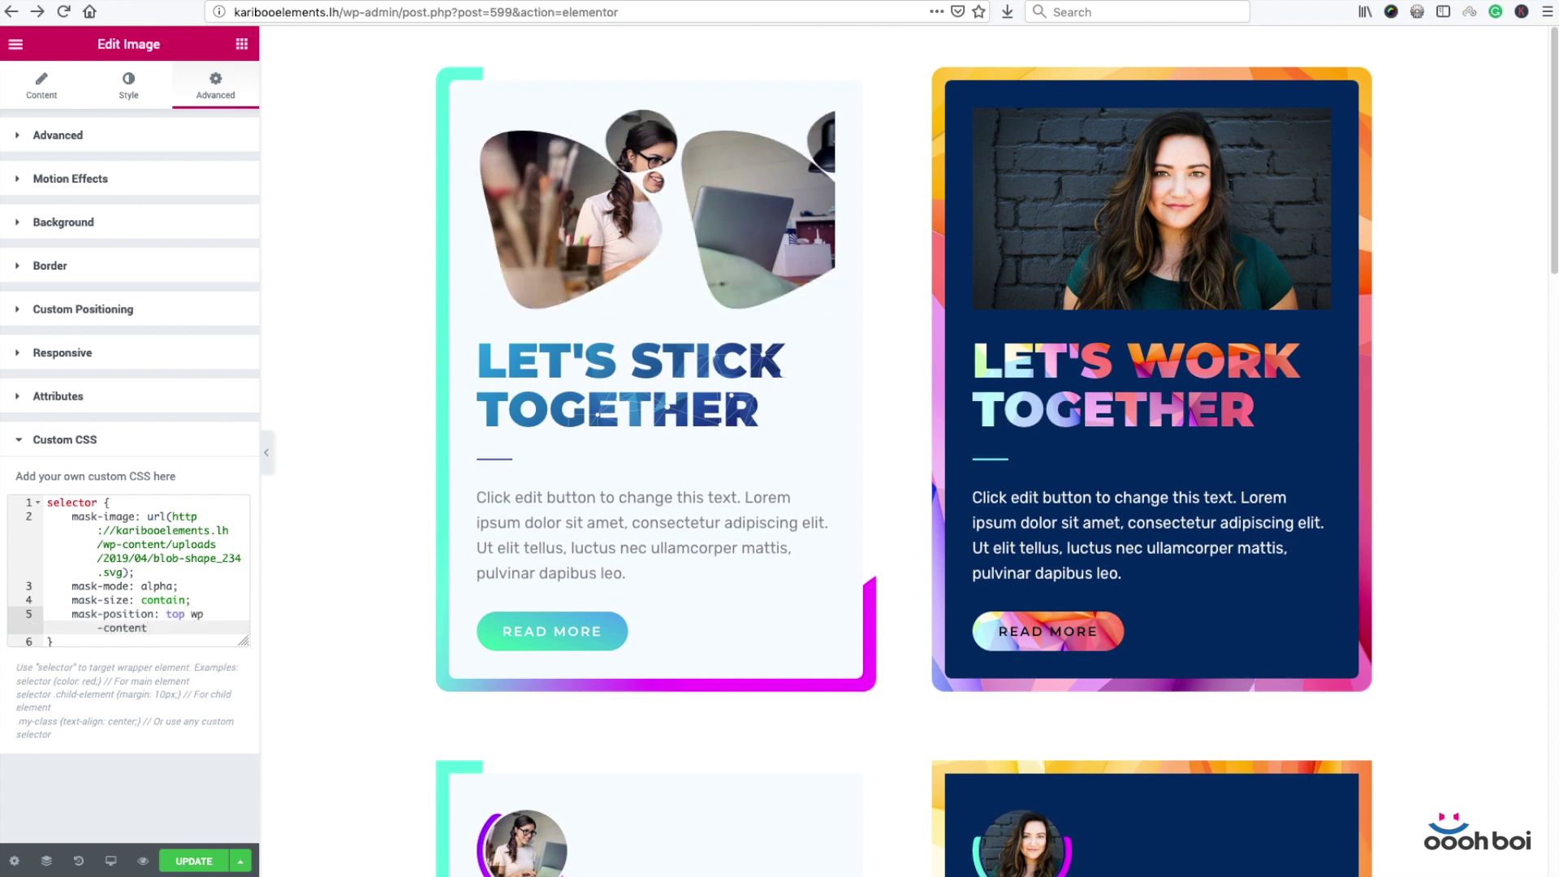
key("BackSpace")
key("BackSpace")
key("BackSpace")
key("BackSpace")
key("BackSpace")
key("BackSpace")
key("BackSpace")
key("BackSpace")
key("BackSpace")
key("BackSpace")
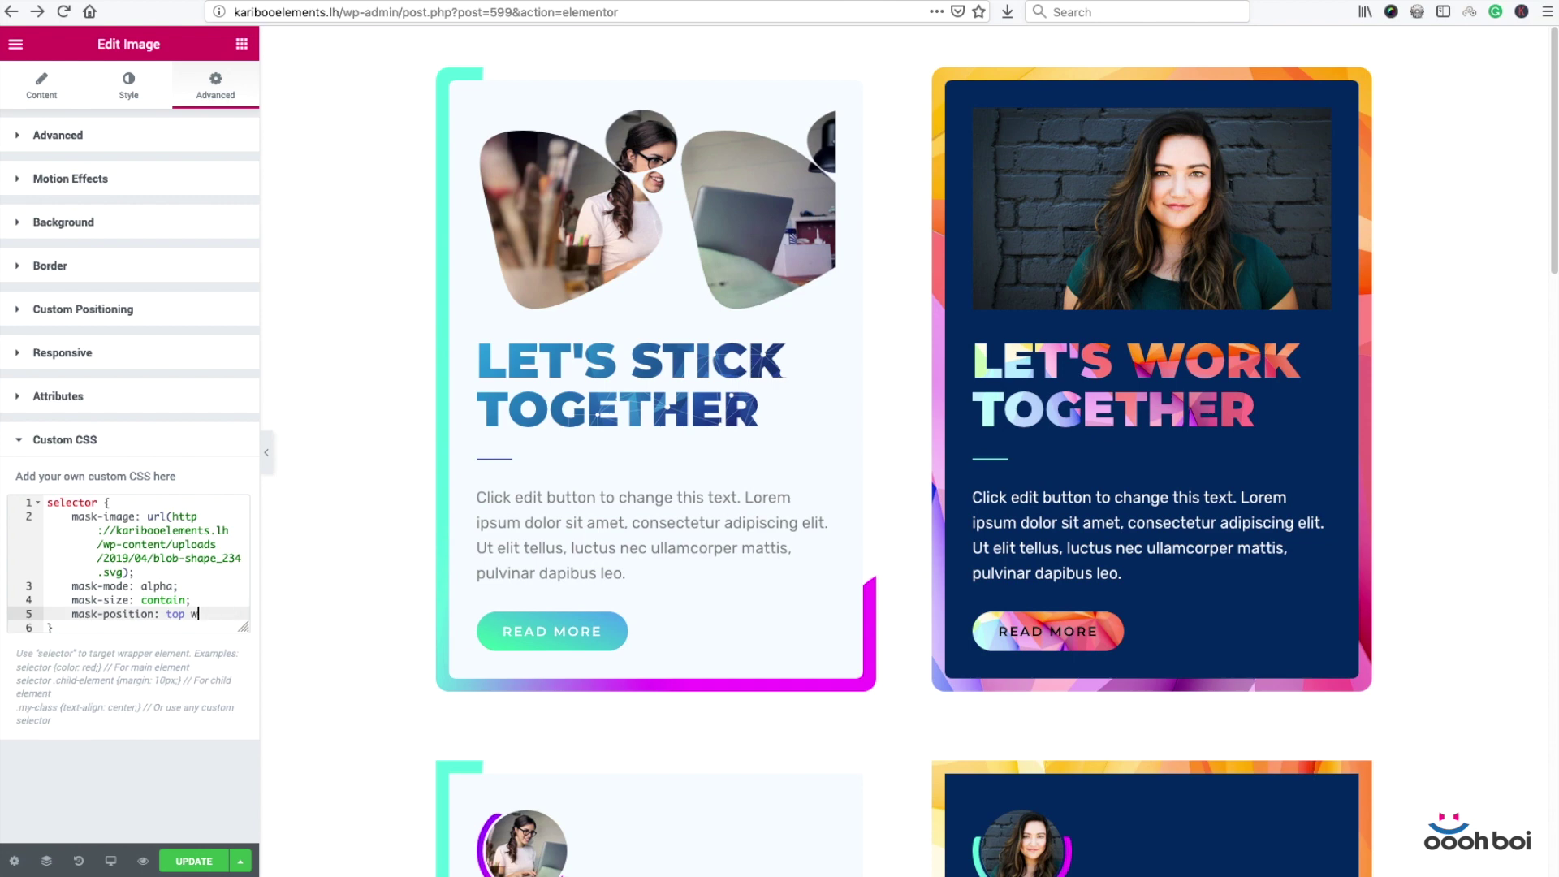
type("center;")
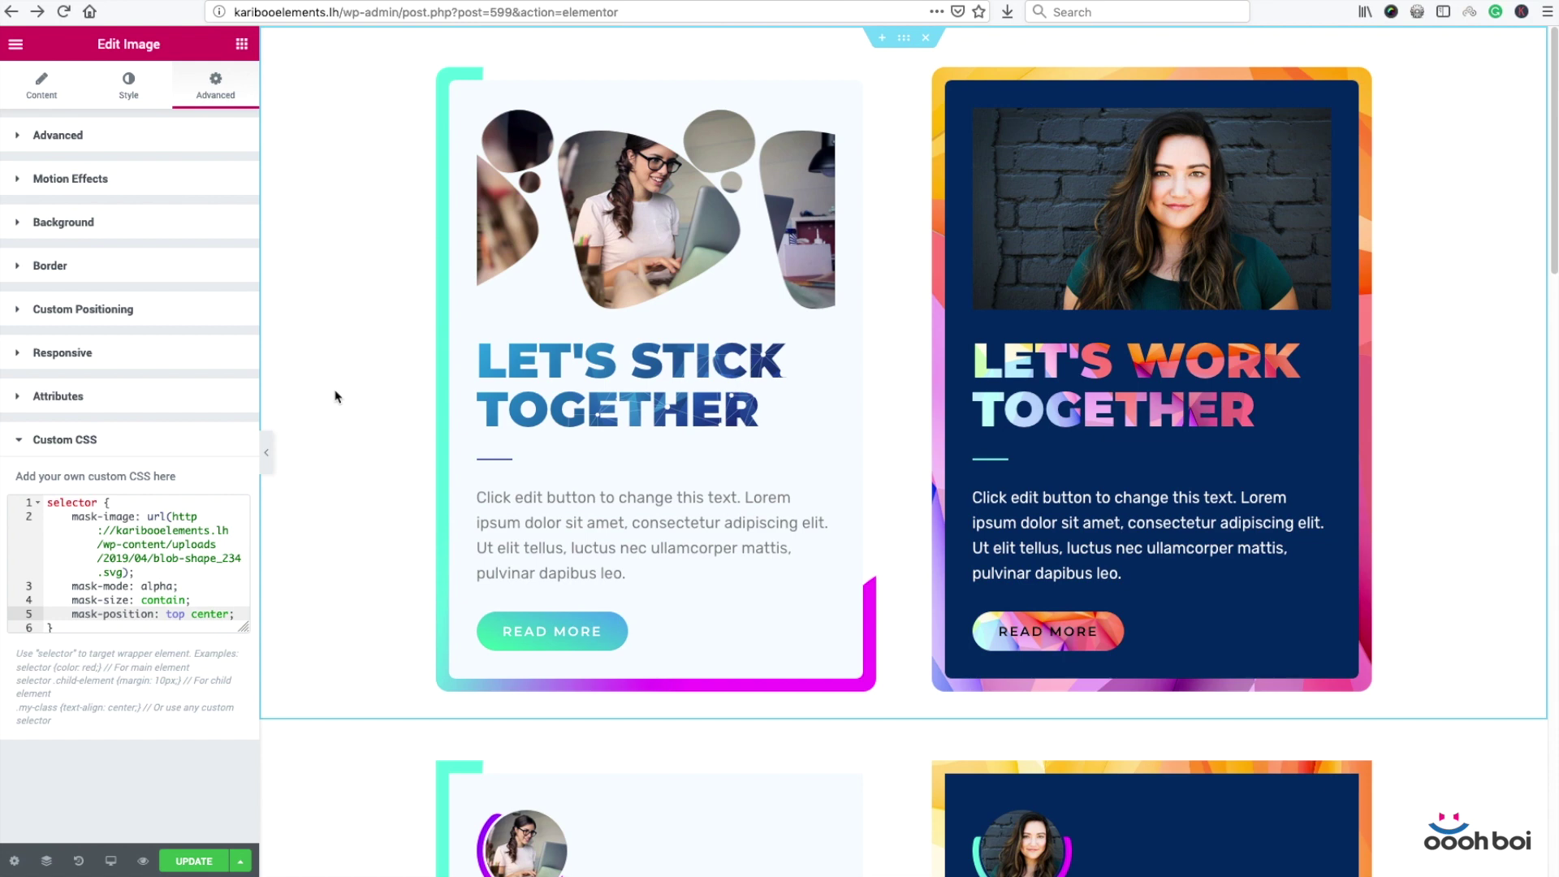
Step: Add the declaration mask-repeat: no-repeat; on a new line below mask-position
key("Return")
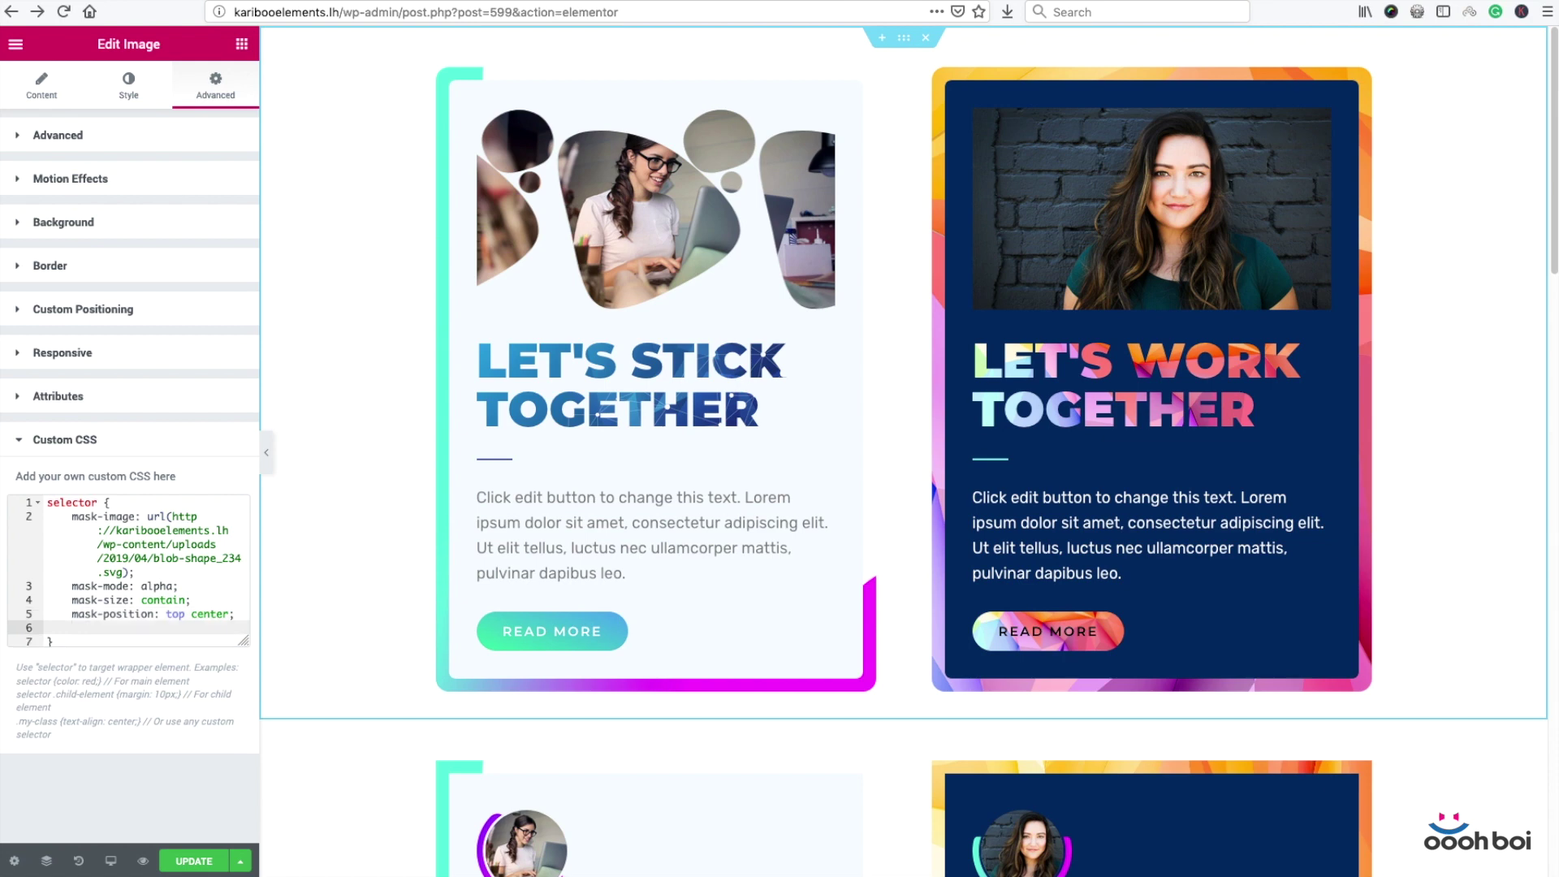
type("mask-re")
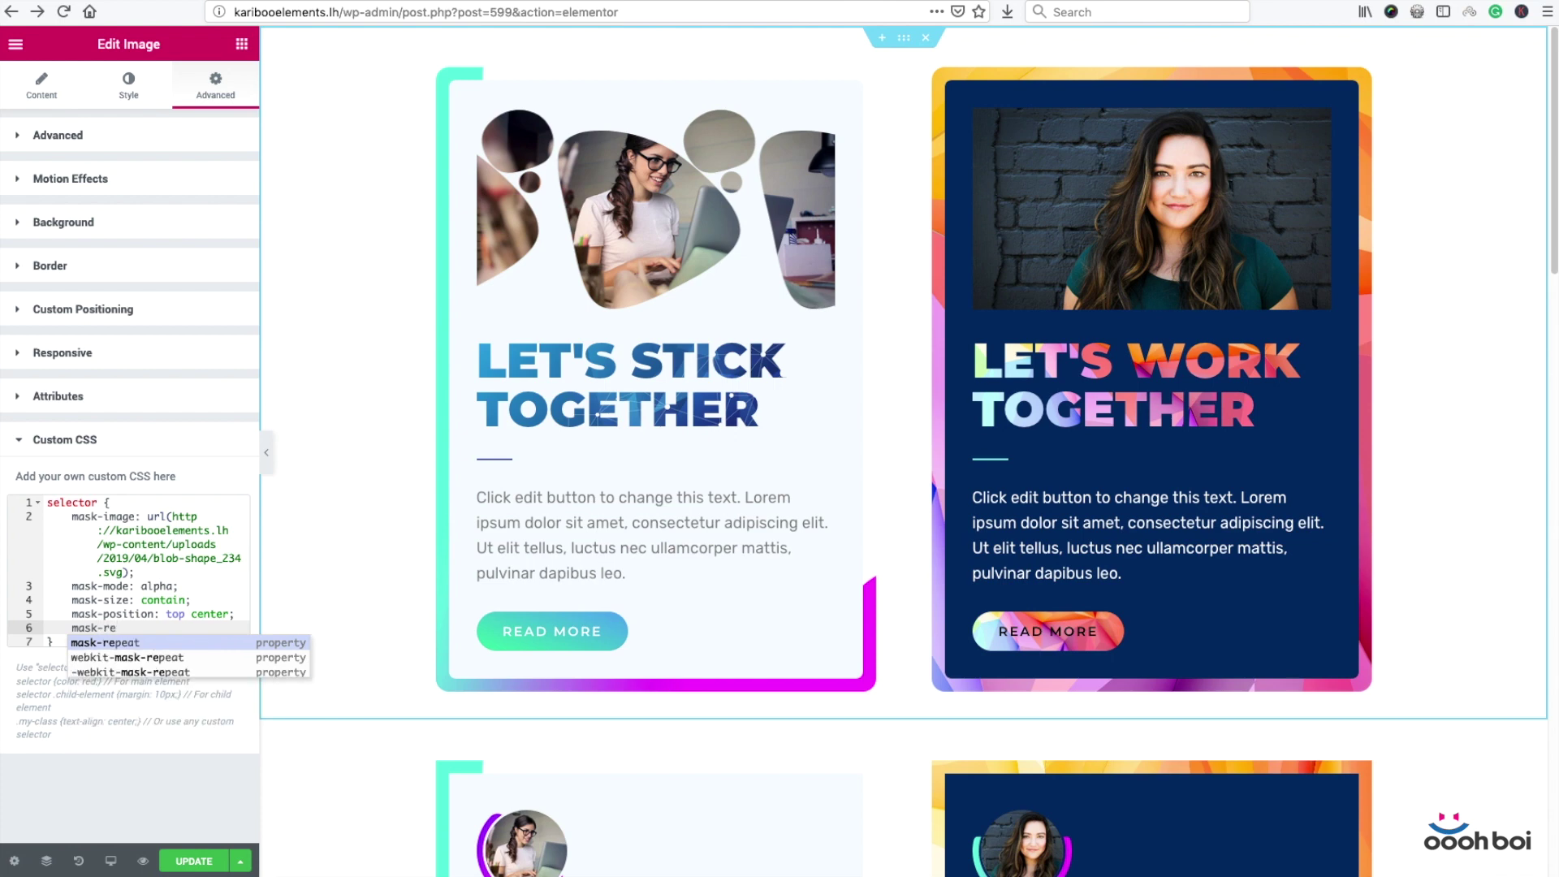
key("Return")
type(": no-repe")
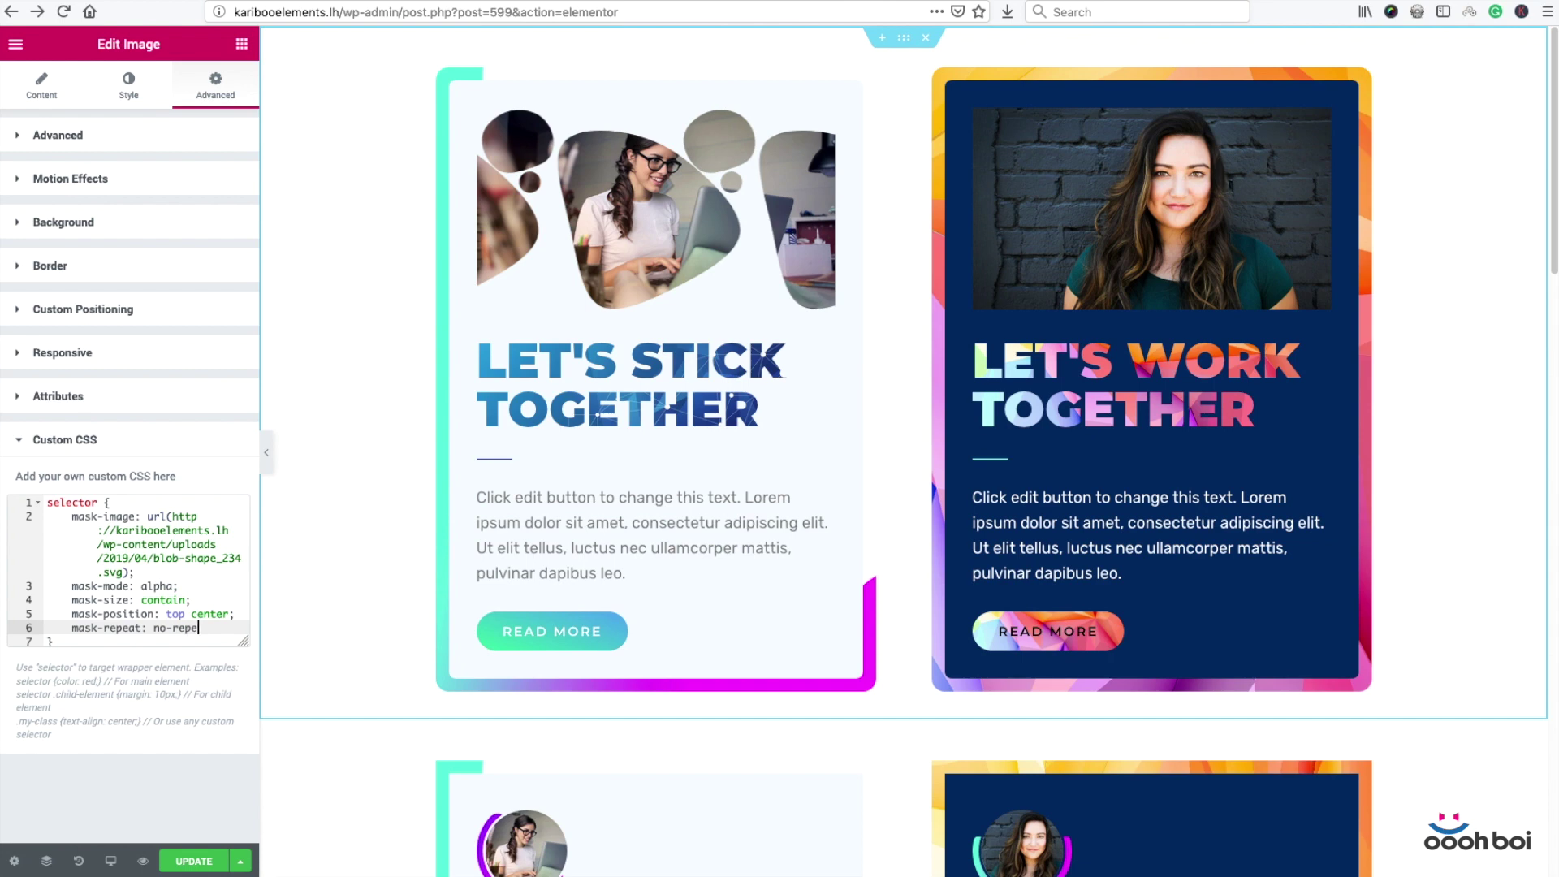
type("at;")
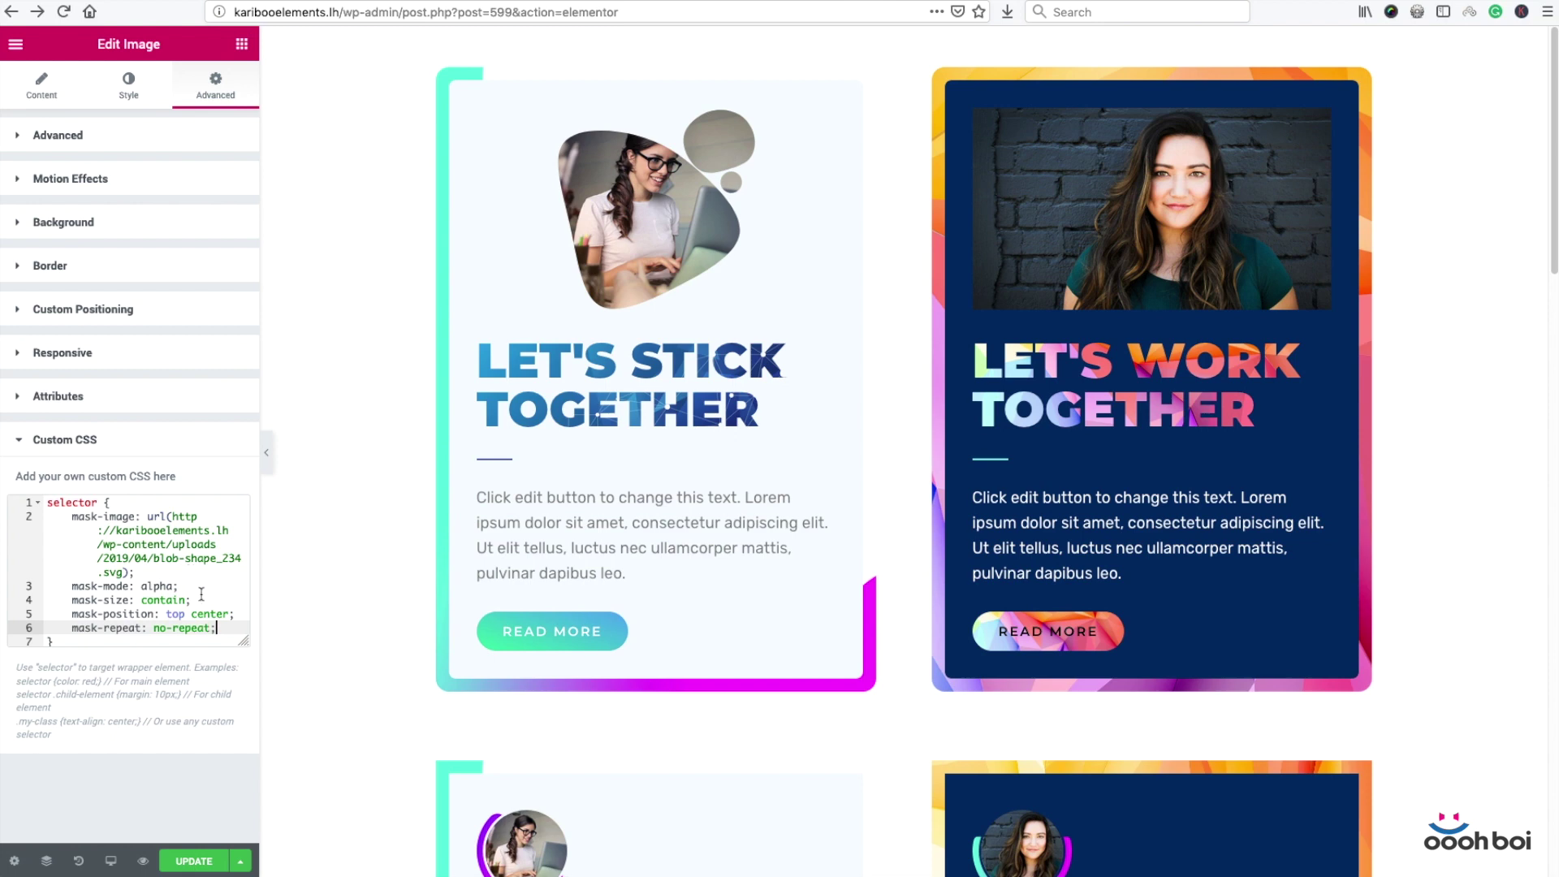
Step: Paste a copy of the five mask declarations above the originals in the selector rule, separated by a blank line
left_click_drag(217, 627, 46, 521)
key("ctrl+c")
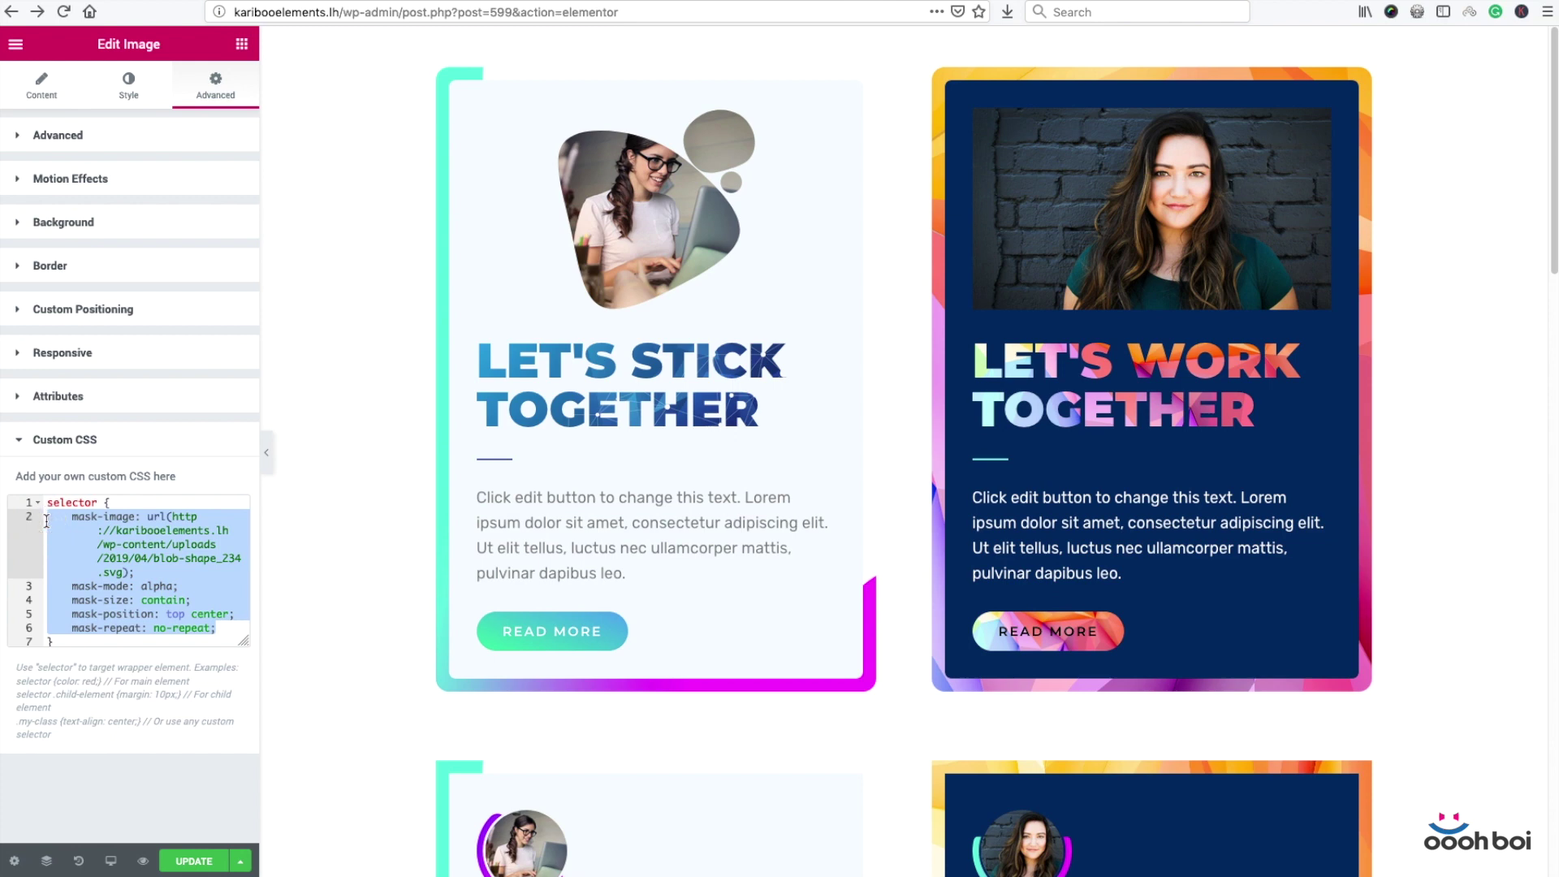
left_click(138, 499)
key("Return")
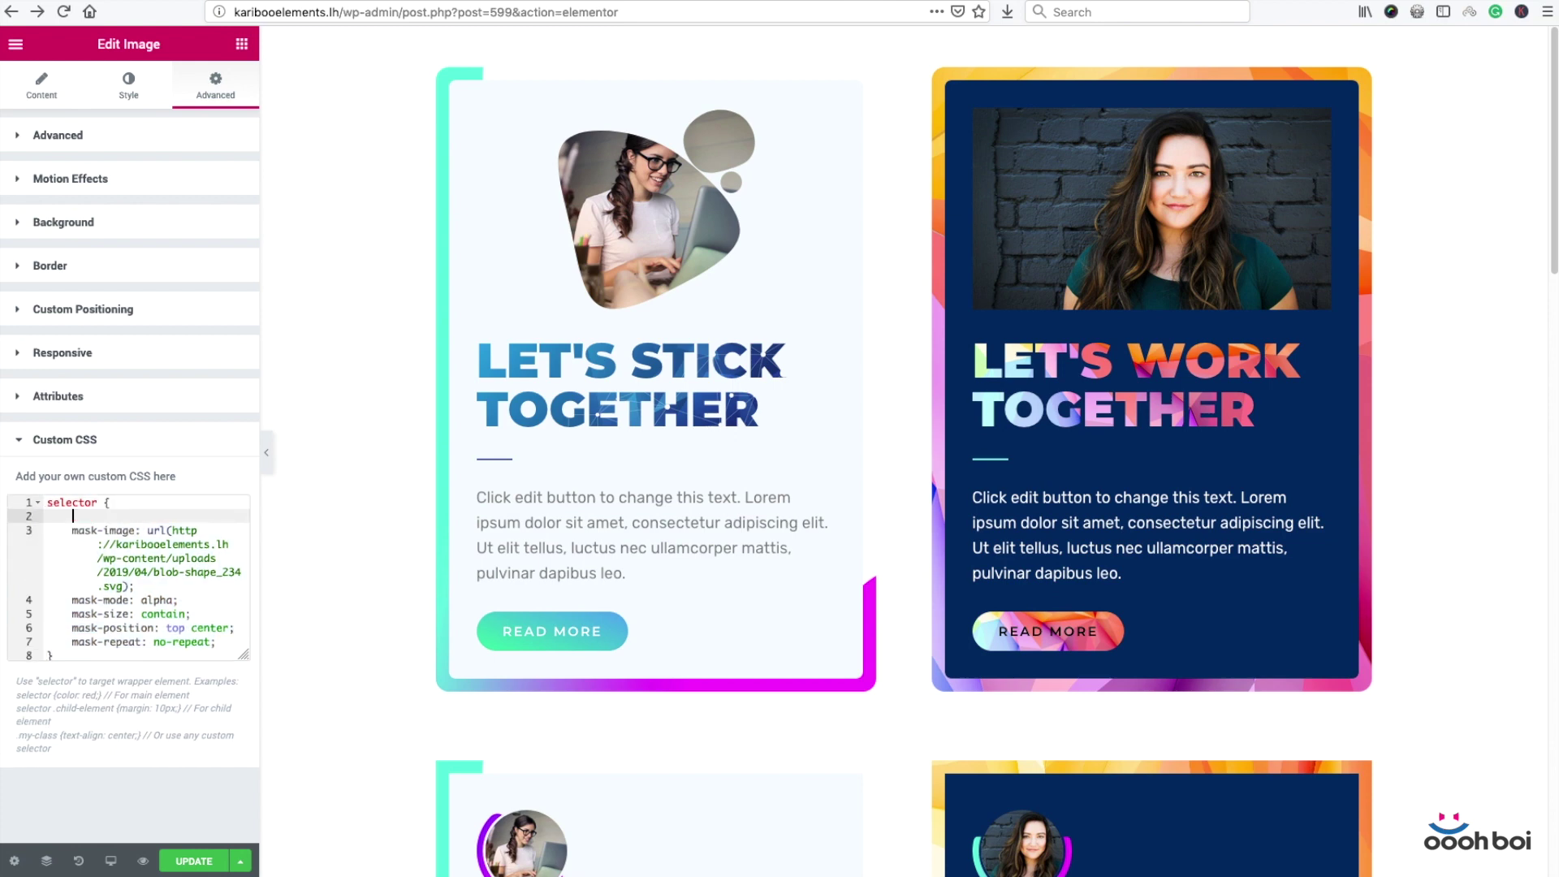
key("Return")
left_click_drag(76, 516, 49, 516)
key("ctrl+v")
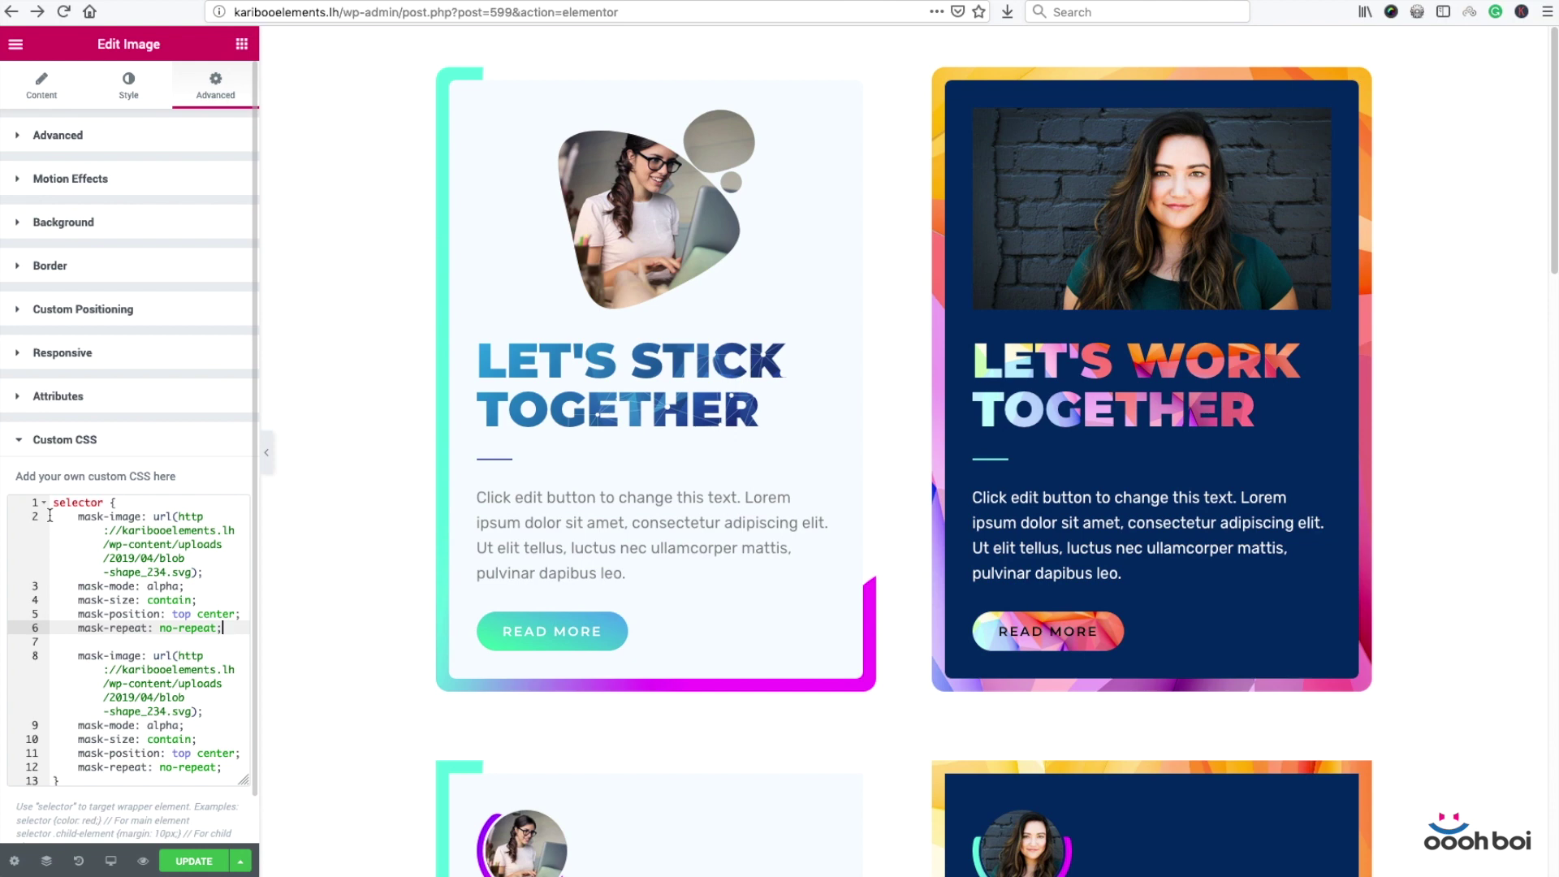
Step: Prefix the first mask-image declaration with -webkit- and copy that prefix
left_click(79, 517)
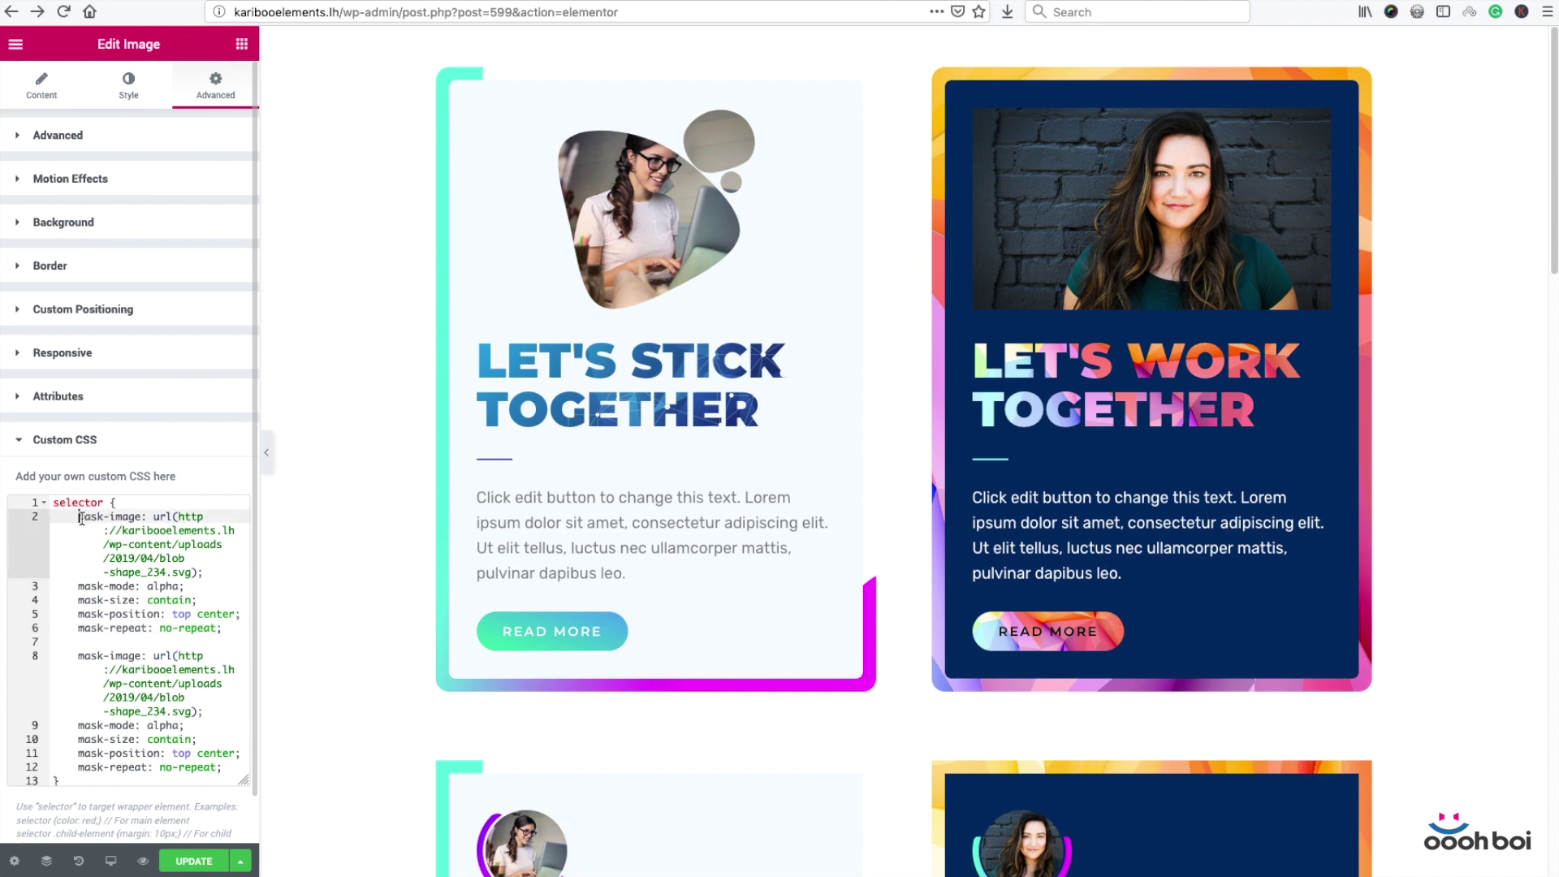
type("-webkit")
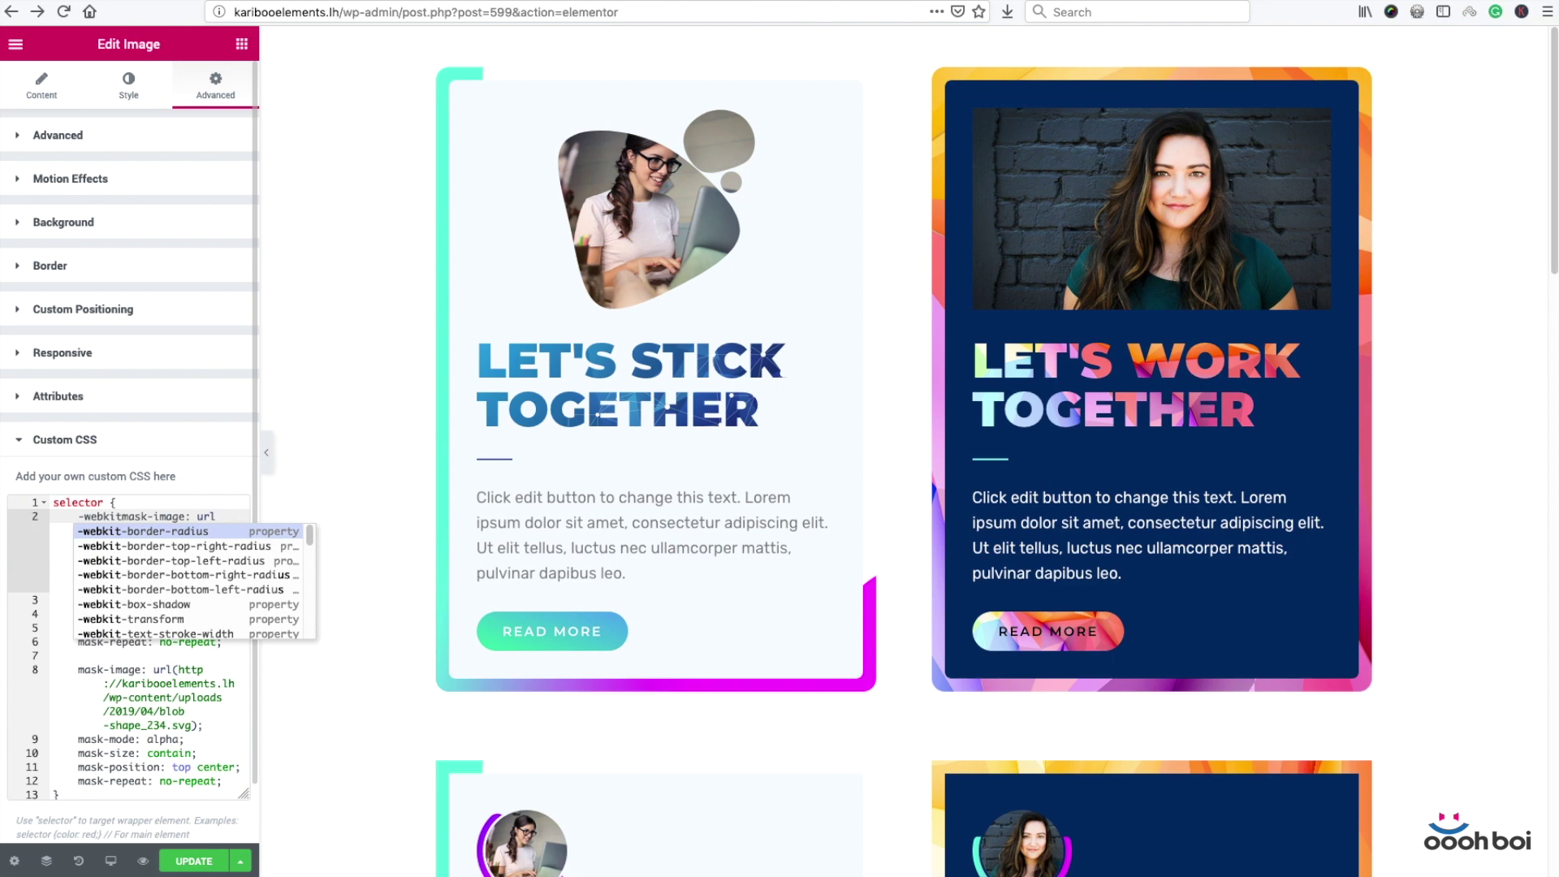
type("-")
key("shift+Left")
key("shift+Left")
key("shift+Left")
key("shift+Left")
key("shift+Left")
key("shift+Left")
key("shift+Left")
key("shift+Left")
key("ctrl+c")
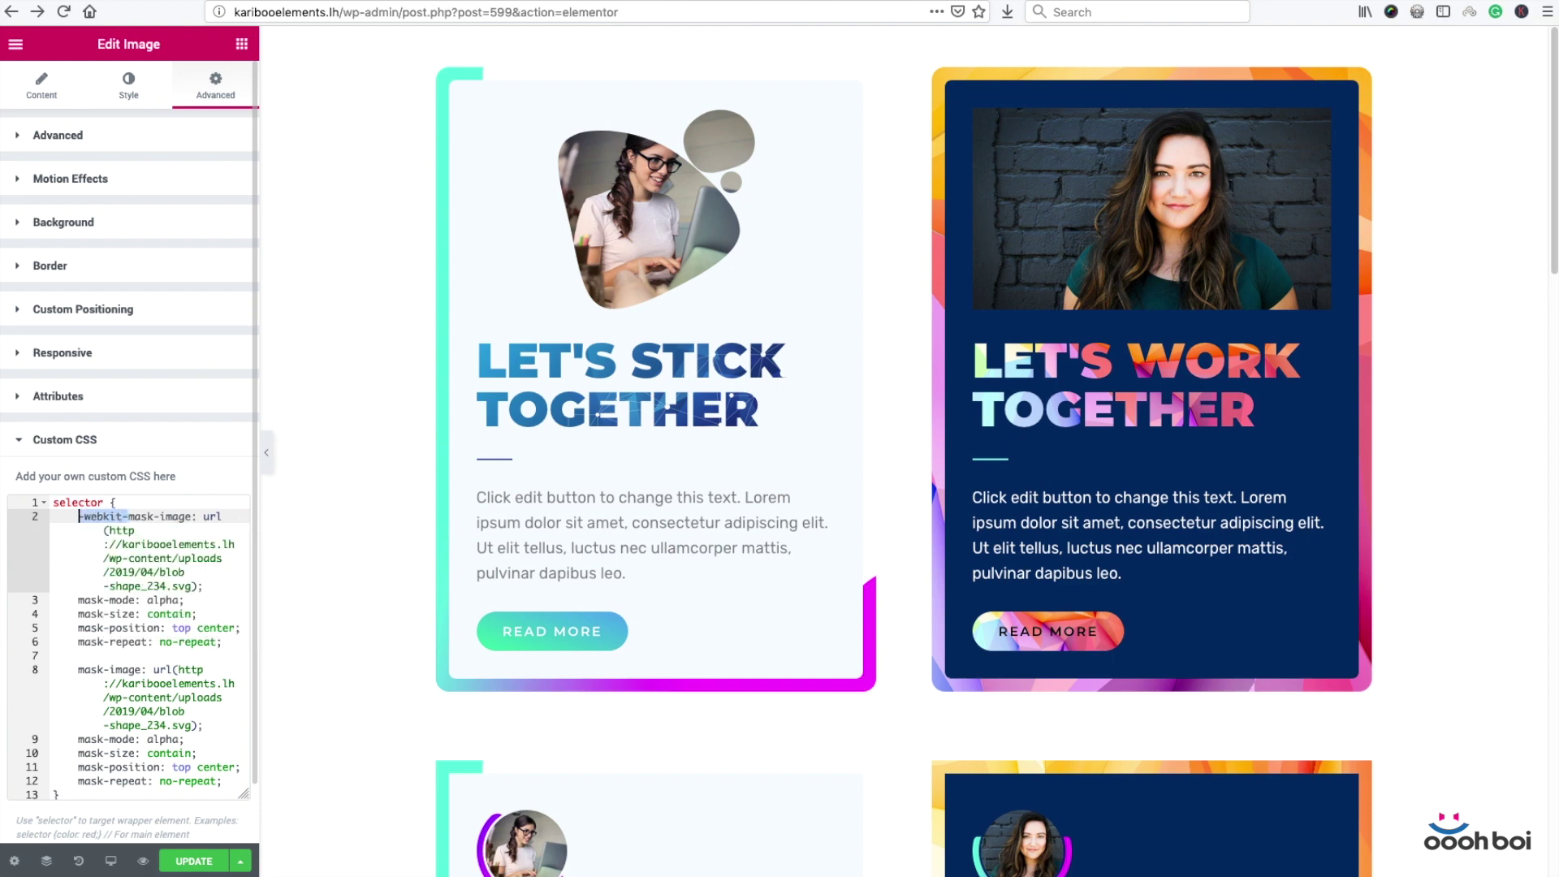
Step: Paste the -webkit- prefix before mask-mode, mask-size, mask-position and mask-repeat in the first block of declarations
left_click(77, 600)
key("ctrl+v")
left_click(77, 613)
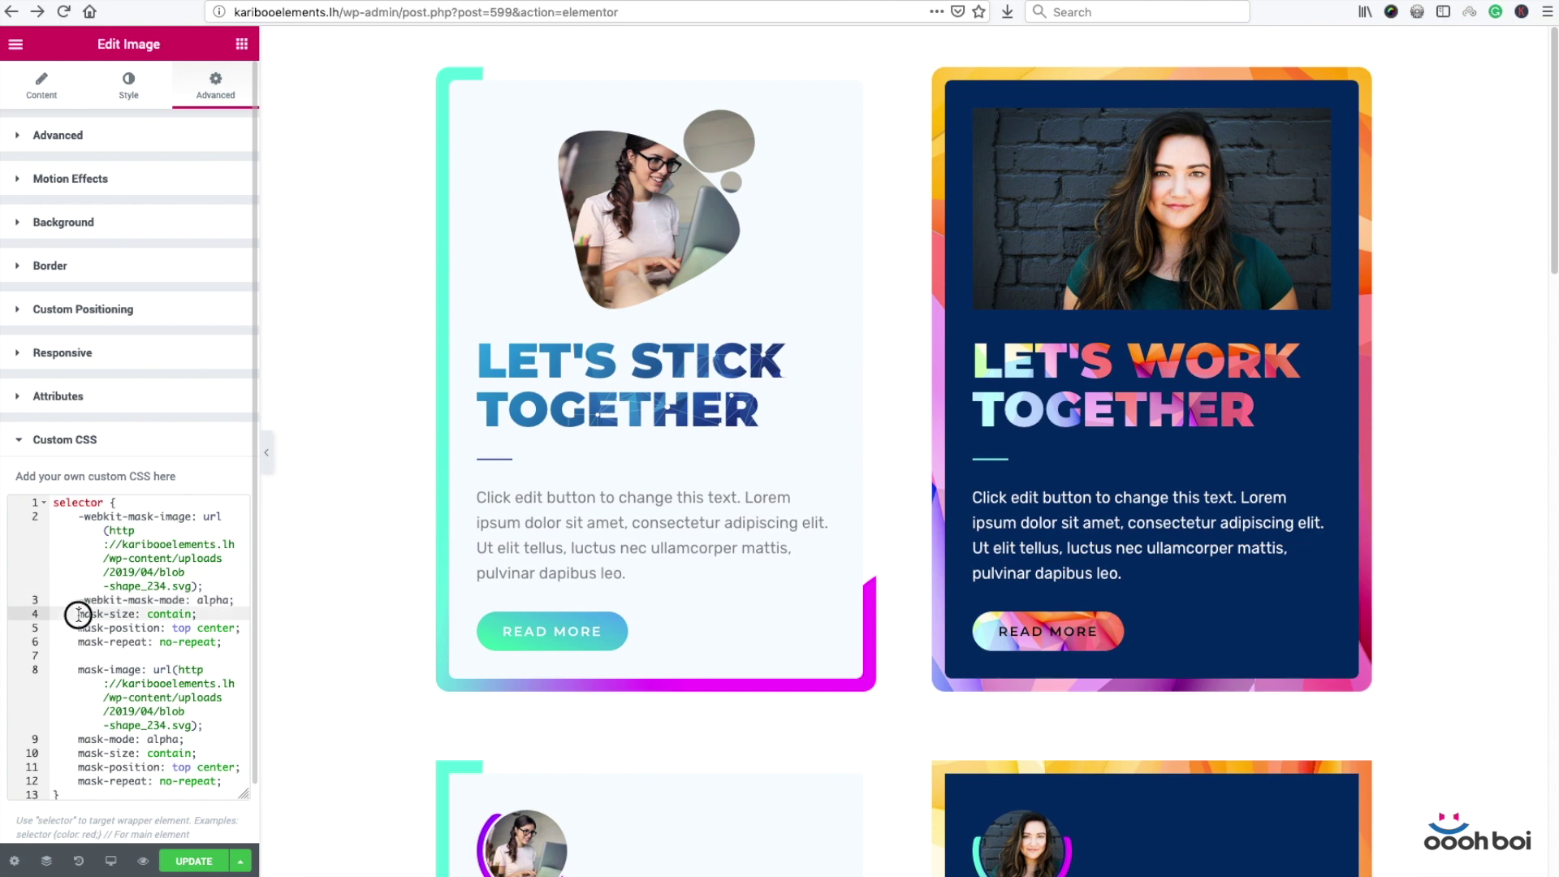
key("ctrl+v")
left_click(77, 641)
key("ctrl+v")
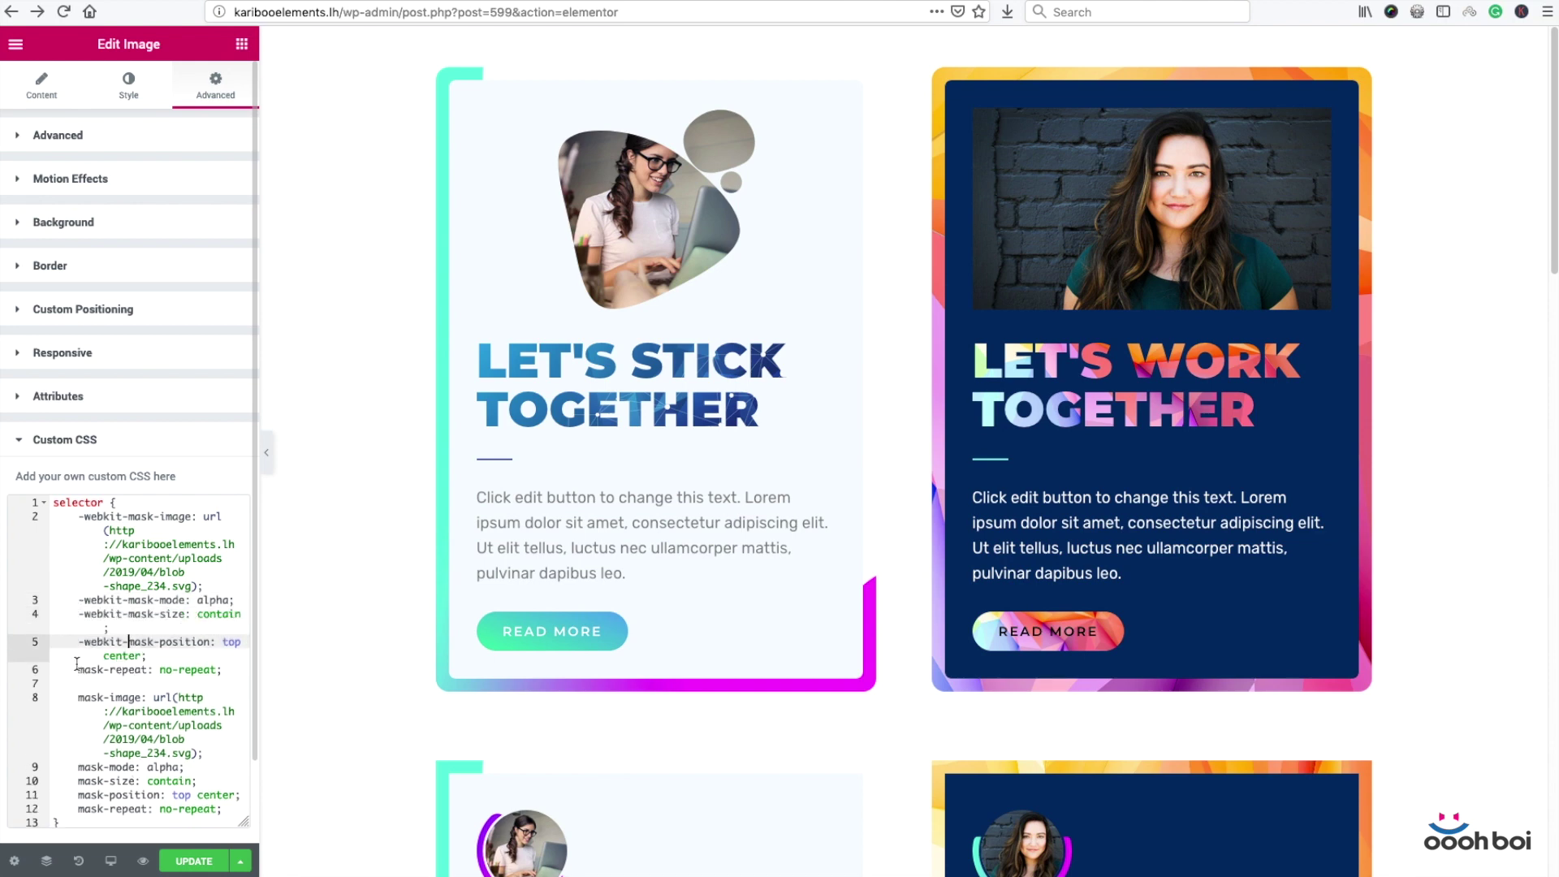
left_click(75, 669)
key("ctrl+v")
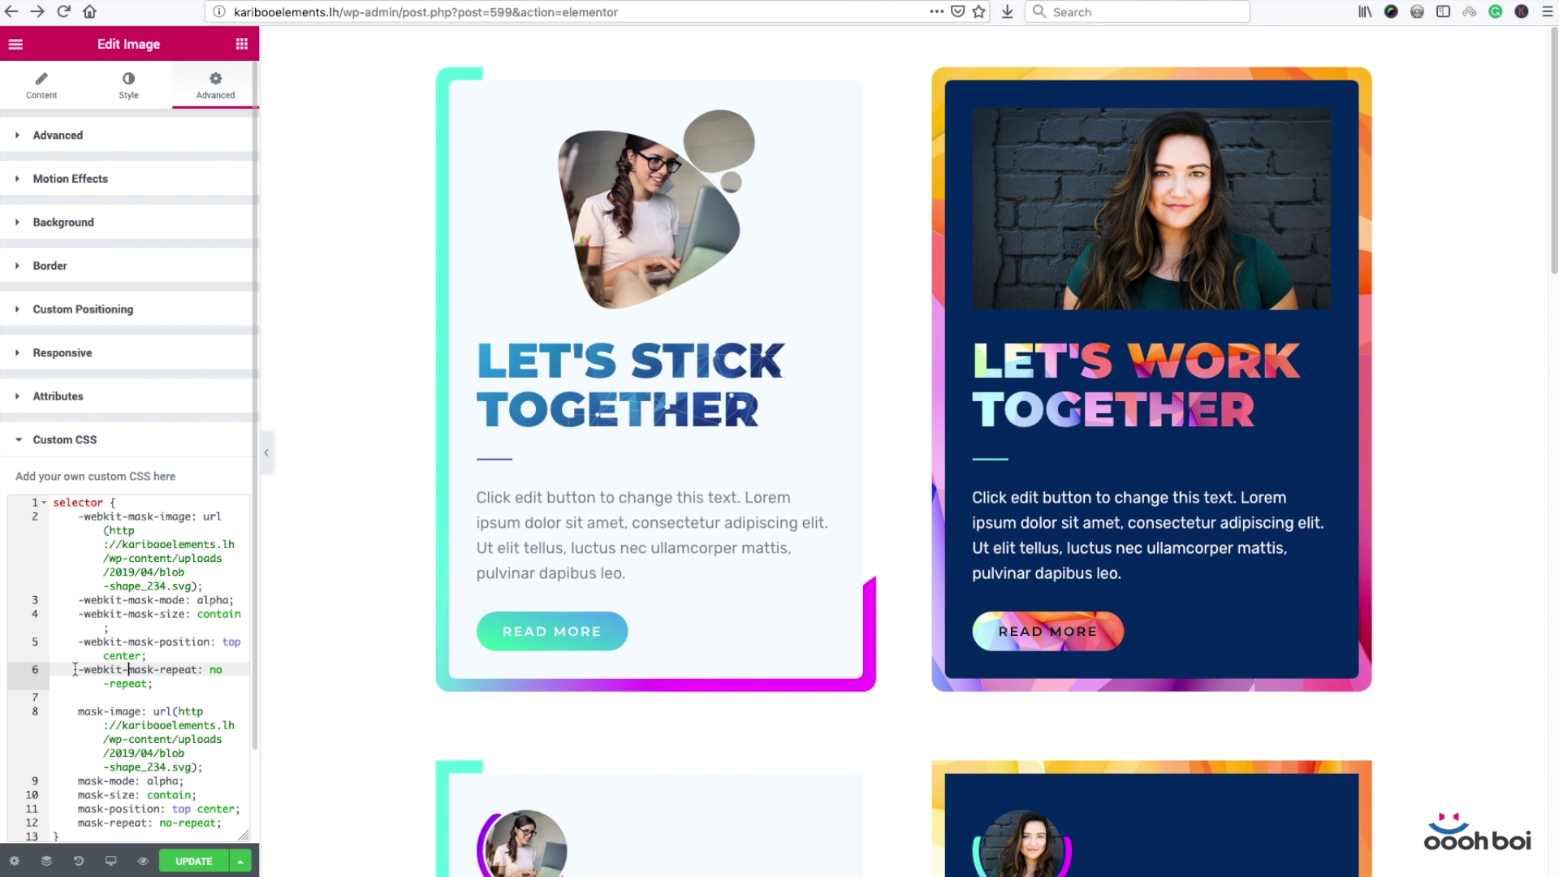
left_click(140, 643)
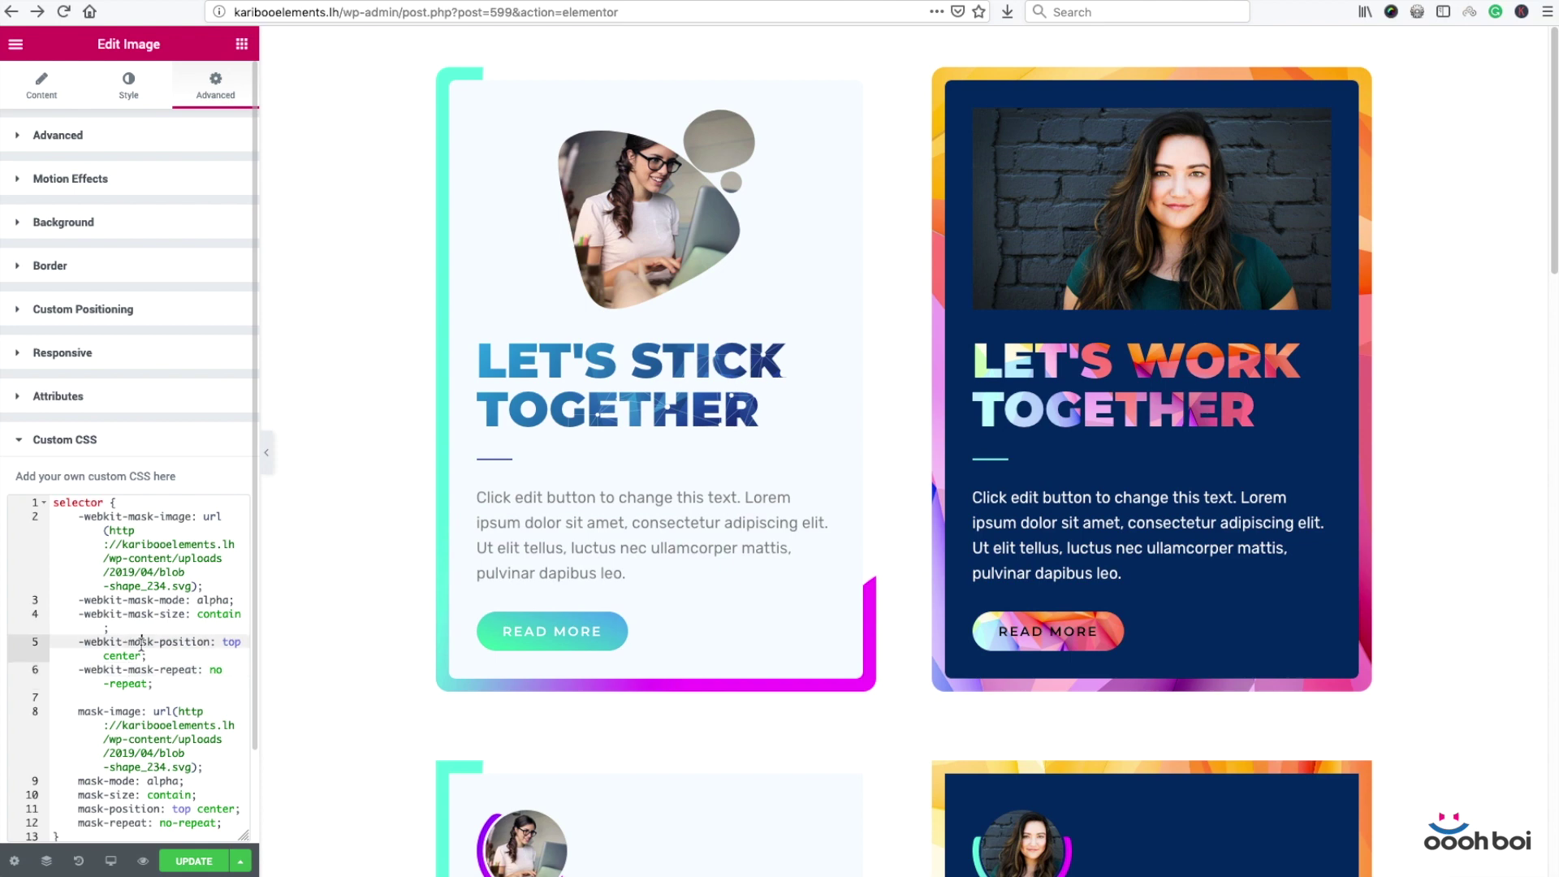
Step: Try the value top left for the unprefixed mask-position declaration
scroll(141, 643, "down", 3)
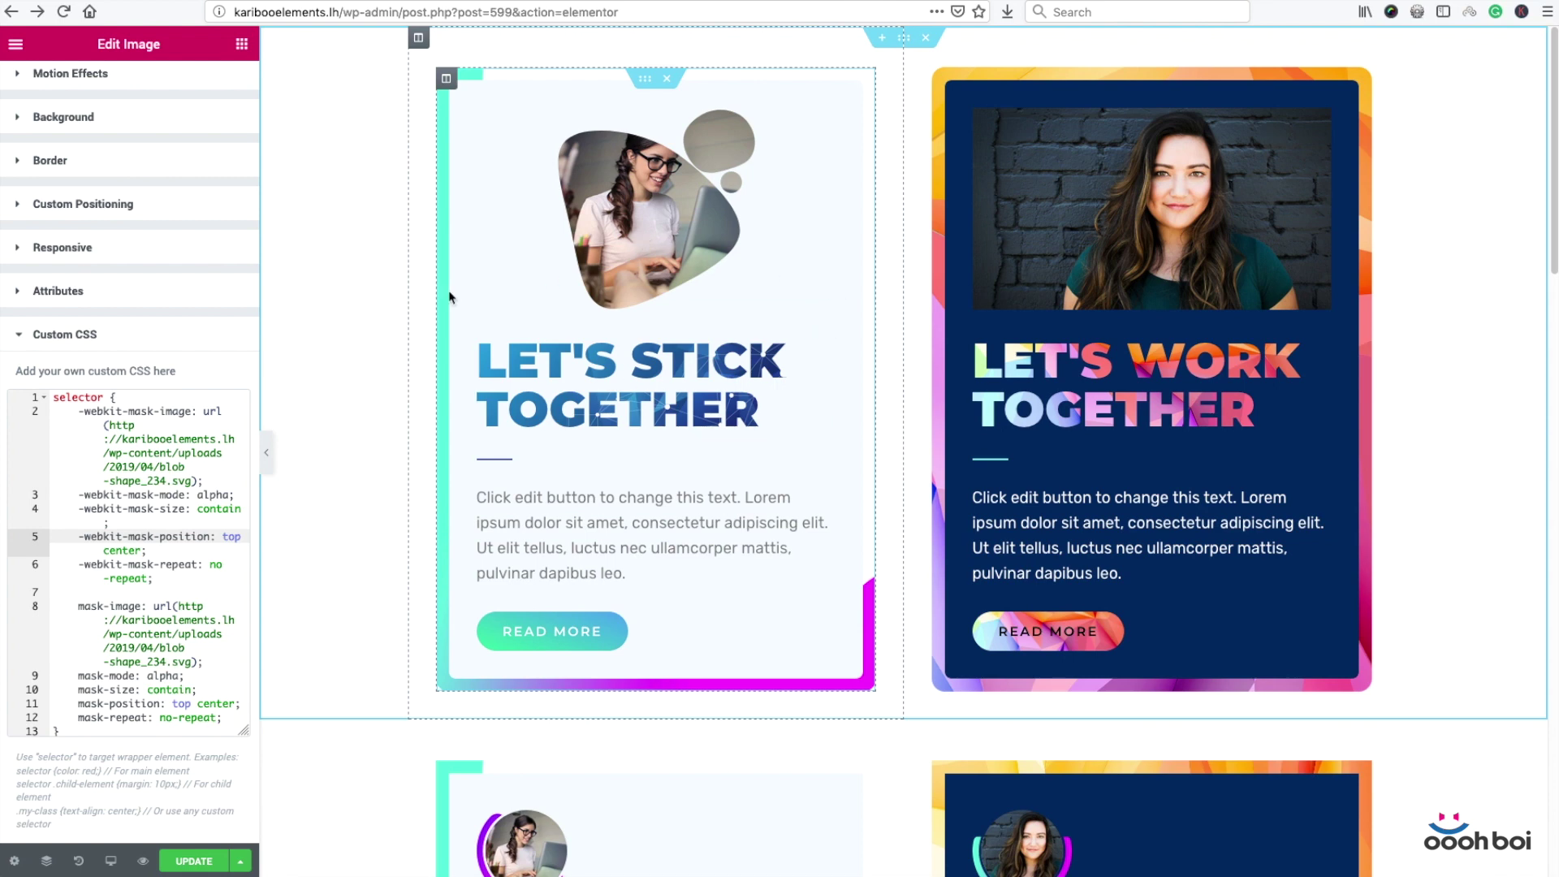
double_click(214, 703)
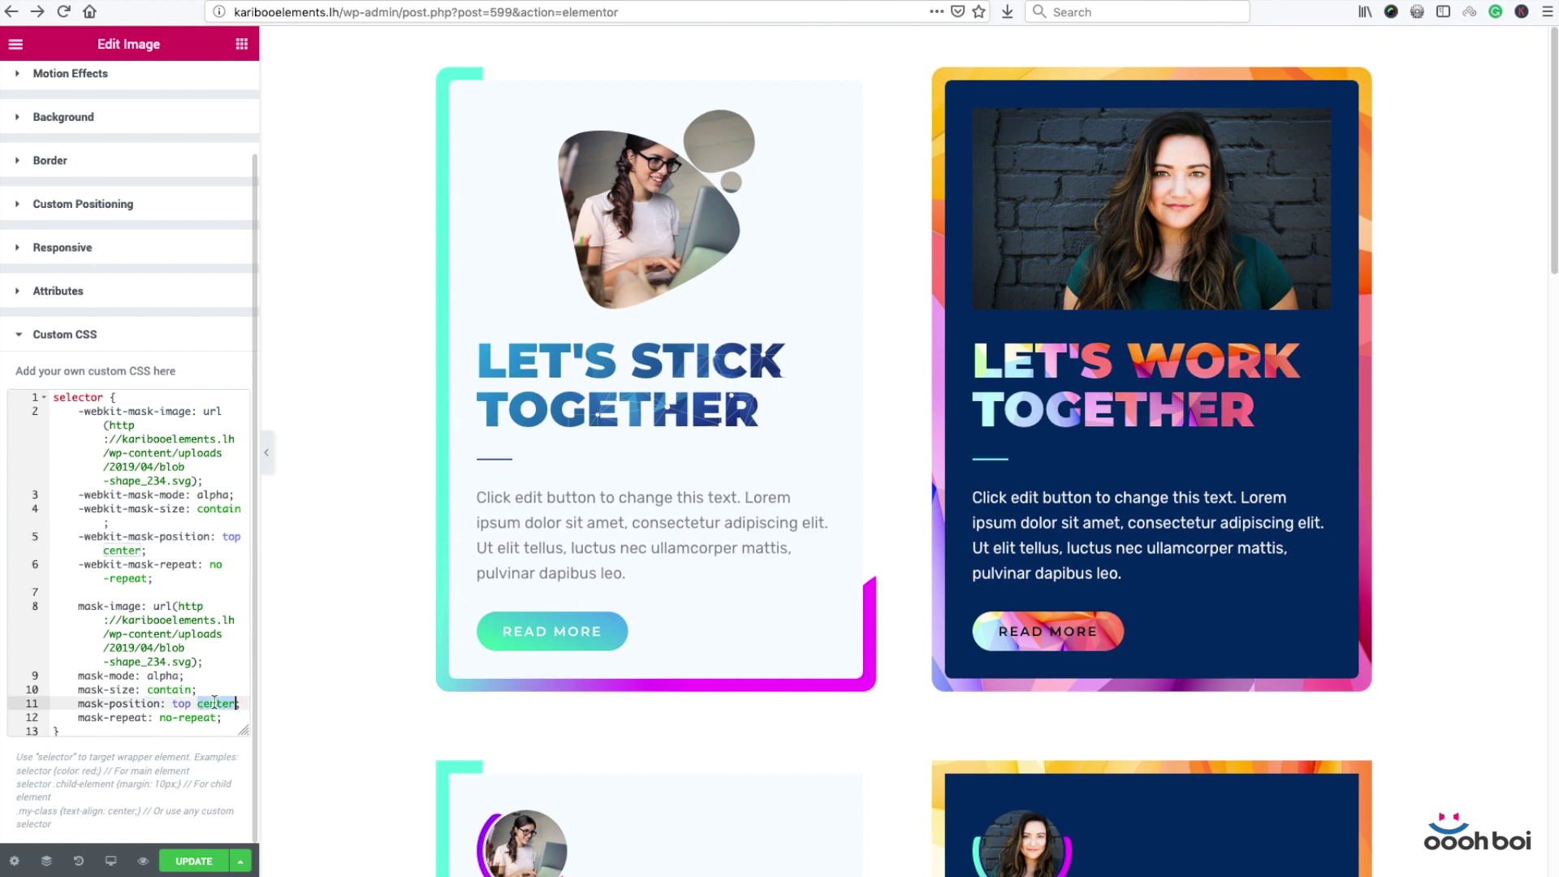
type("left;")
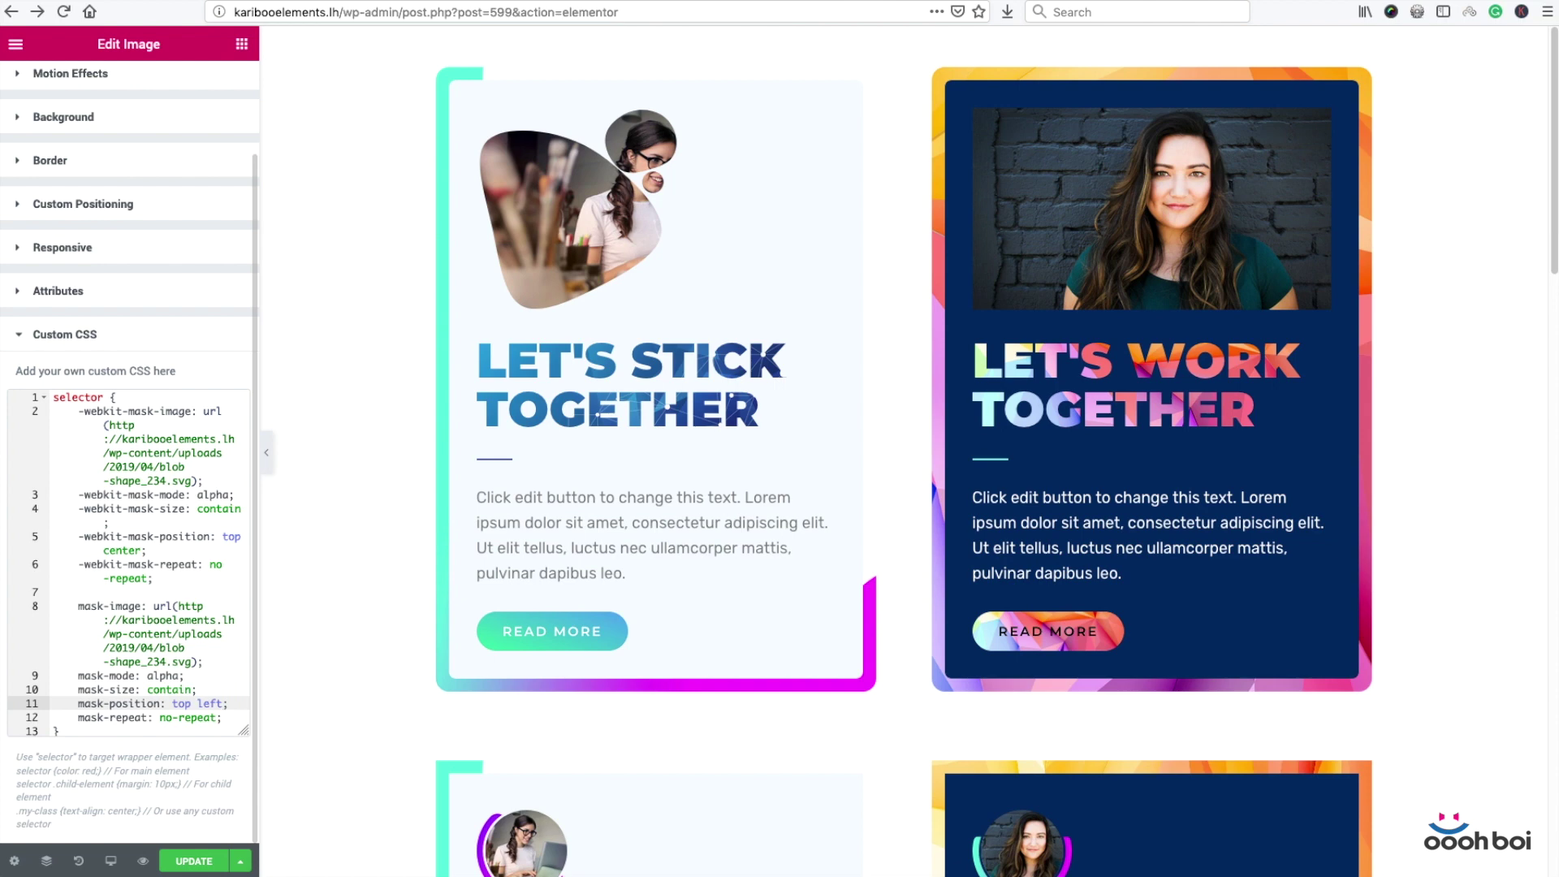
Step: Restore the unprefixed mask-position declaration to top center
key("BackSpace")
key("BackSpace")
key("BackSpace")
key("BackSpace")
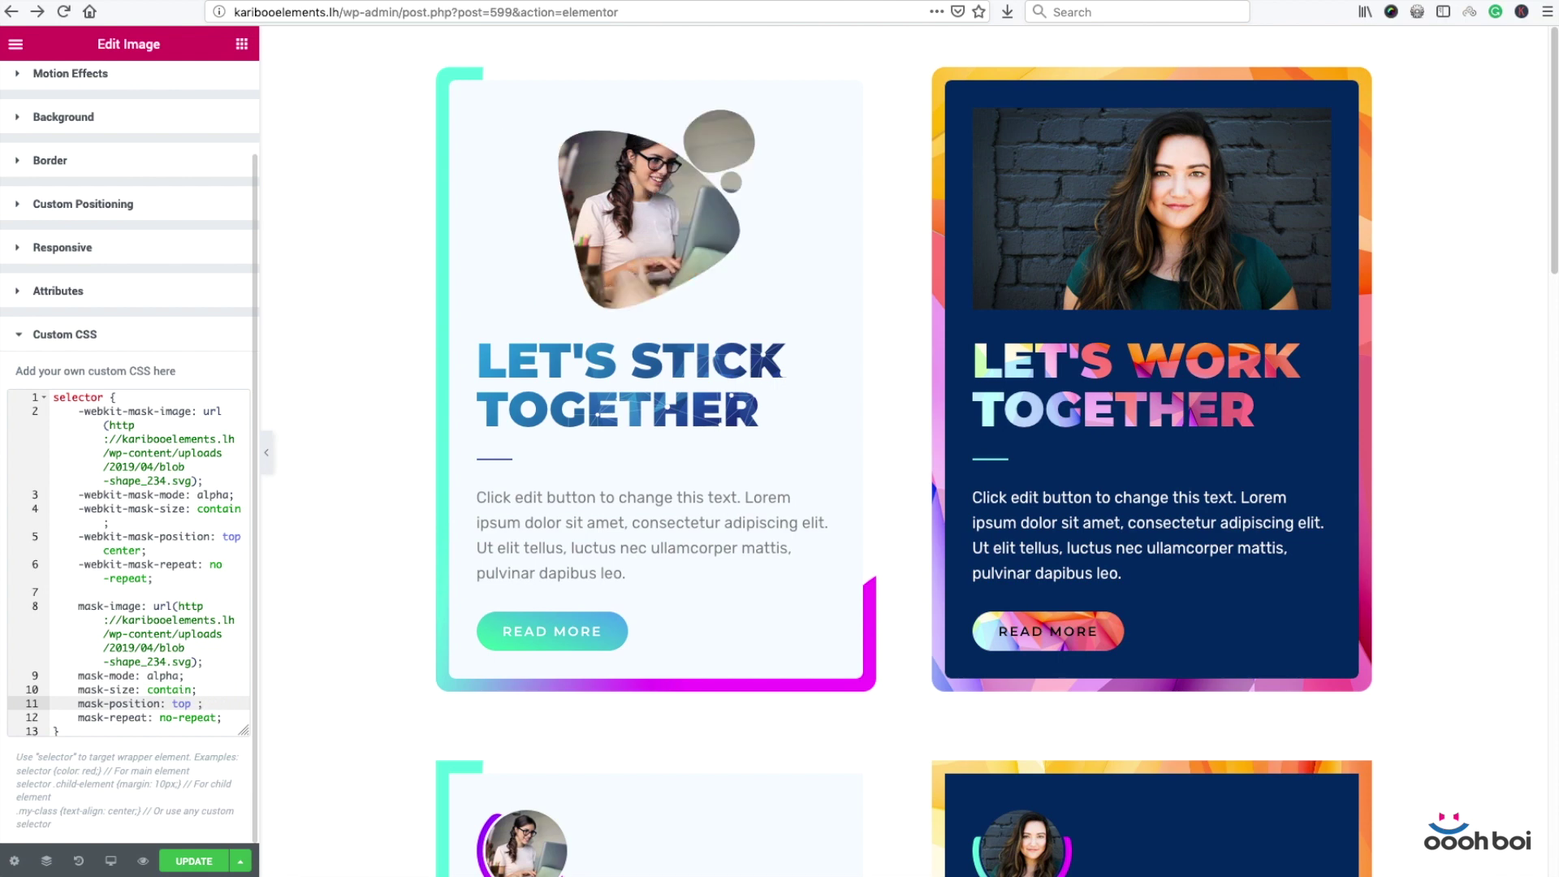
type("center")
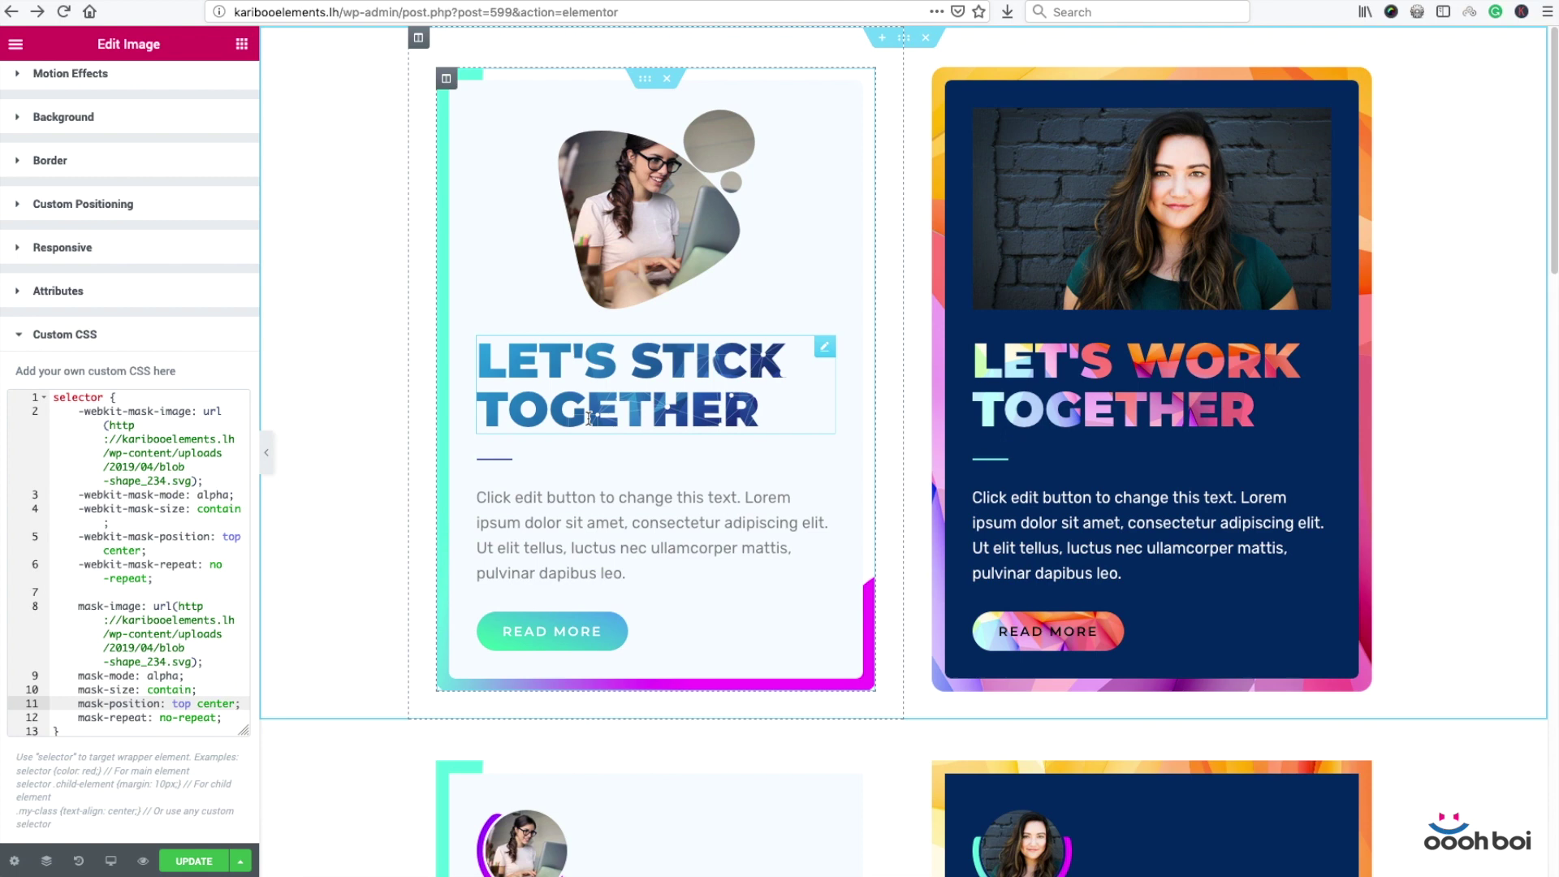
type(";")
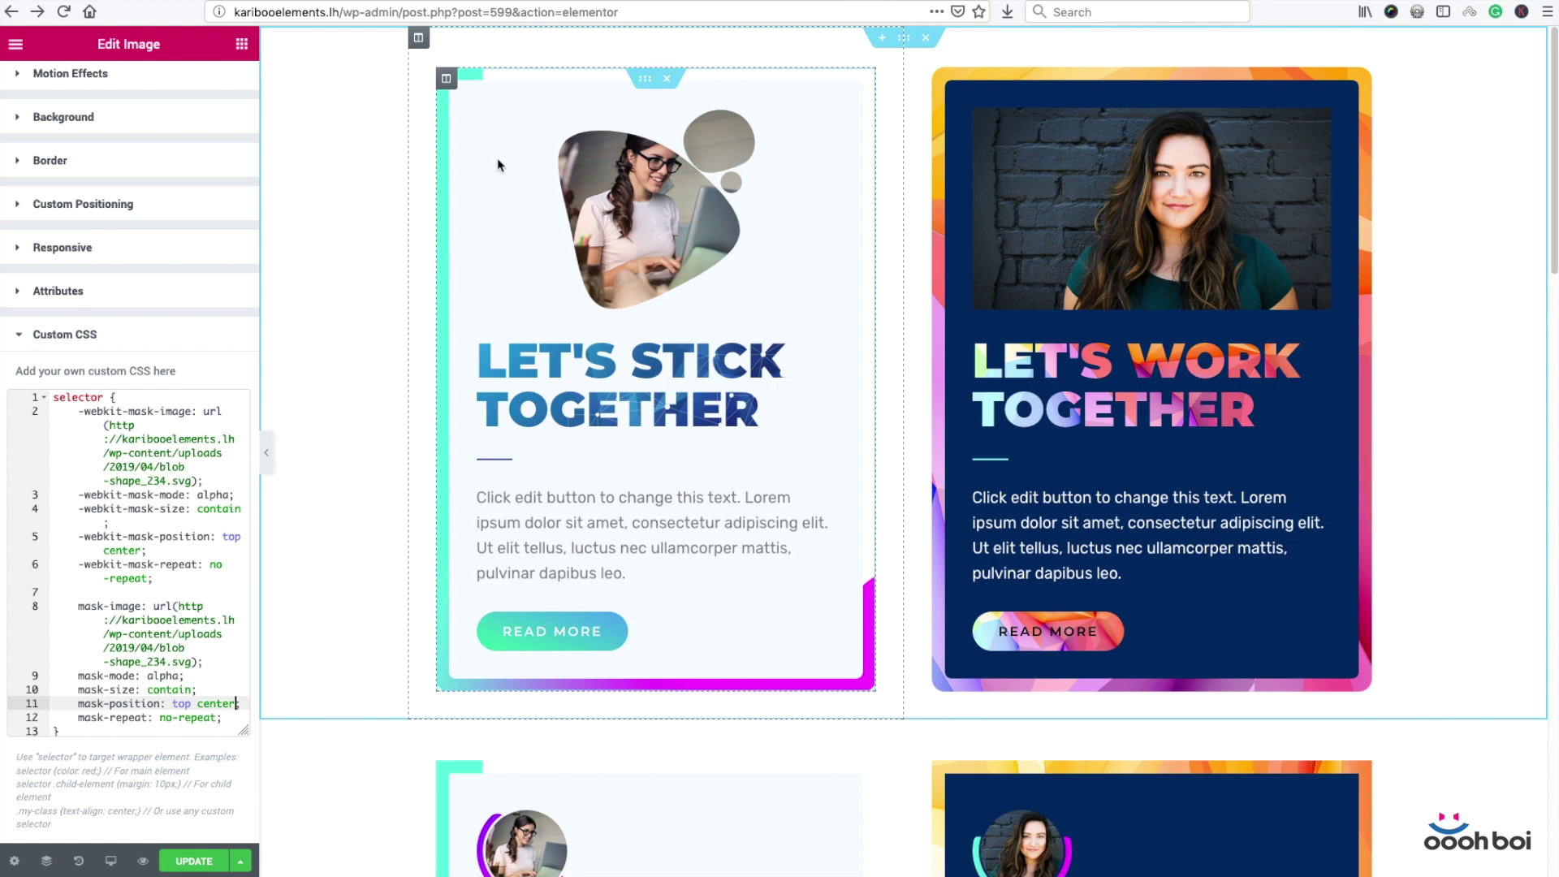
Step: Try the Thumbnail - 150 x 150 image size on the light card's photo
scroll(96, 191, "up", 2)
left_click(33, 89)
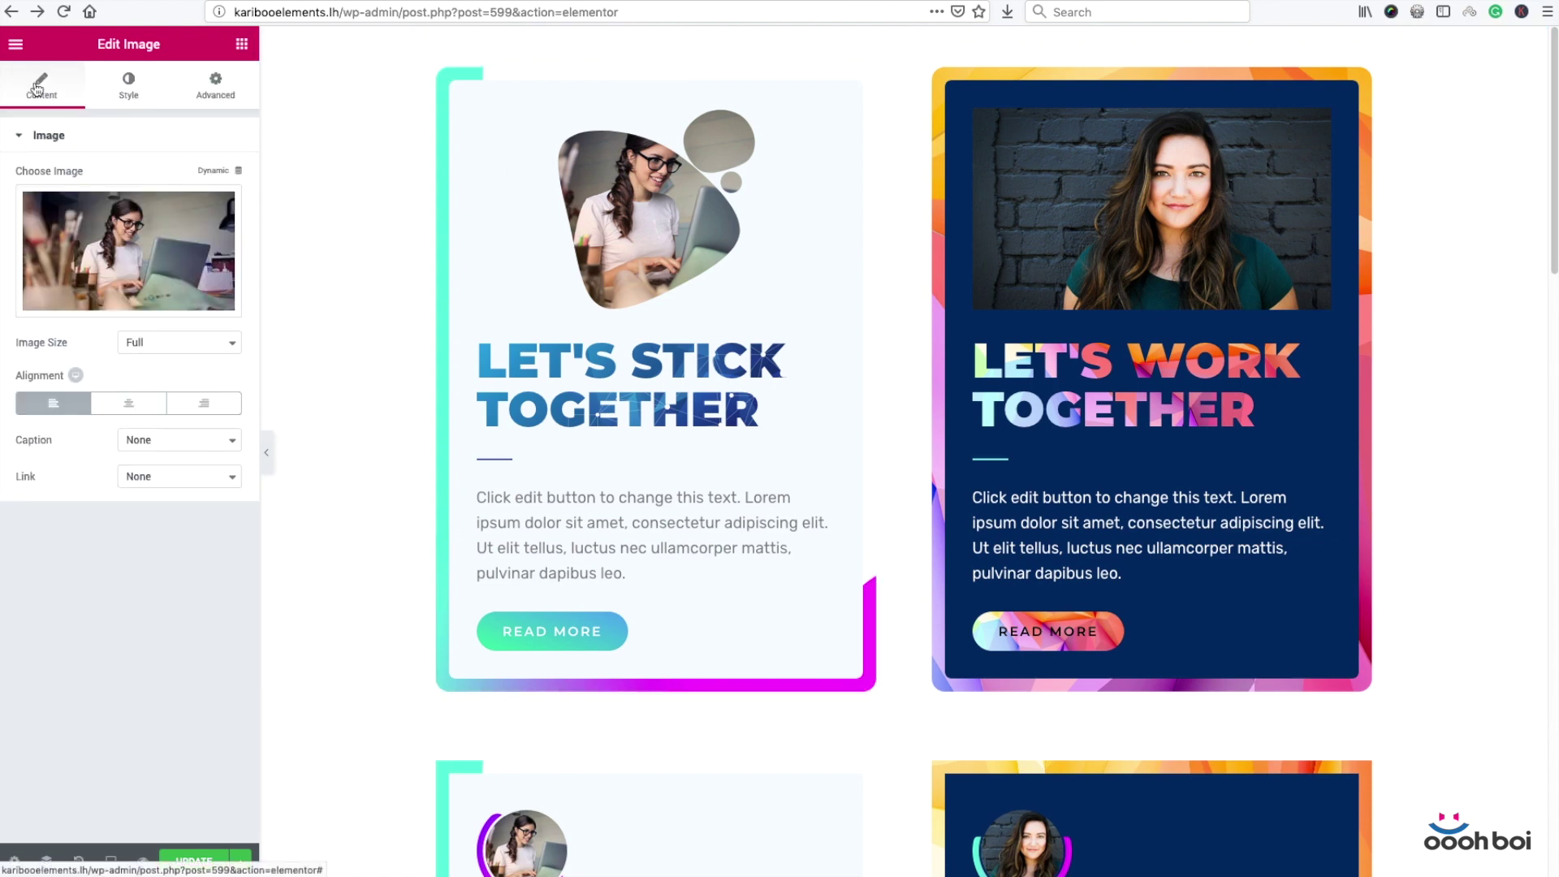
left_click(177, 342)
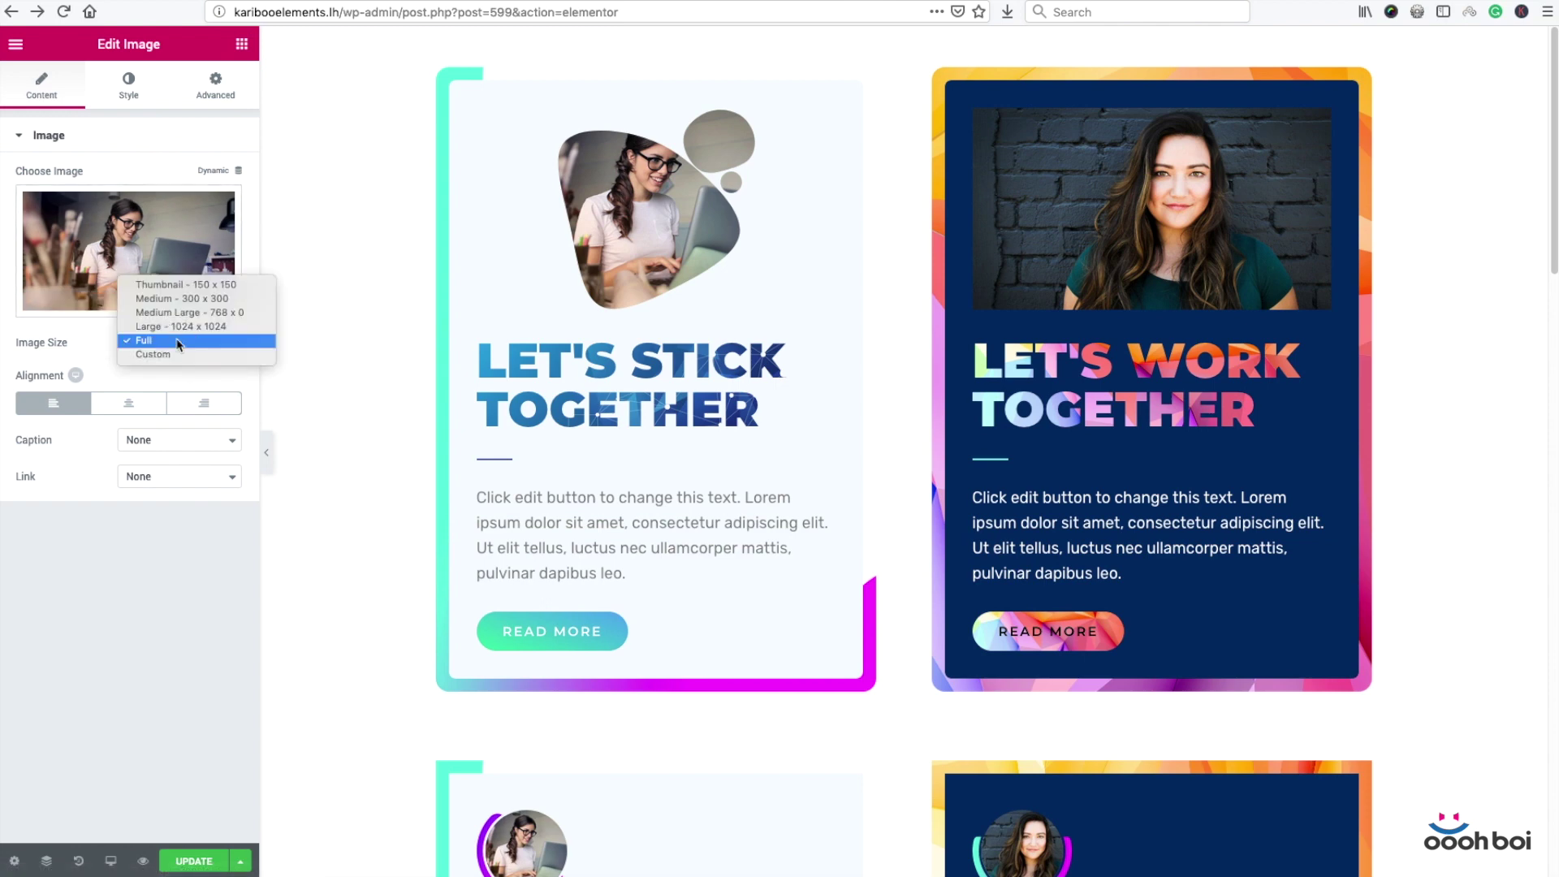
left_click(185, 285)
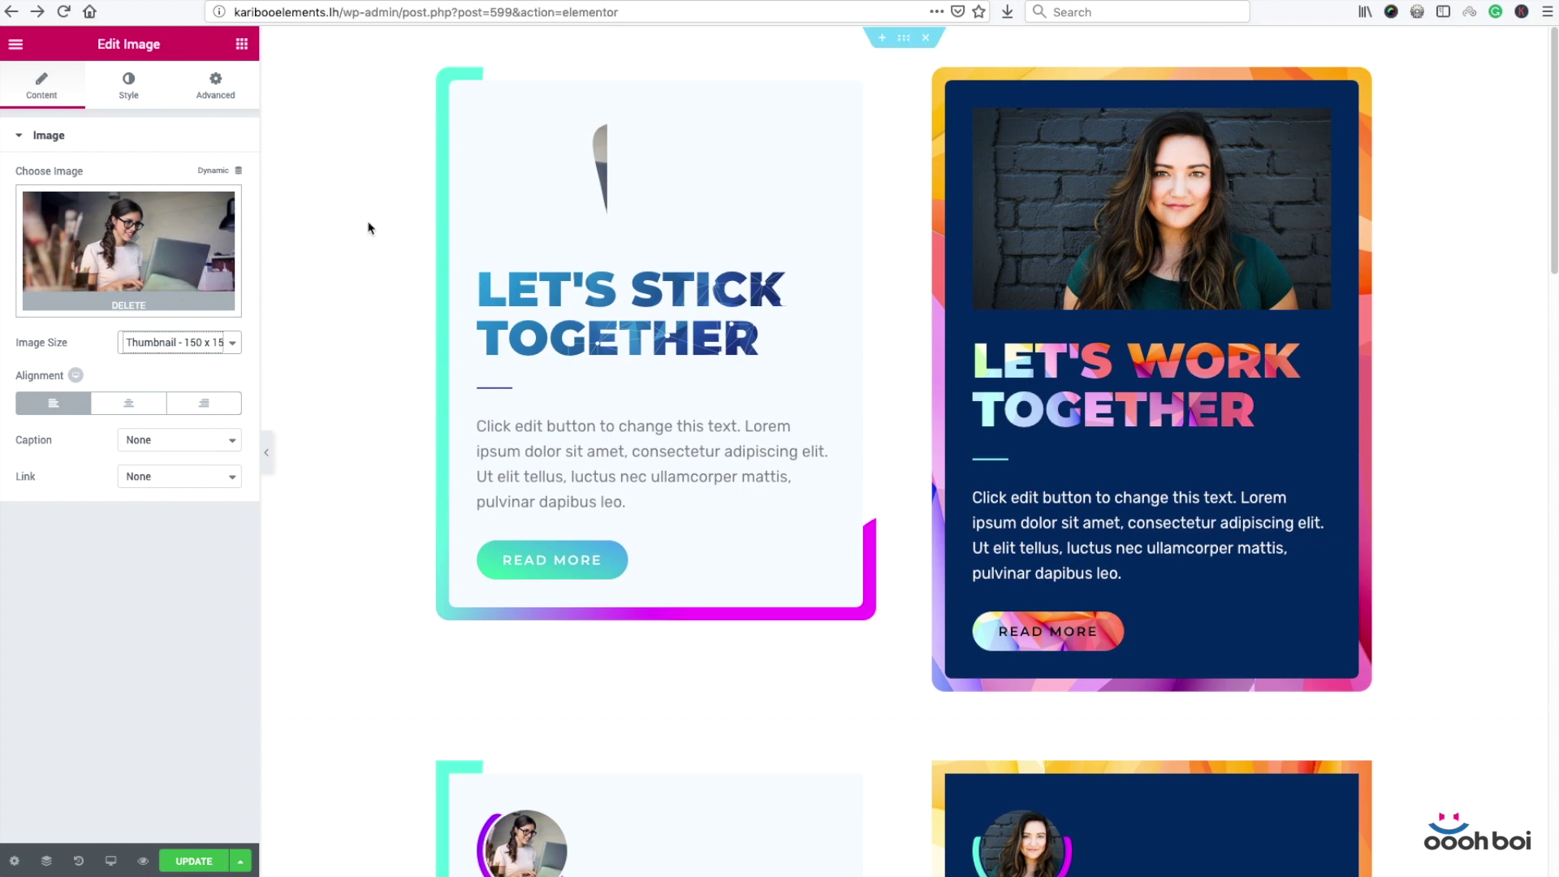
Step: Set the unprefixed mask-position to top left in the thumbnail-size photo's Custom CSS
left_click(235, 87)
left_click(146, 763)
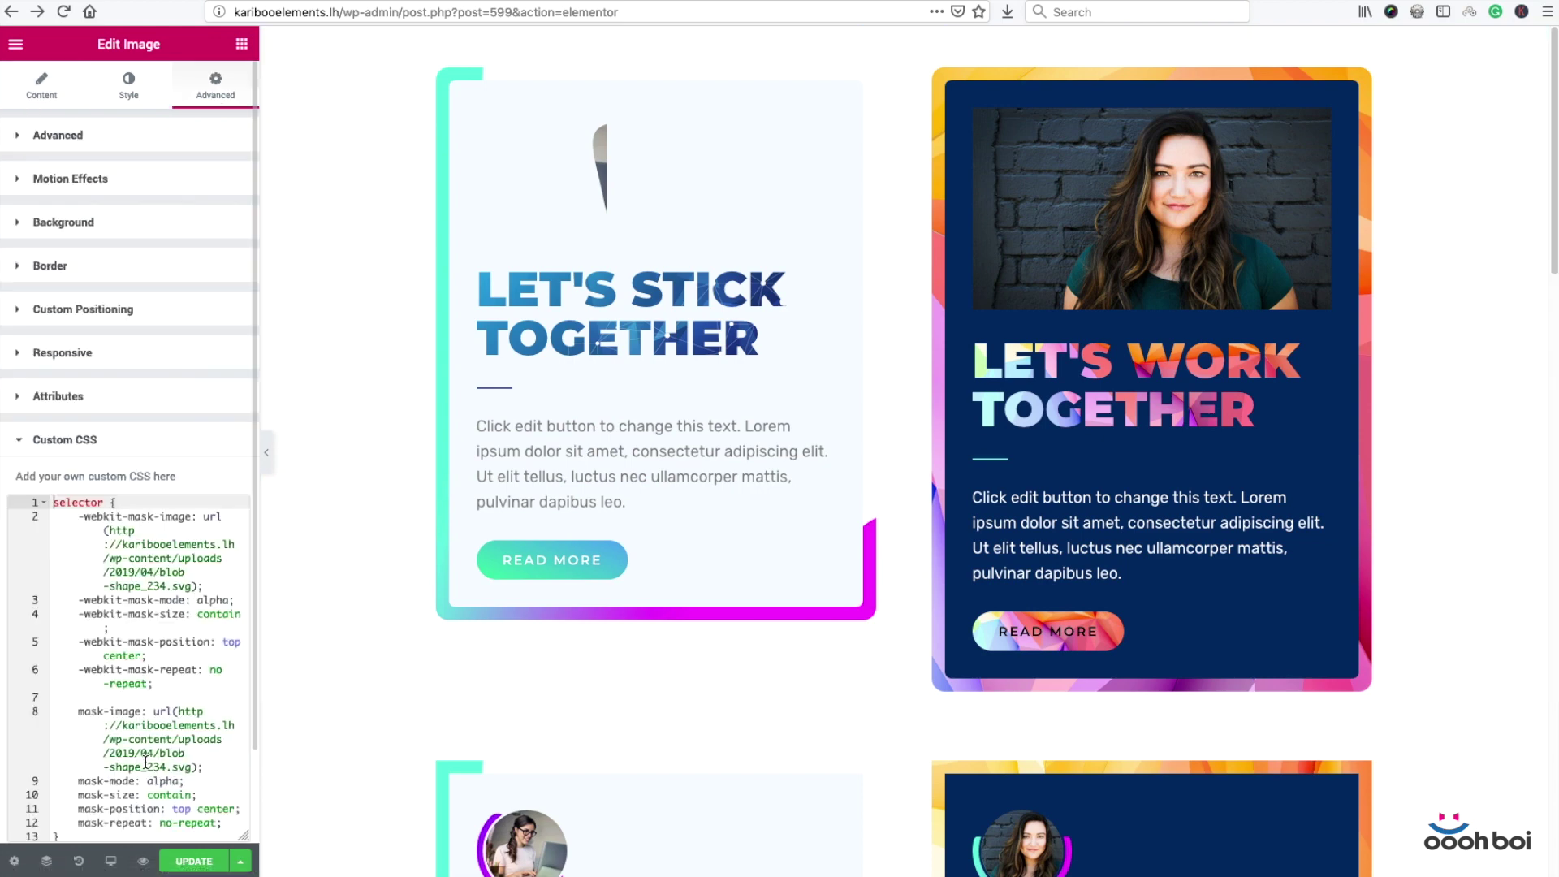
scroll(207, 747, "down", 2)
double_click(210, 756)
type("left")
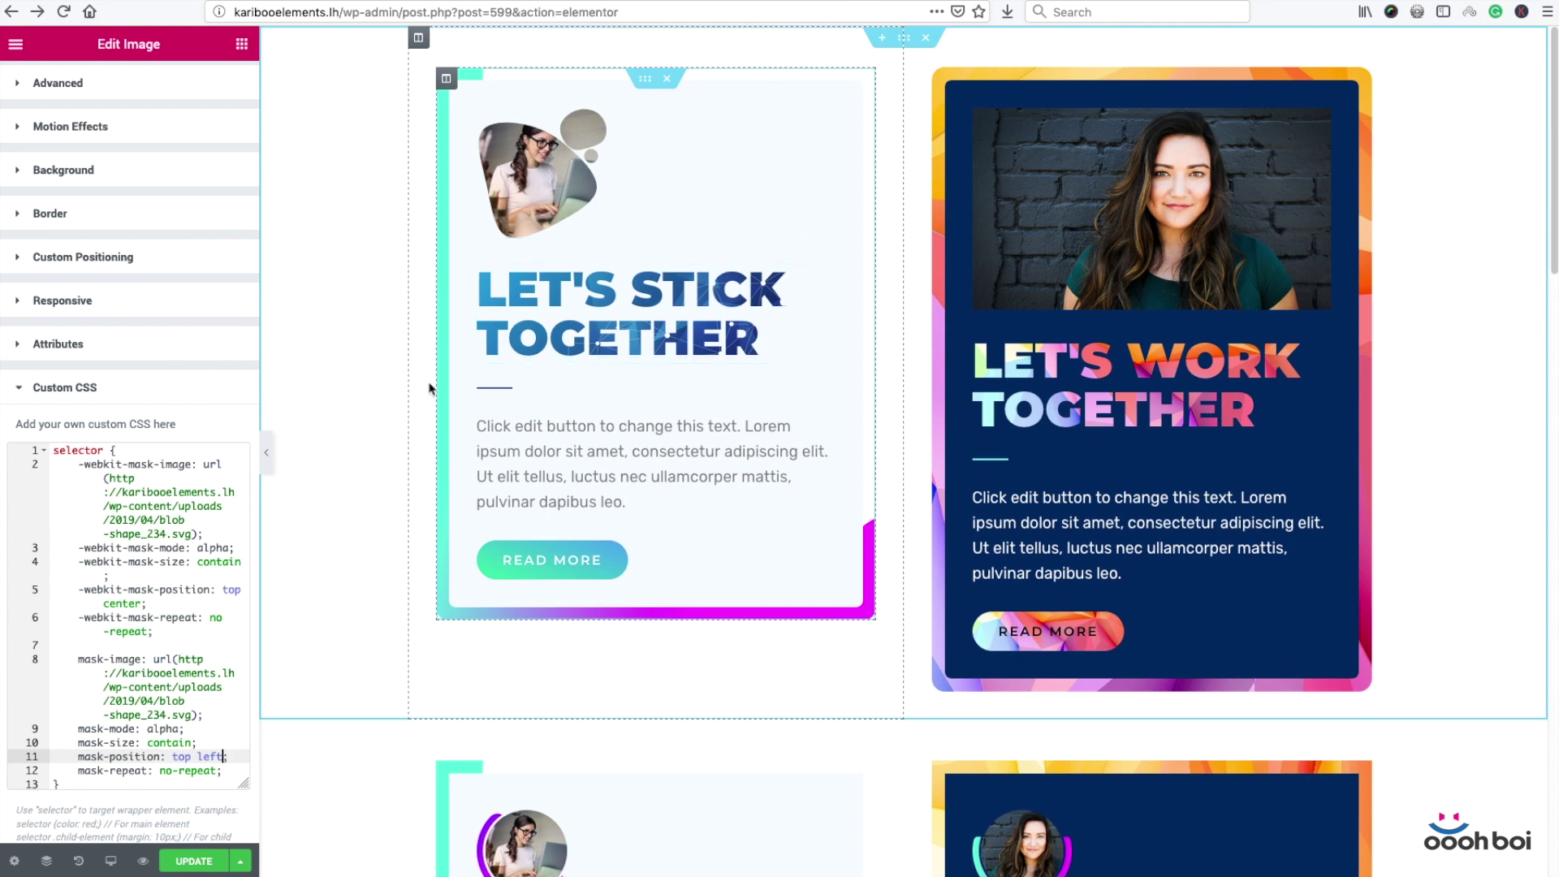
Step: Change the thumbnail-size photo's unprefixed mask-position back to top center
double_click(210, 756)
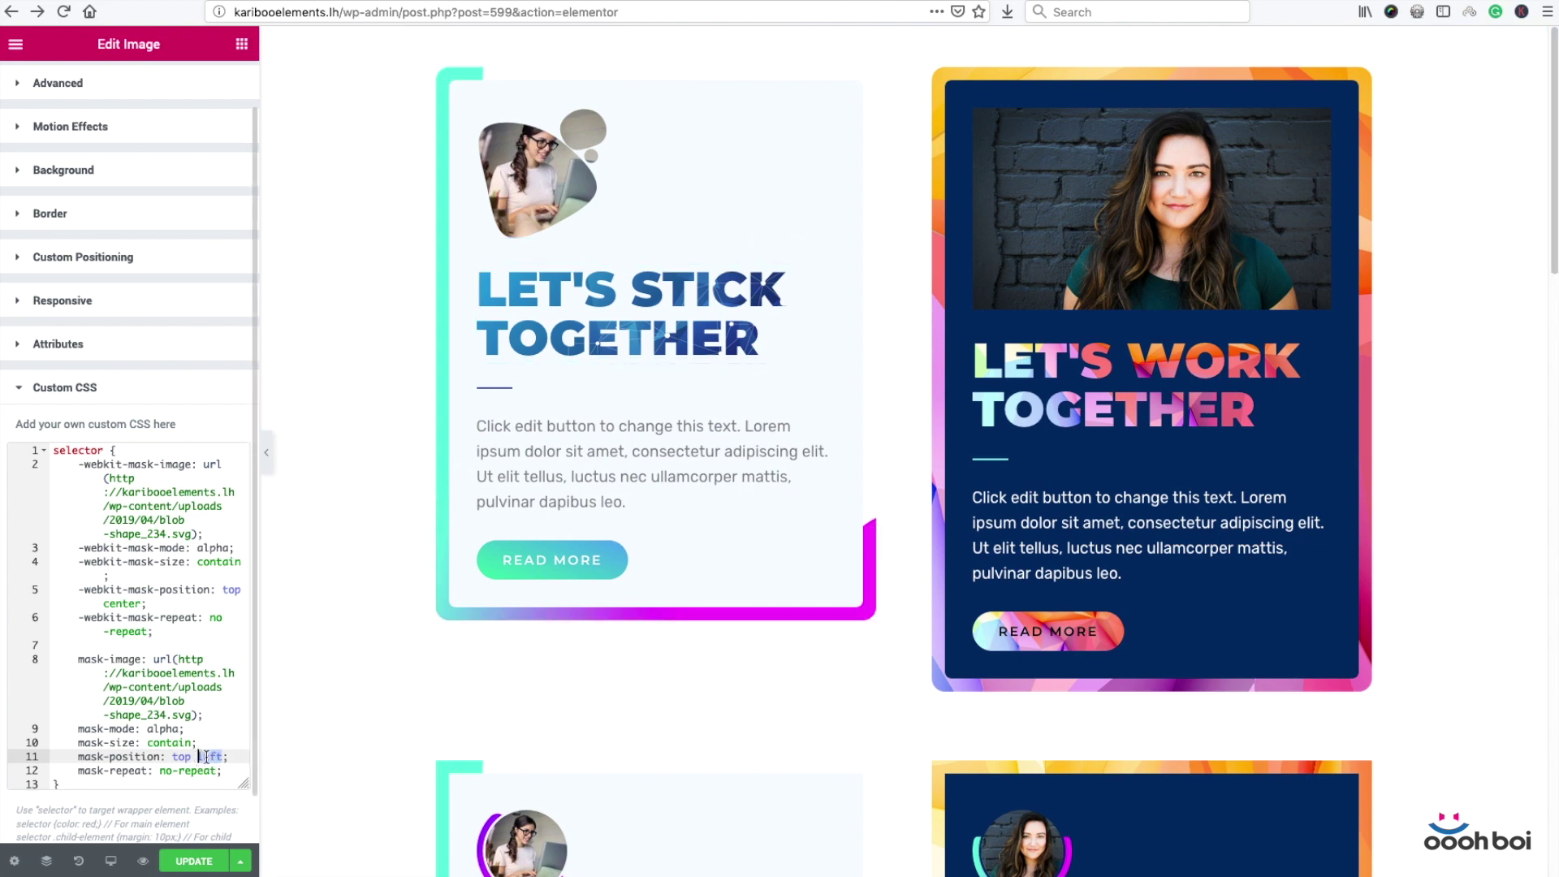
type("ce")
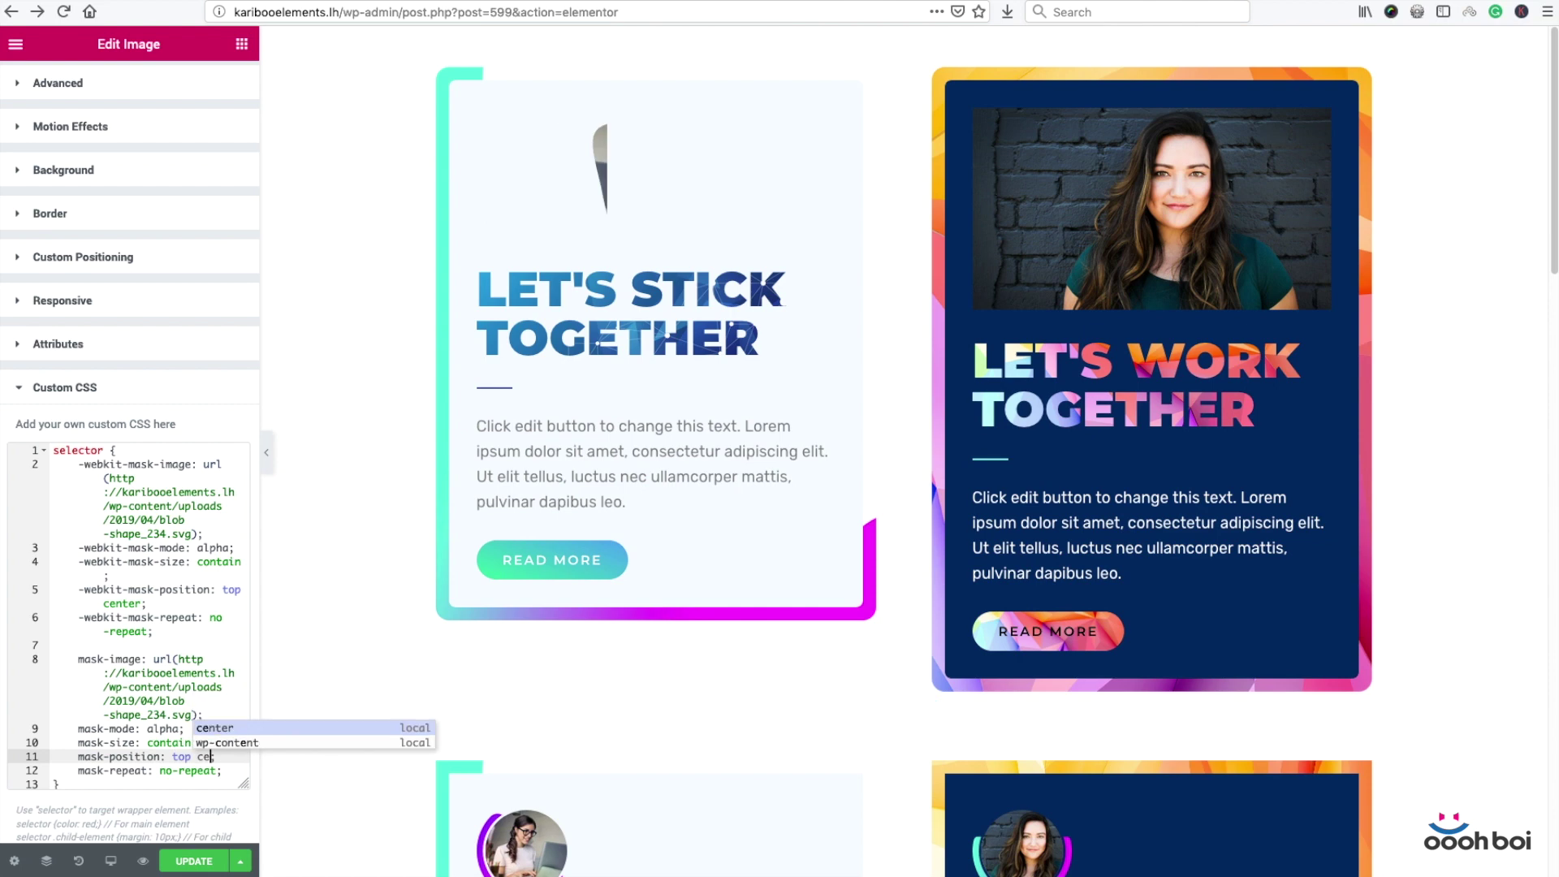
type("nter;")
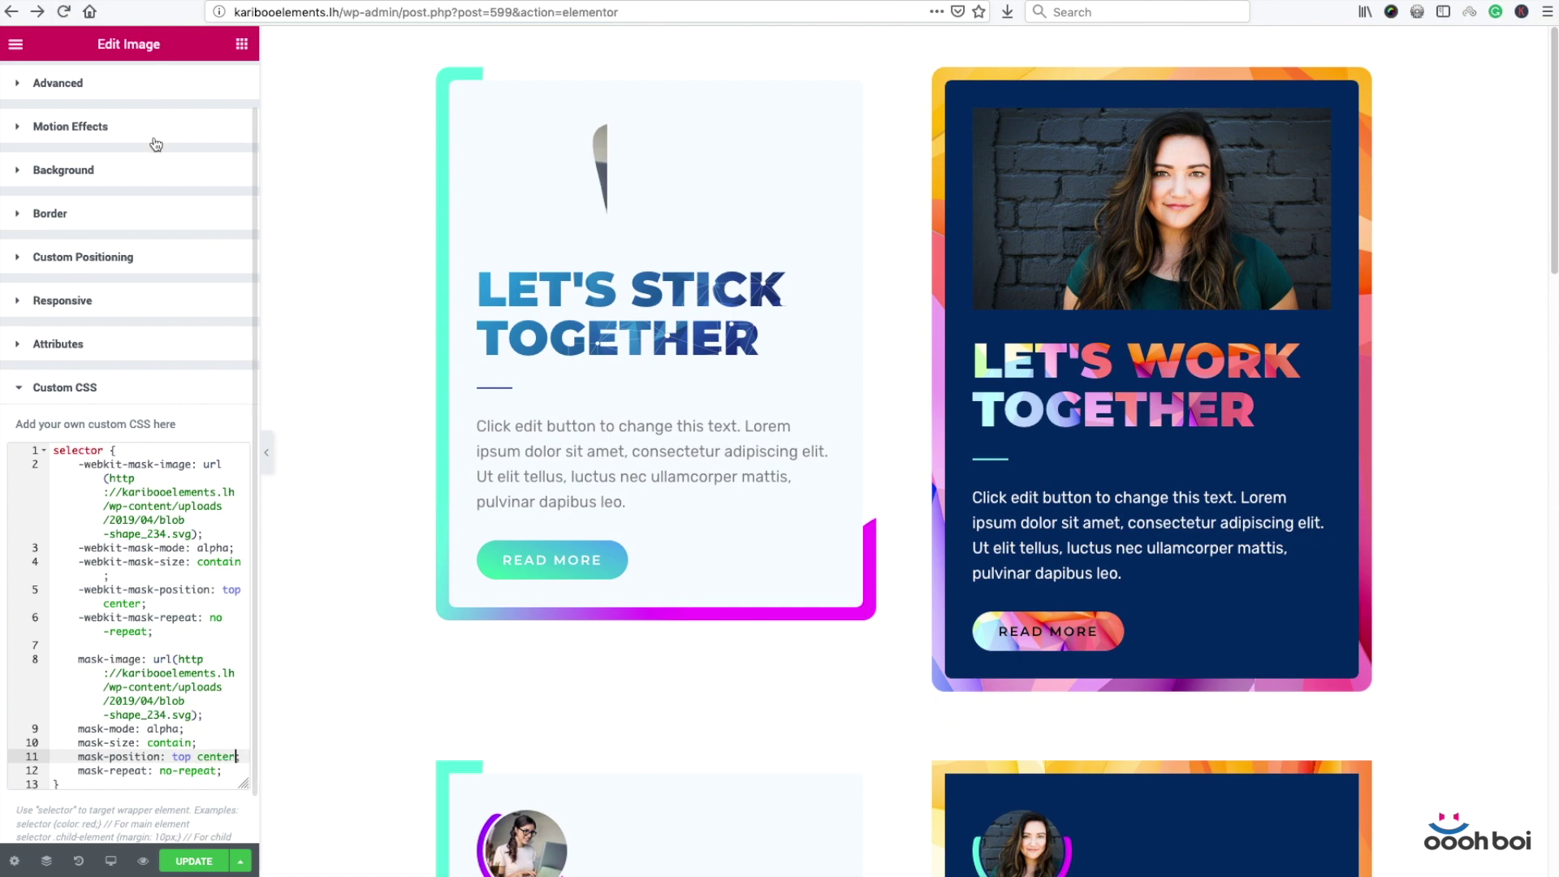
Step: Set the light card's photo back to the Full image size
scroll(162, 212, "up", 1)
left_click(42, 84)
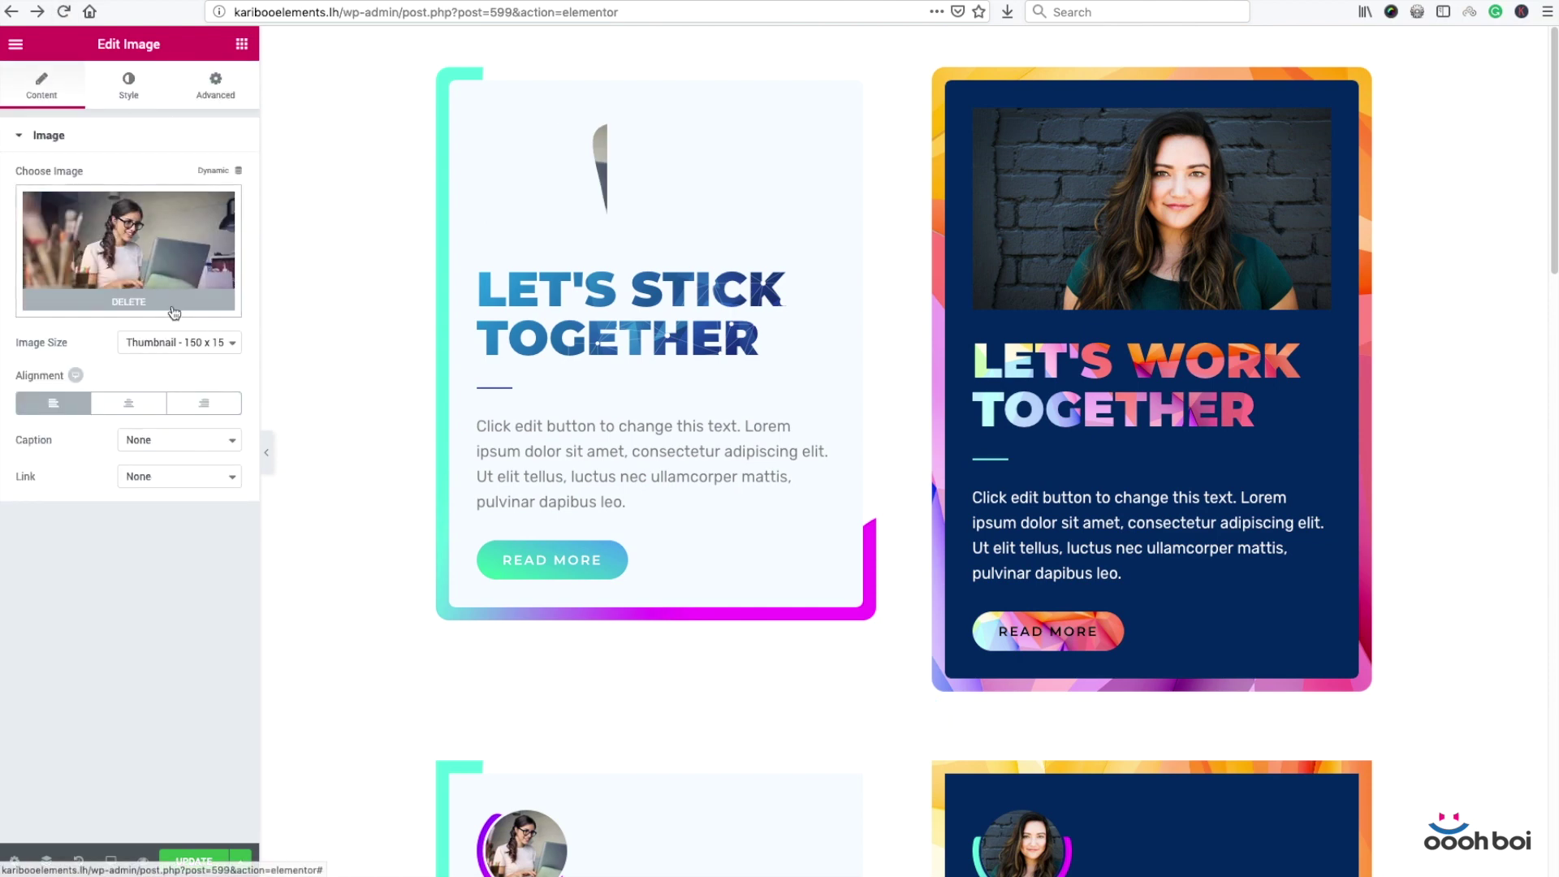
left_click(173, 342)
left_click(177, 396)
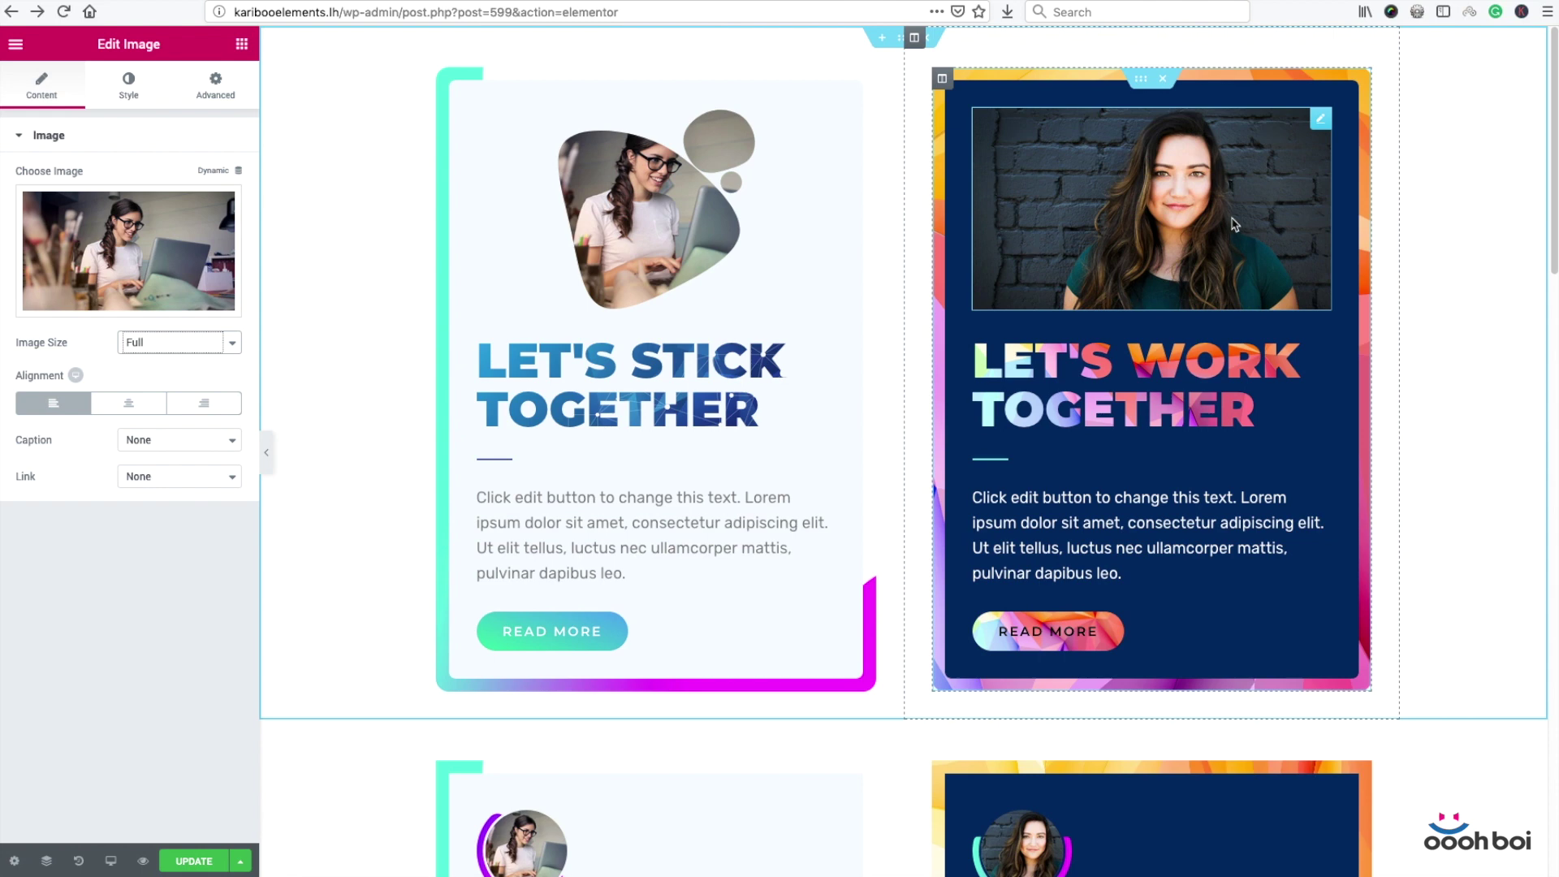
Step: Copy the light card's photo, paste only its style onto the dark card's photo, and update the page
right_click(667, 202)
left_click(759, 271)
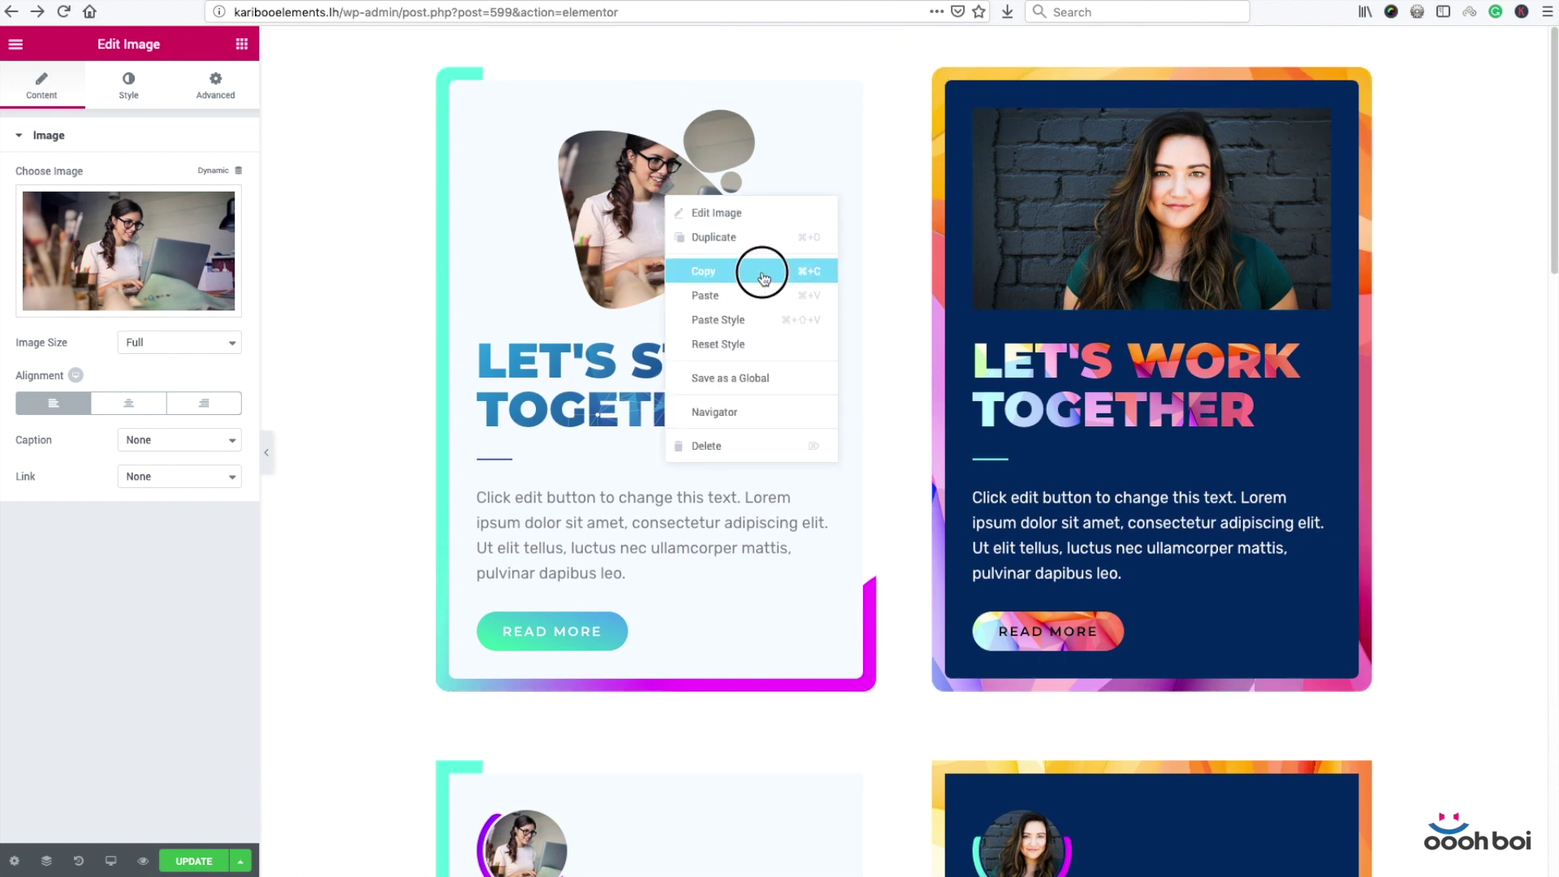
right_click(1214, 197)
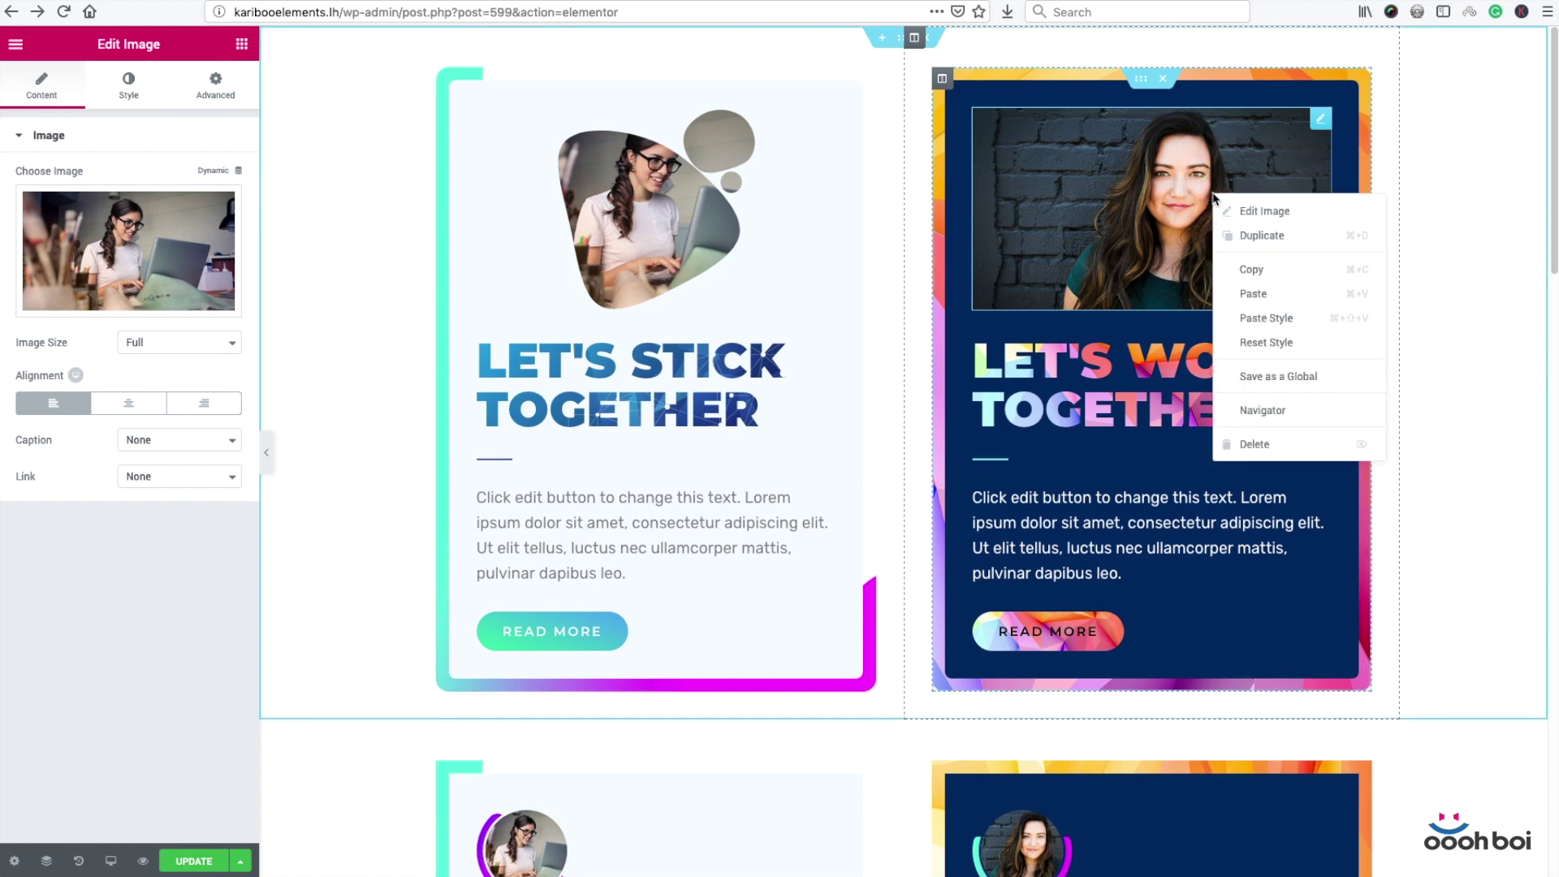
left_click(1295, 324)
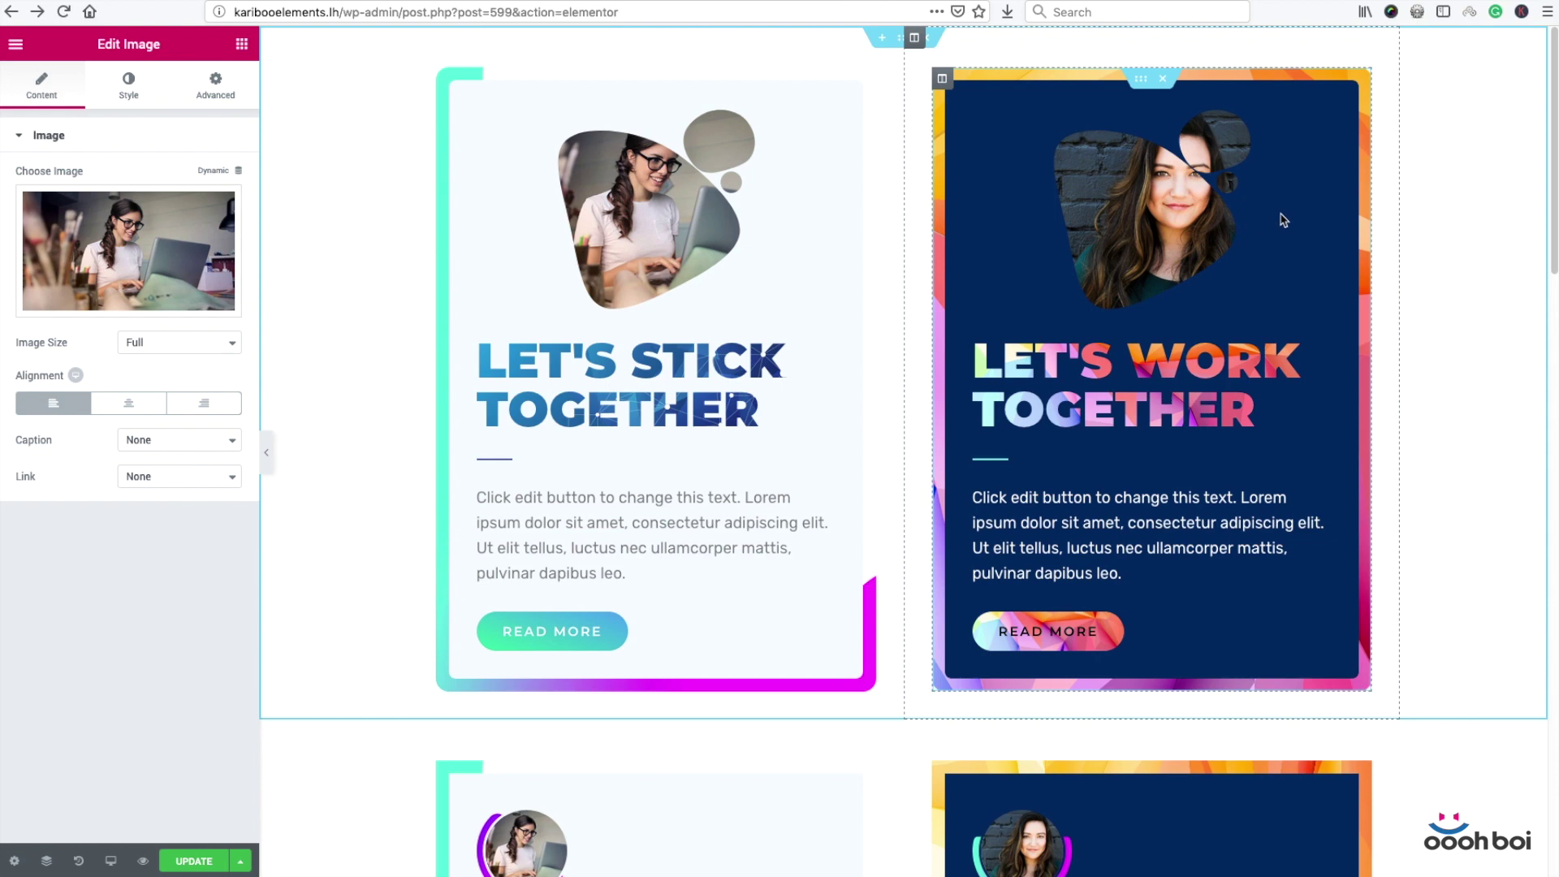
left_click(176, 861)
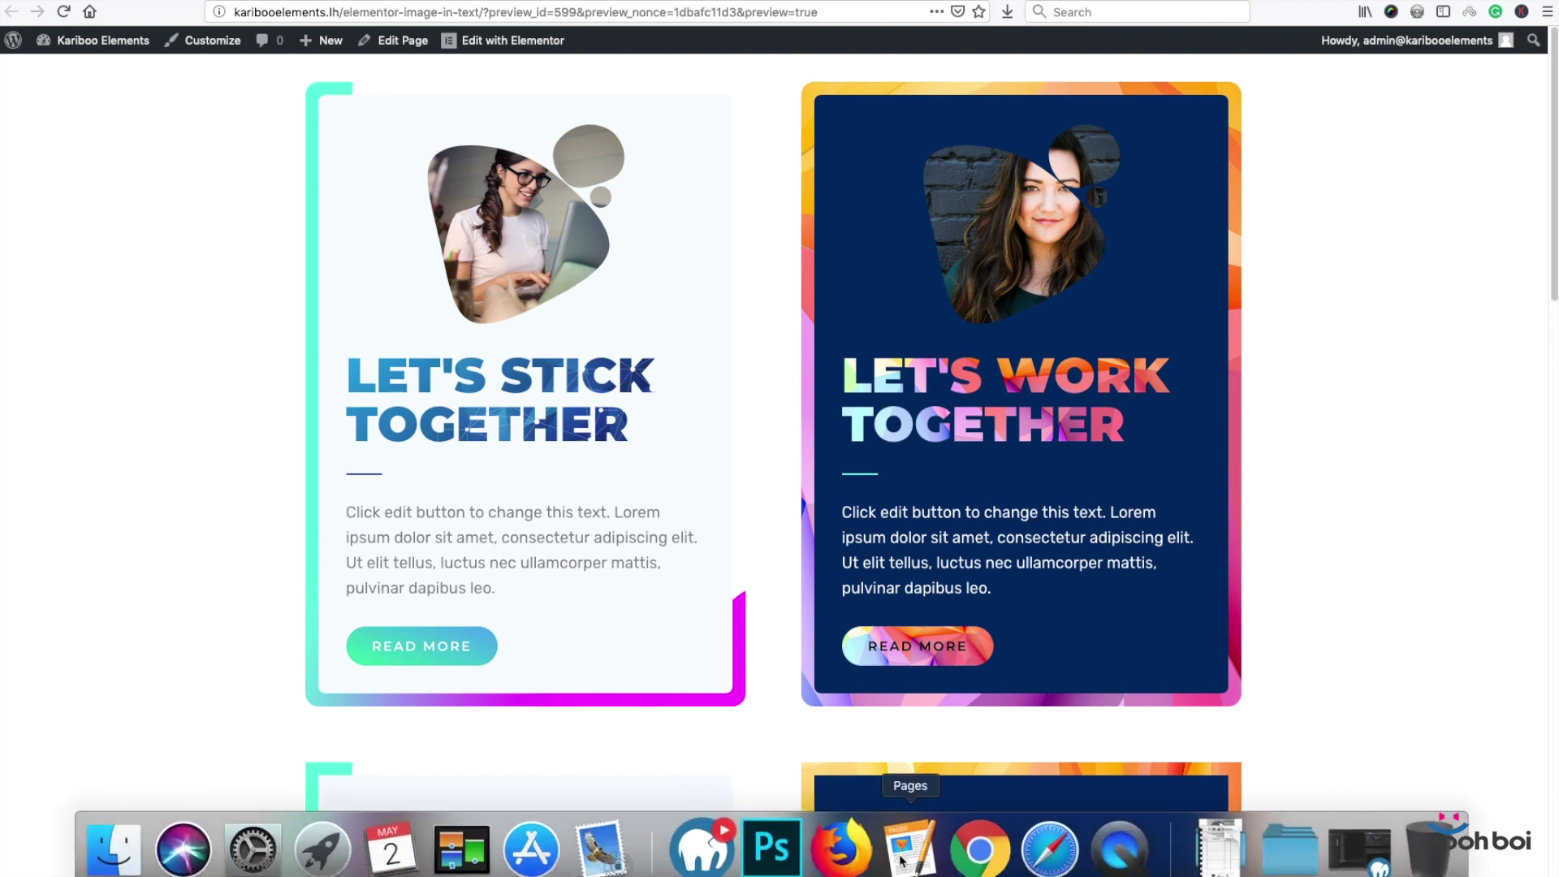
Step: Switch to Google Chrome and reload the elementor-image-in-text page to check both masked photos
left_click(989, 849)
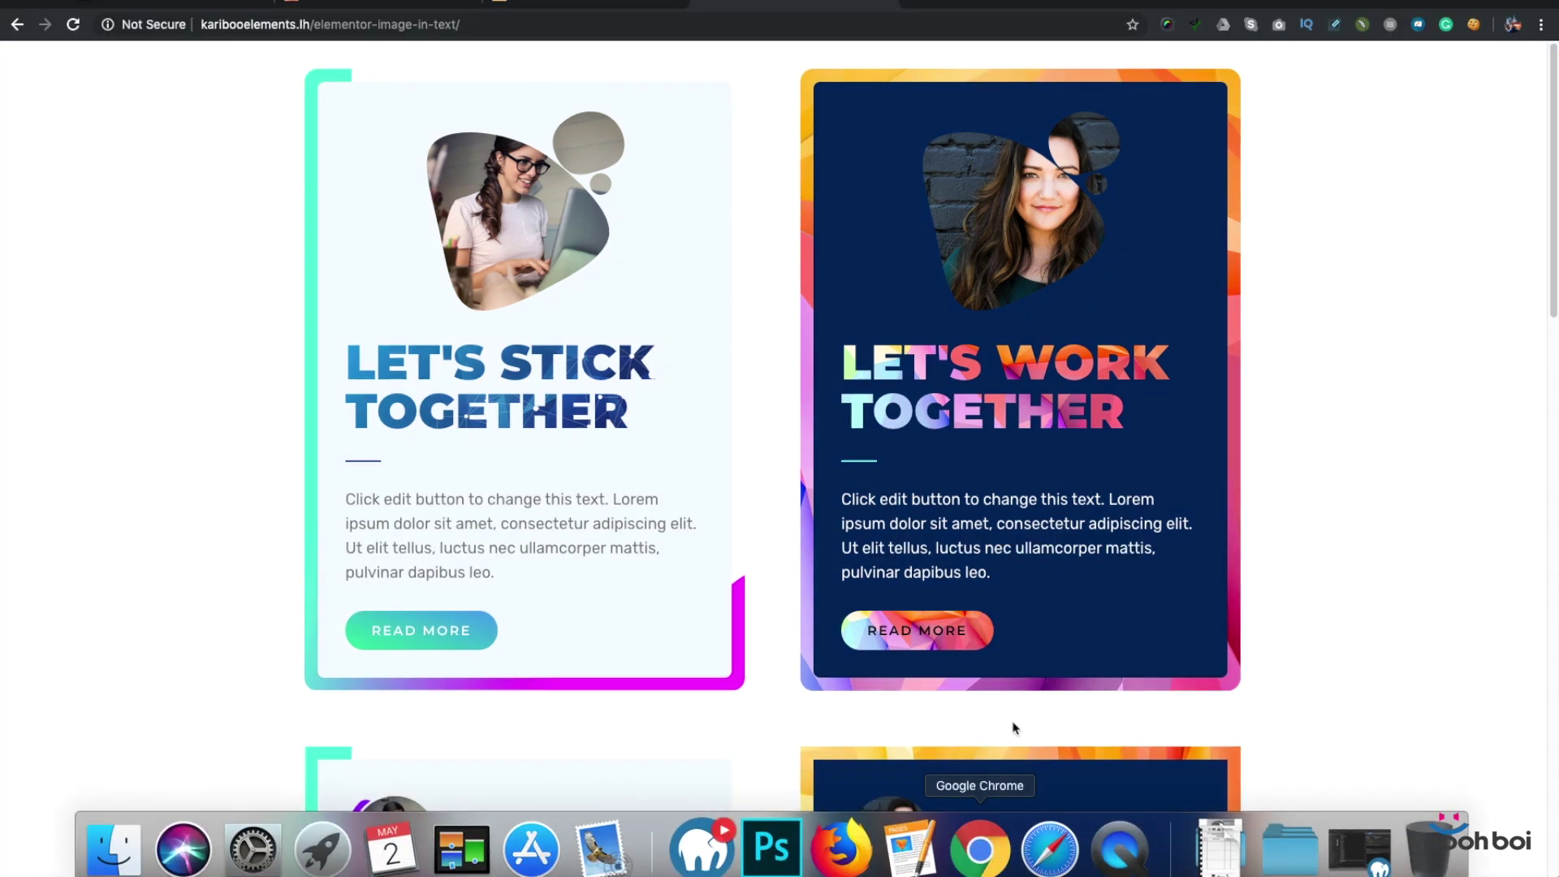
left_click(72, 25)
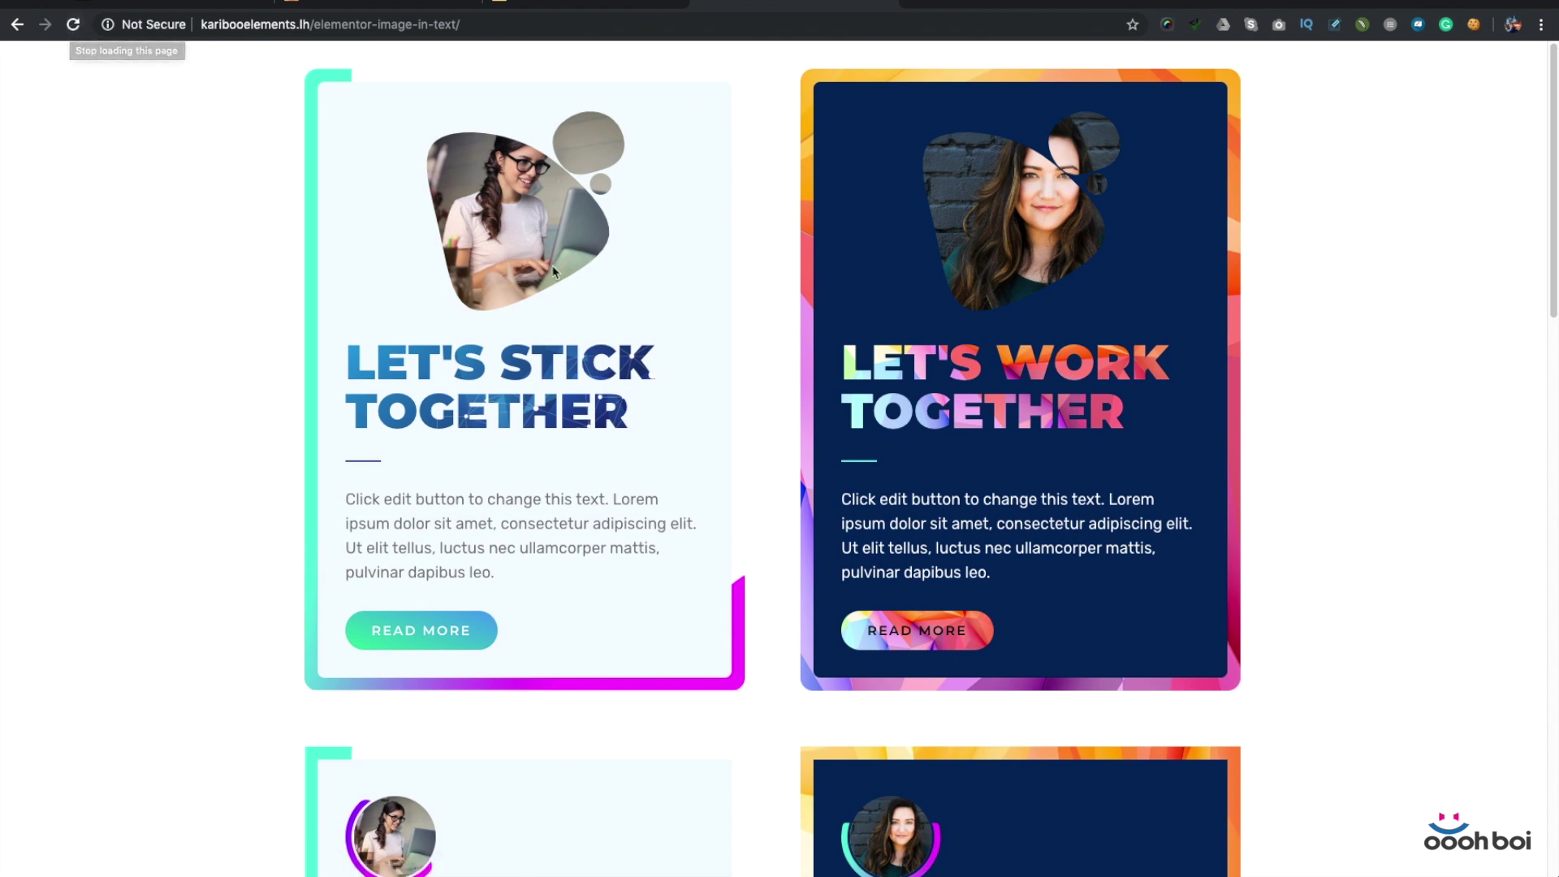
left_click_drag(1556, 339, 1552, 424)
Step: Check the masked photos on both cards in Safari and switch back to the Elementor editor in Firefox
mouse_move(1372, 852)
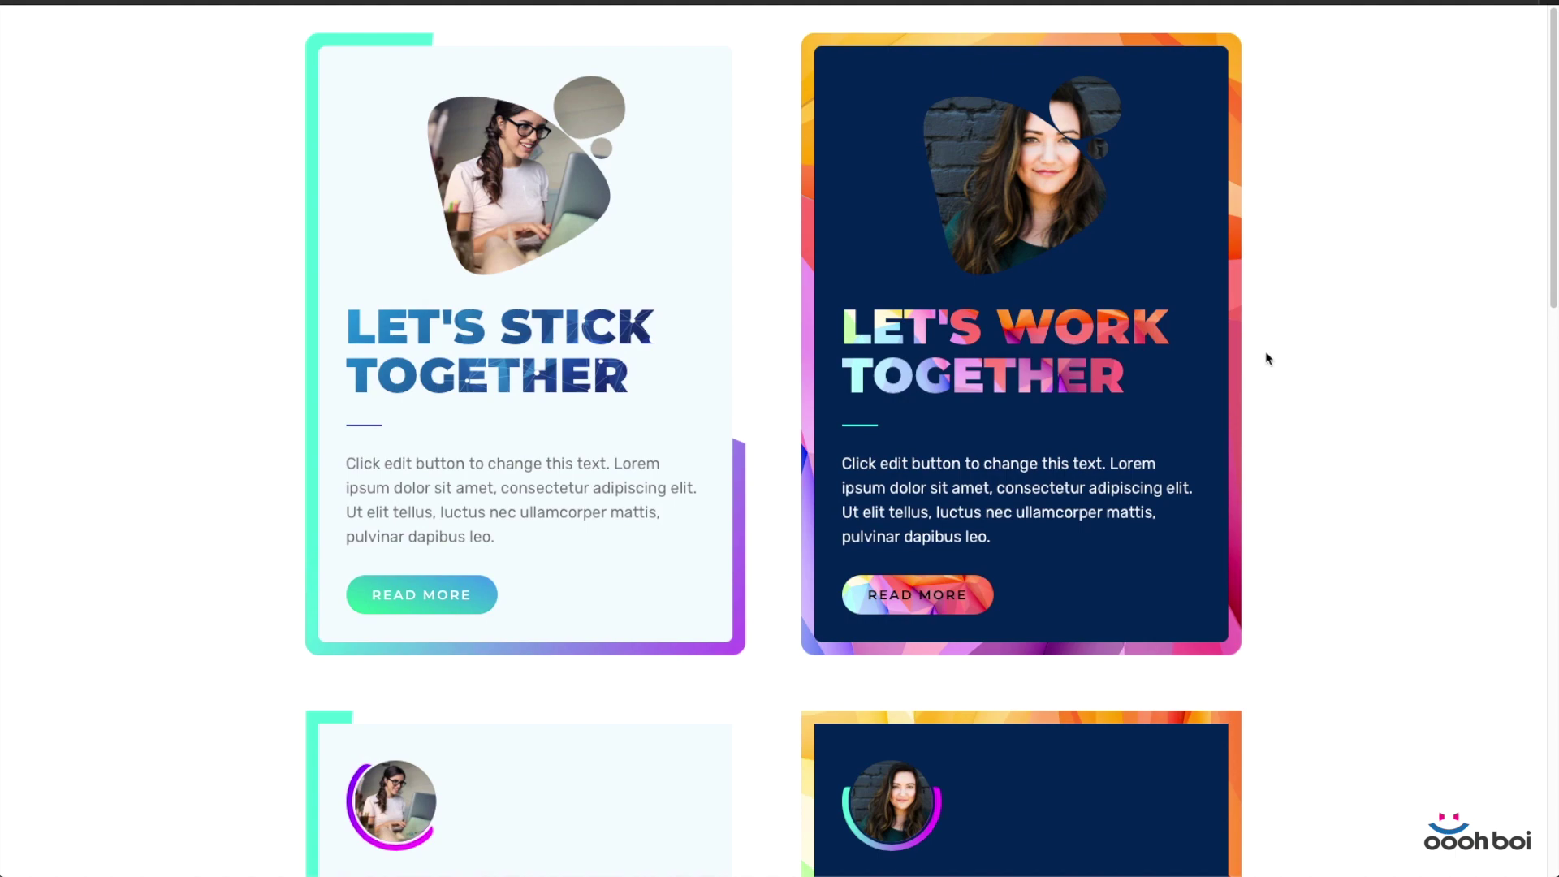
scroll(1271, 356, "down", 5)
scroll(1272, 357, "down", 2)
mouse_move(1027, 869)
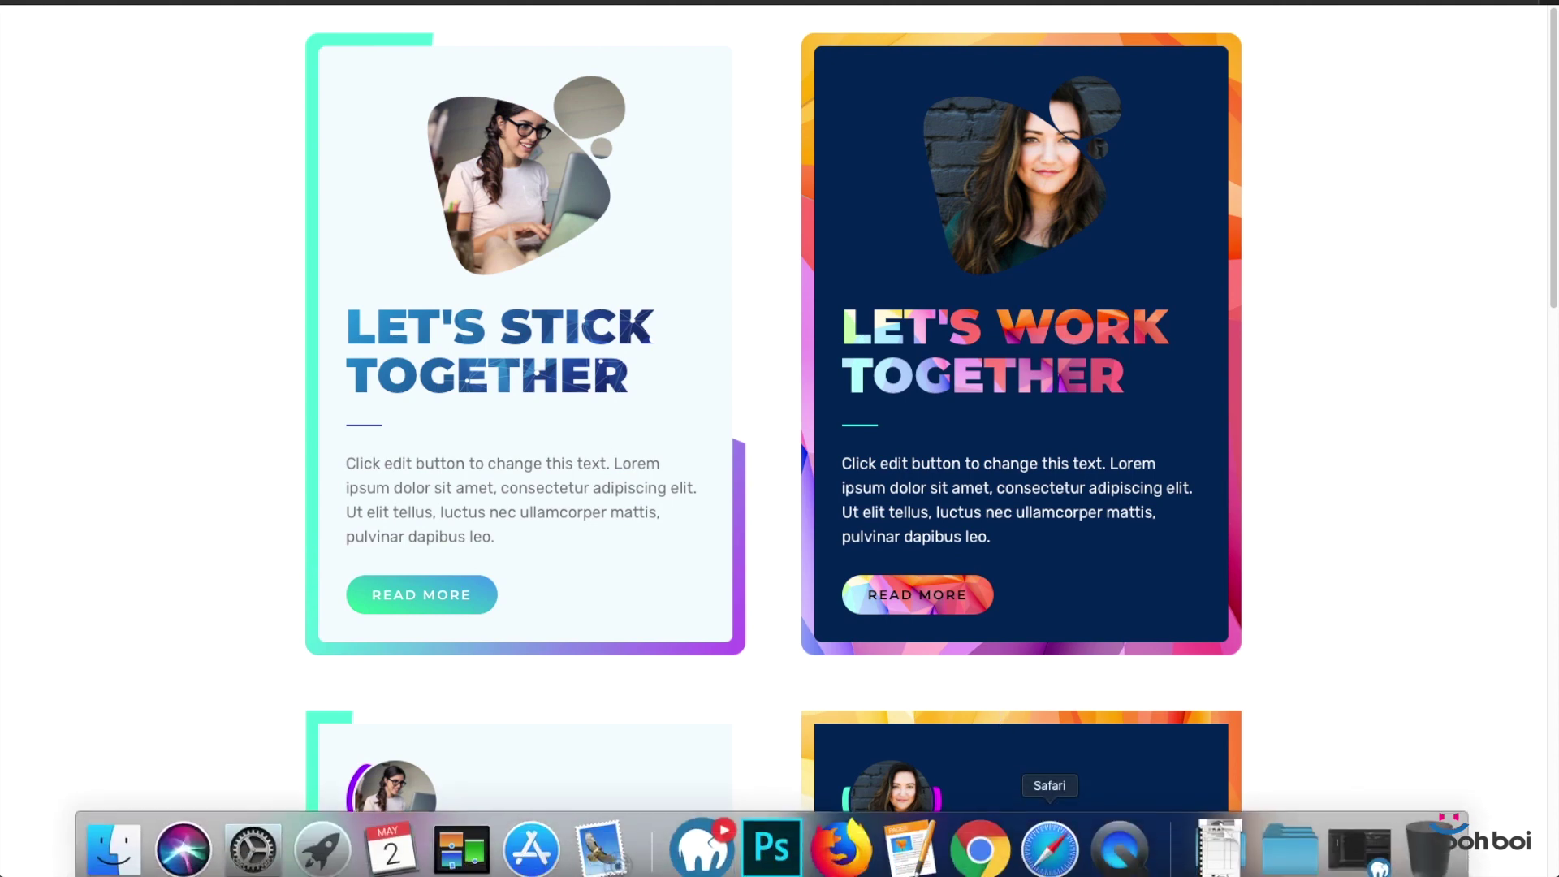
left_click(849, 859)
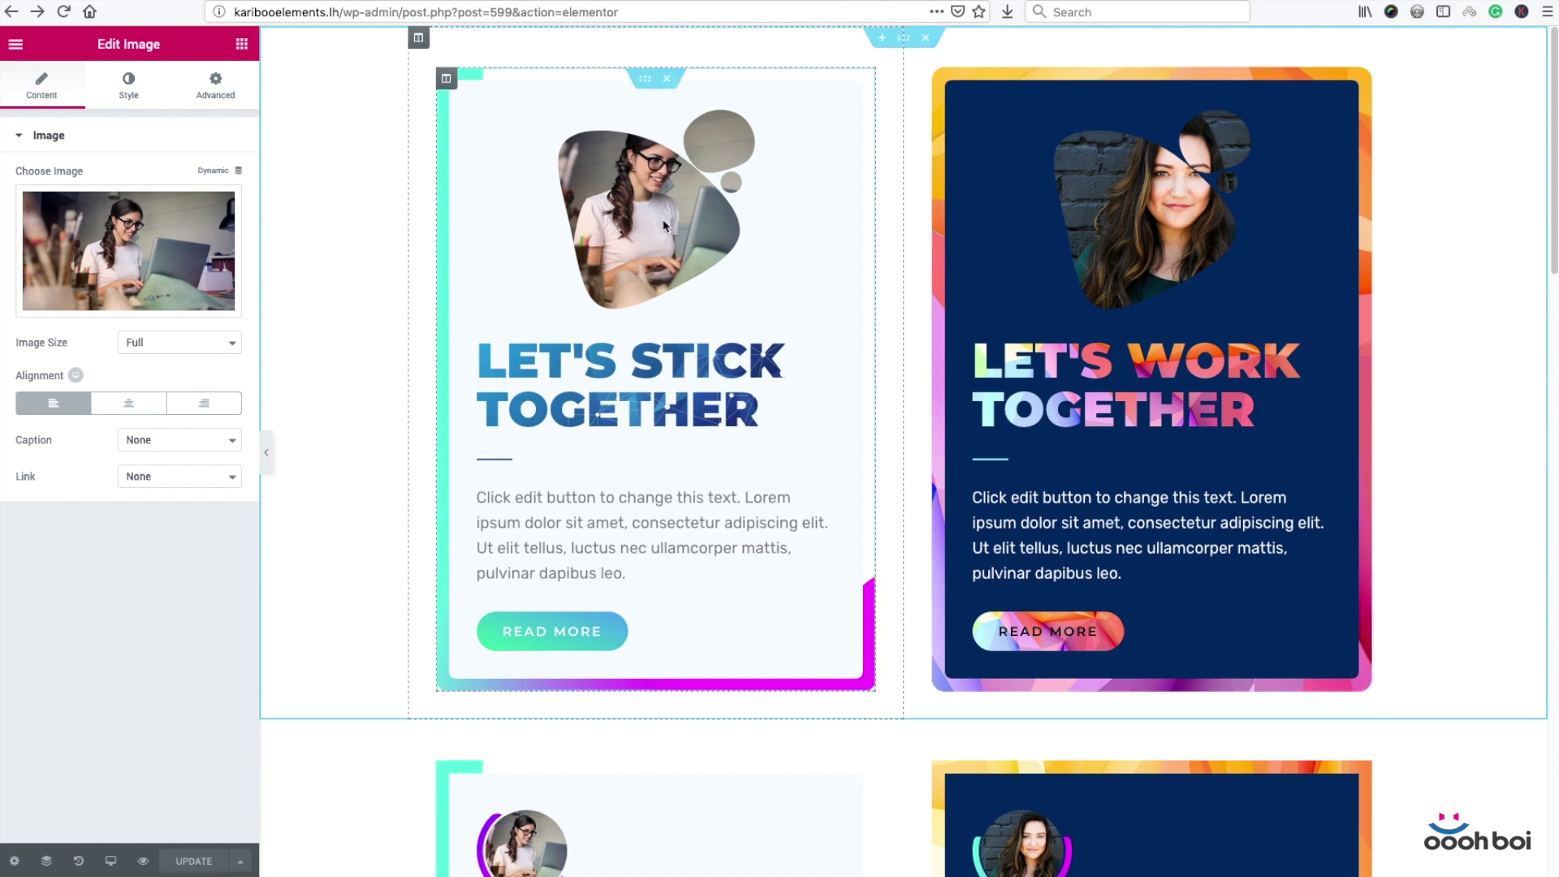
scroll(663, 224, "down", 1)
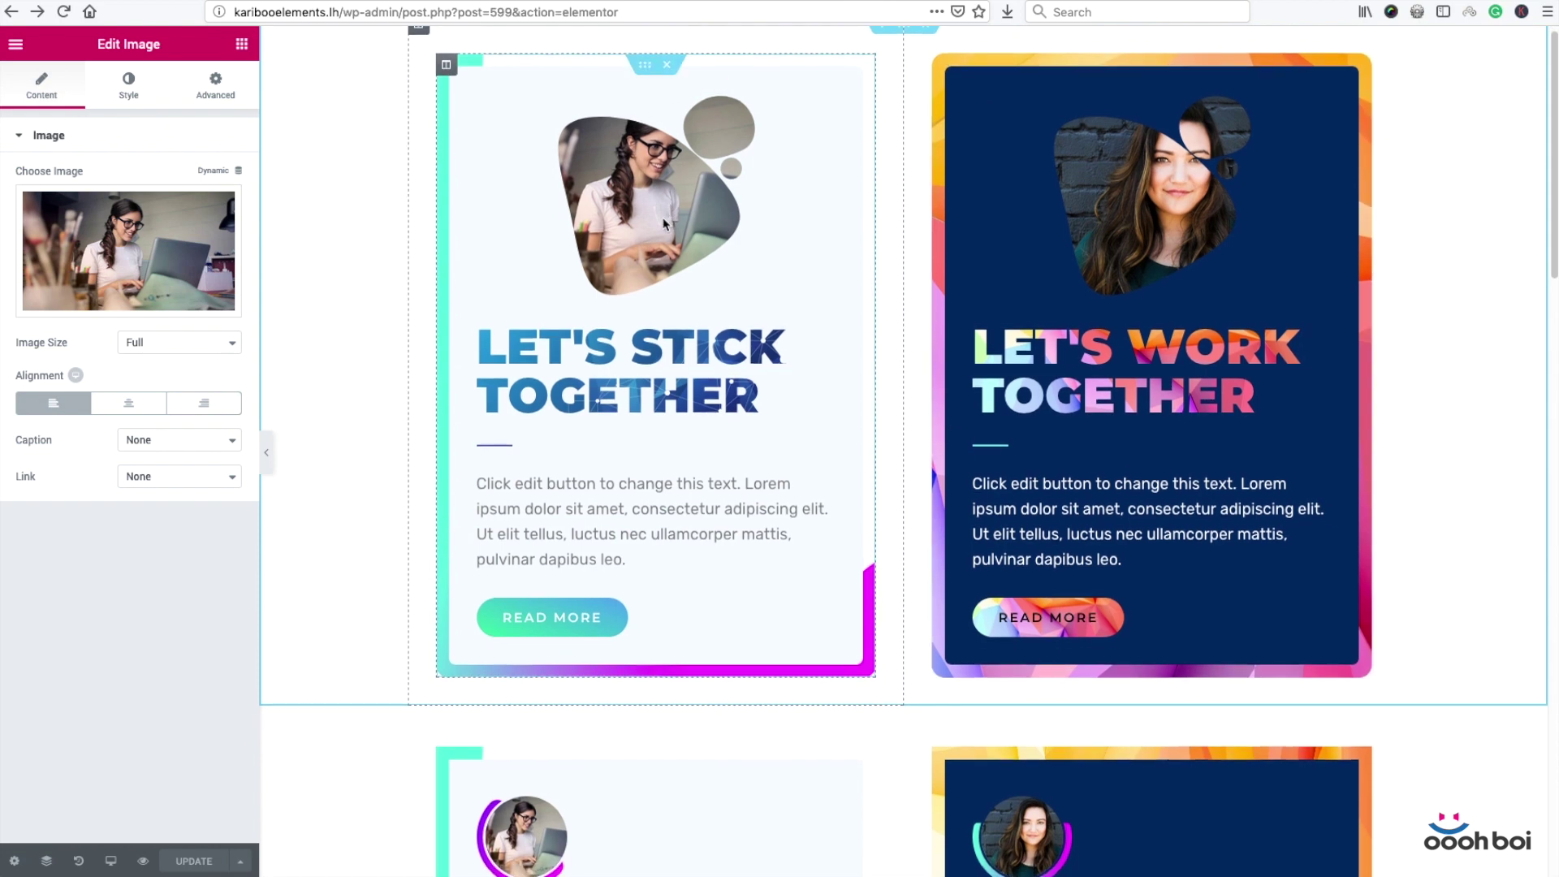
scroll(663, 225, "down", 2)
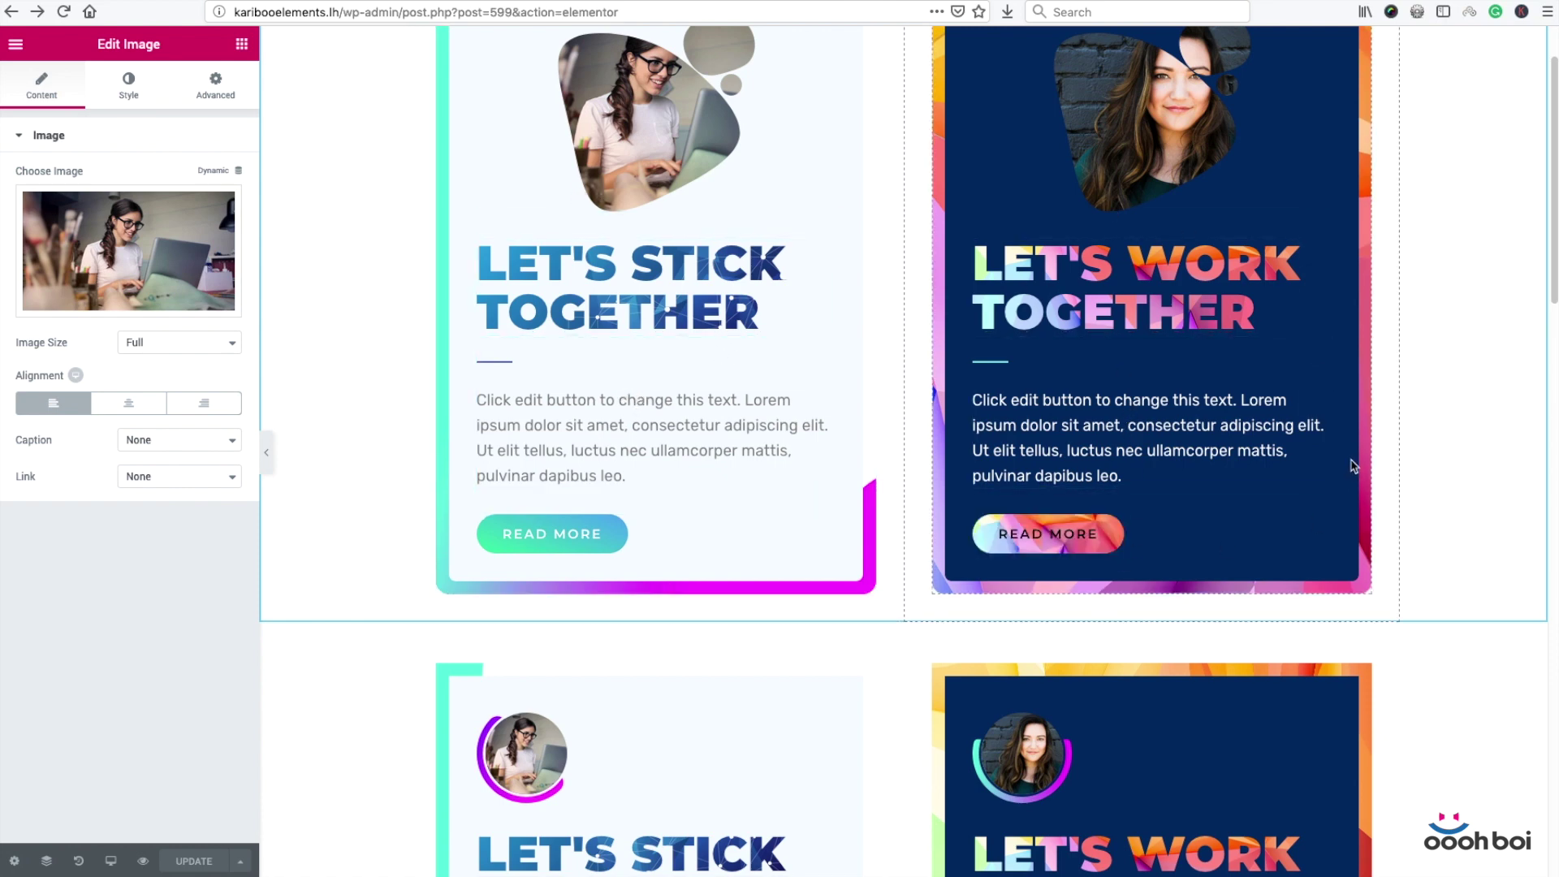
scroll(1318, 390, "down", 3)
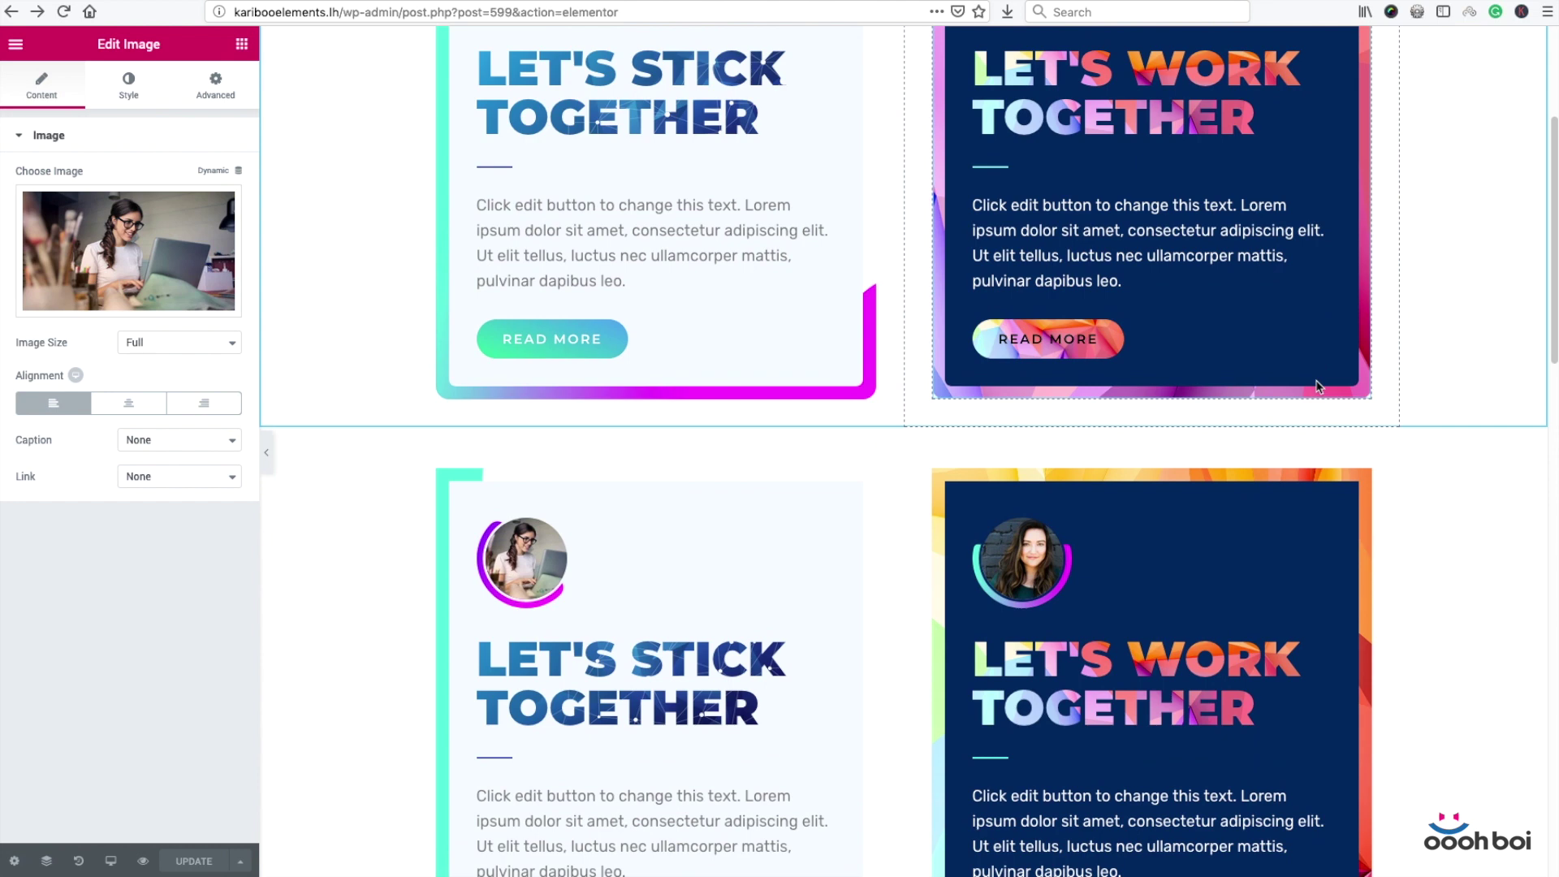
scroll(1218, 442, "up", 3)
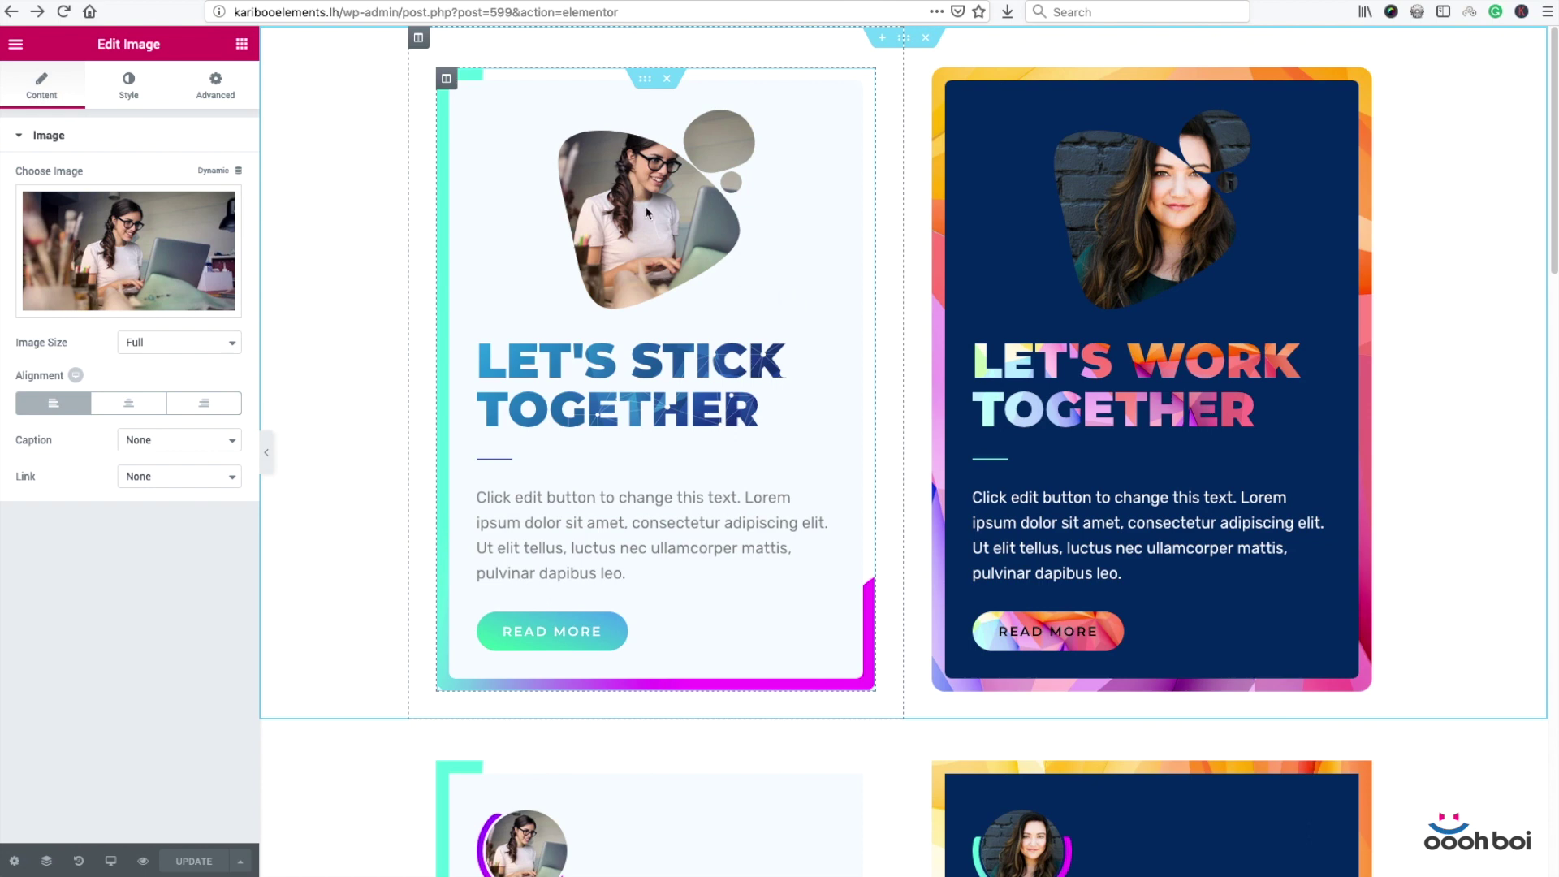
left_click(1147, 228)
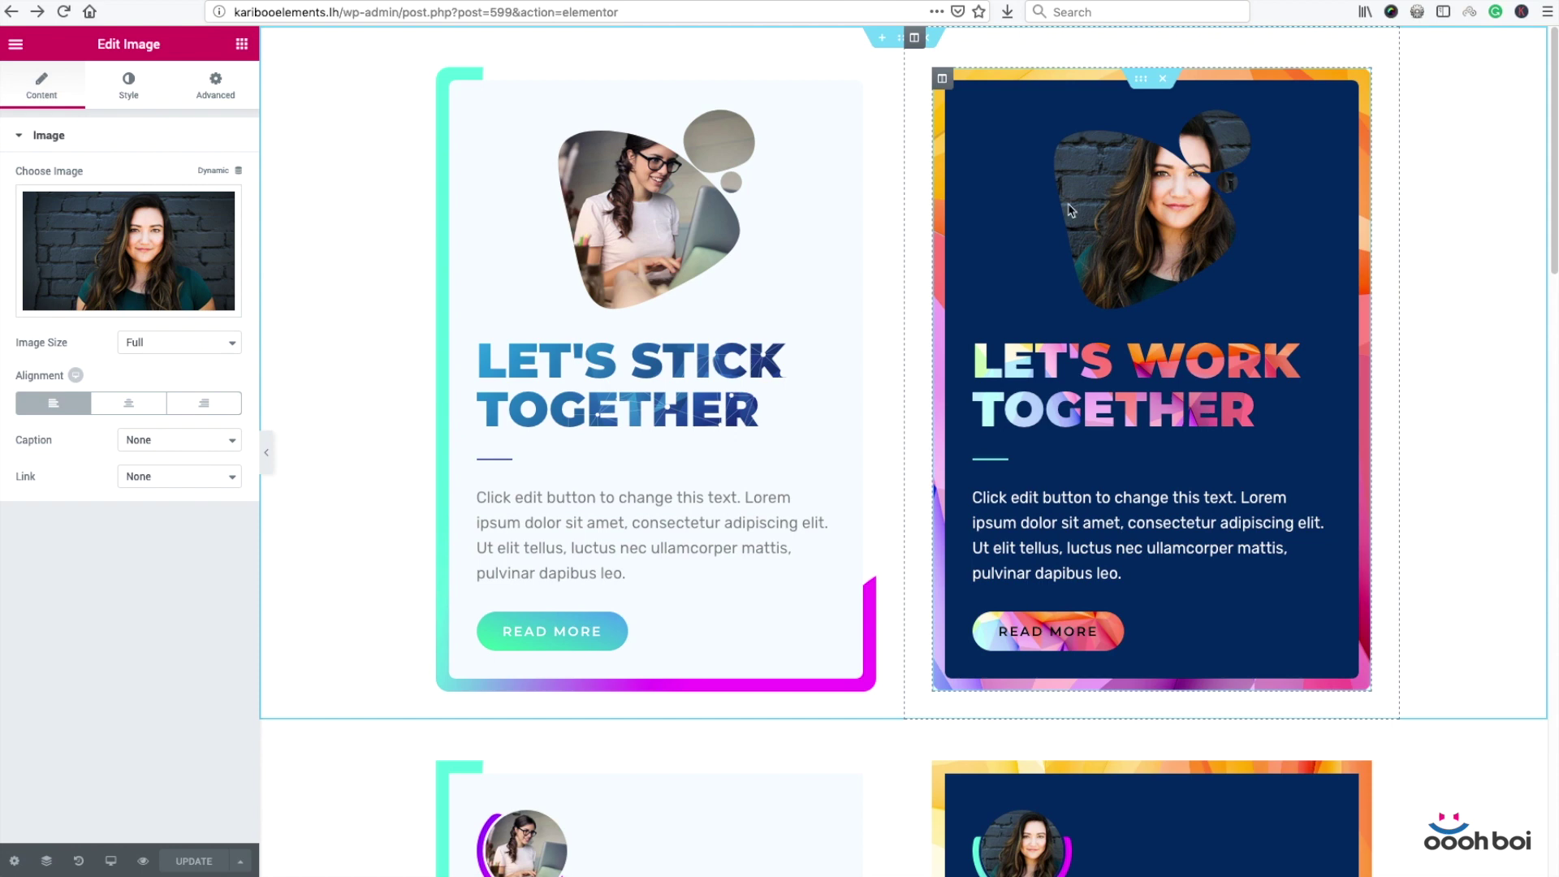
left_click(712, 220)
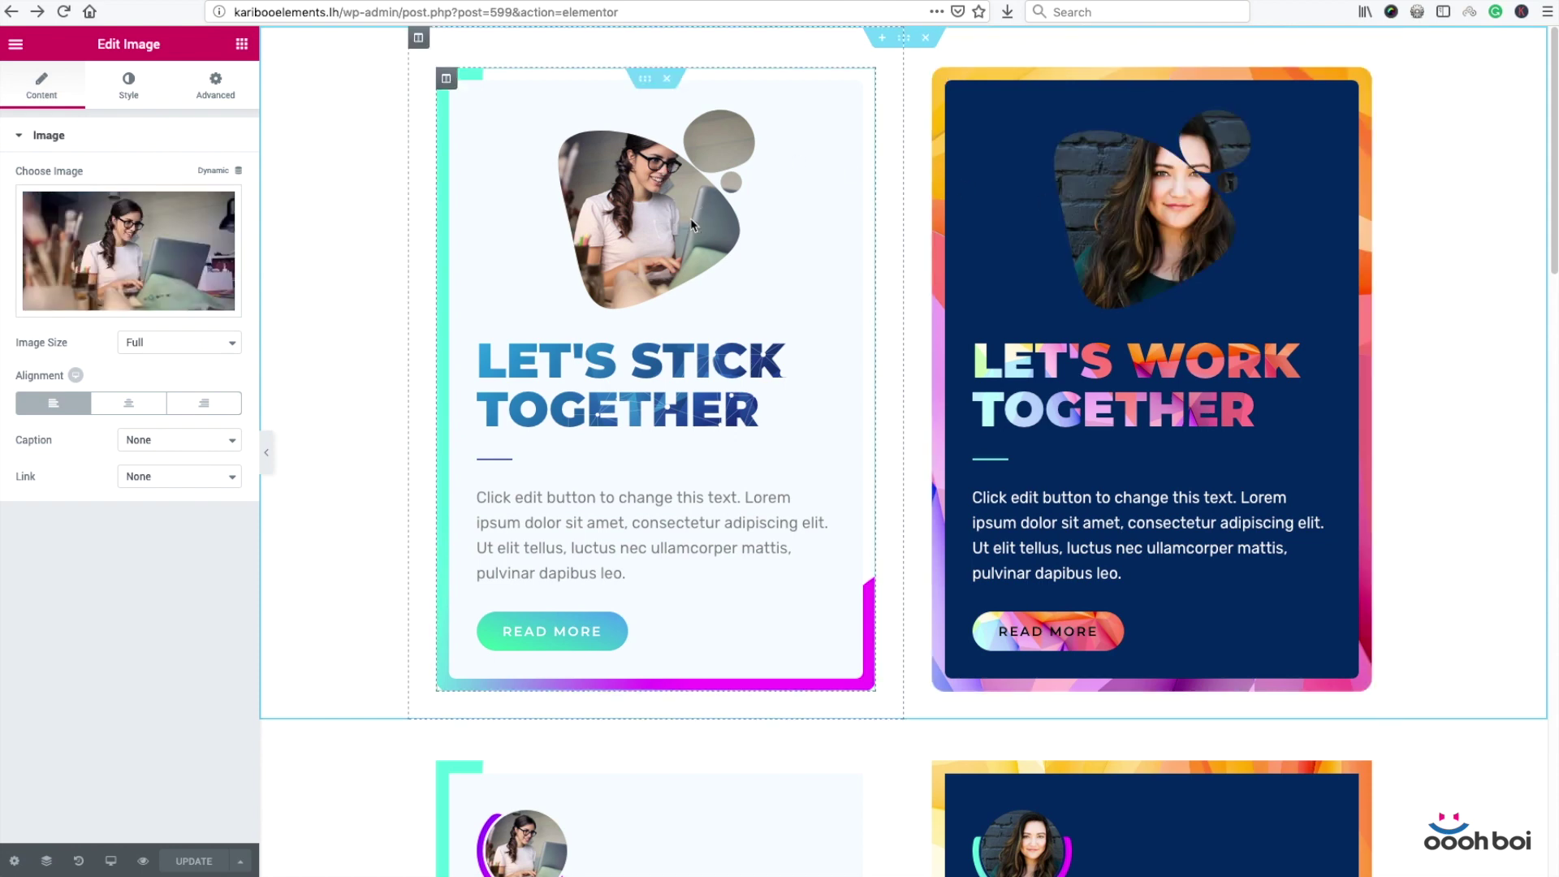
right_click(692, 225)
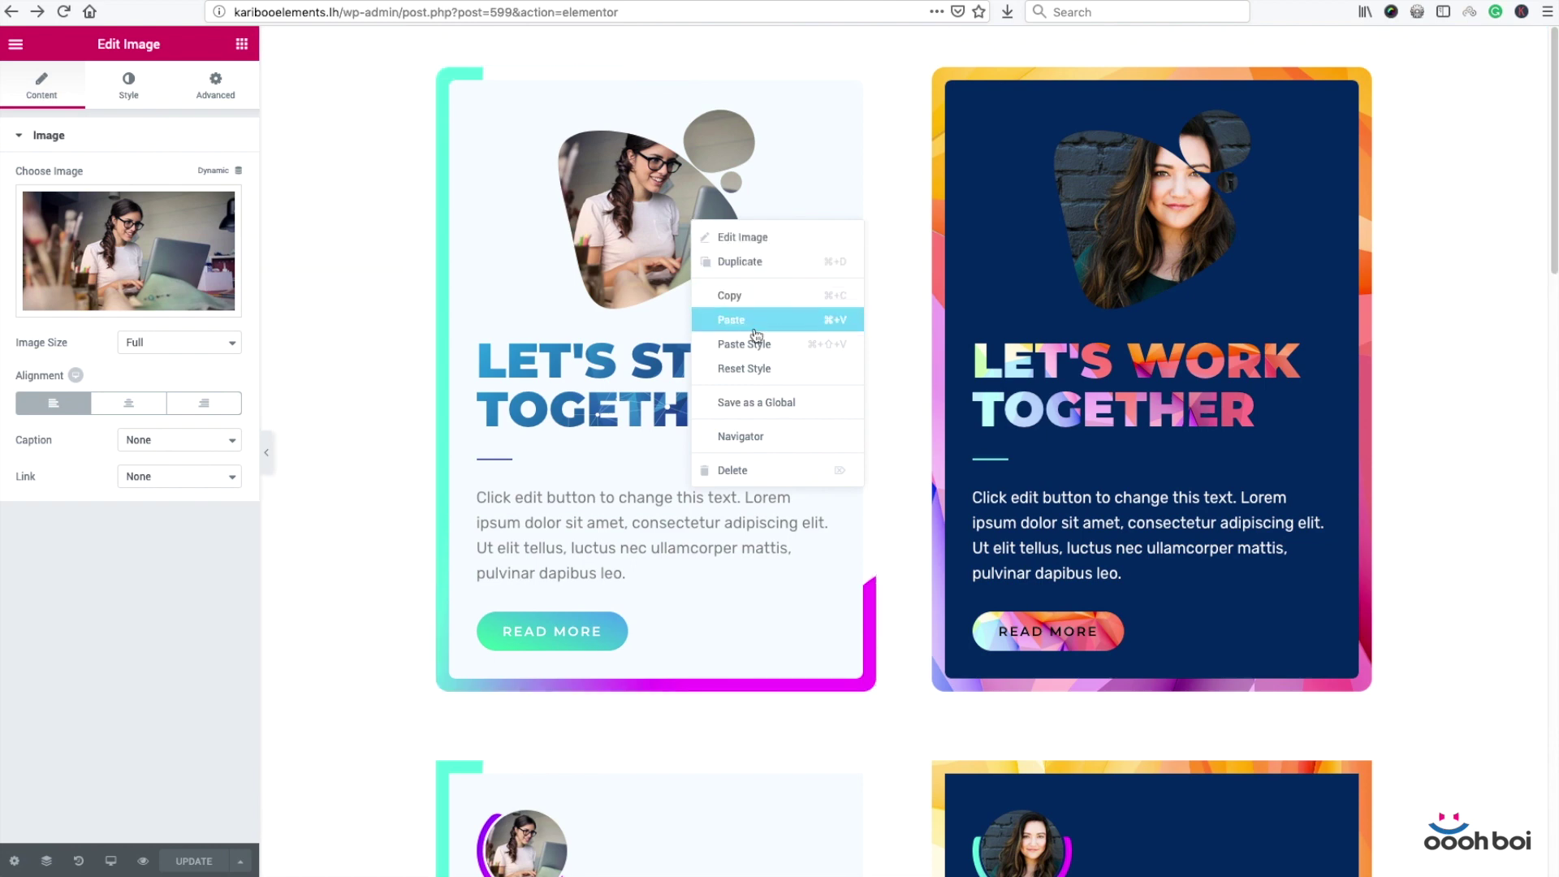
left_click(657, 194)
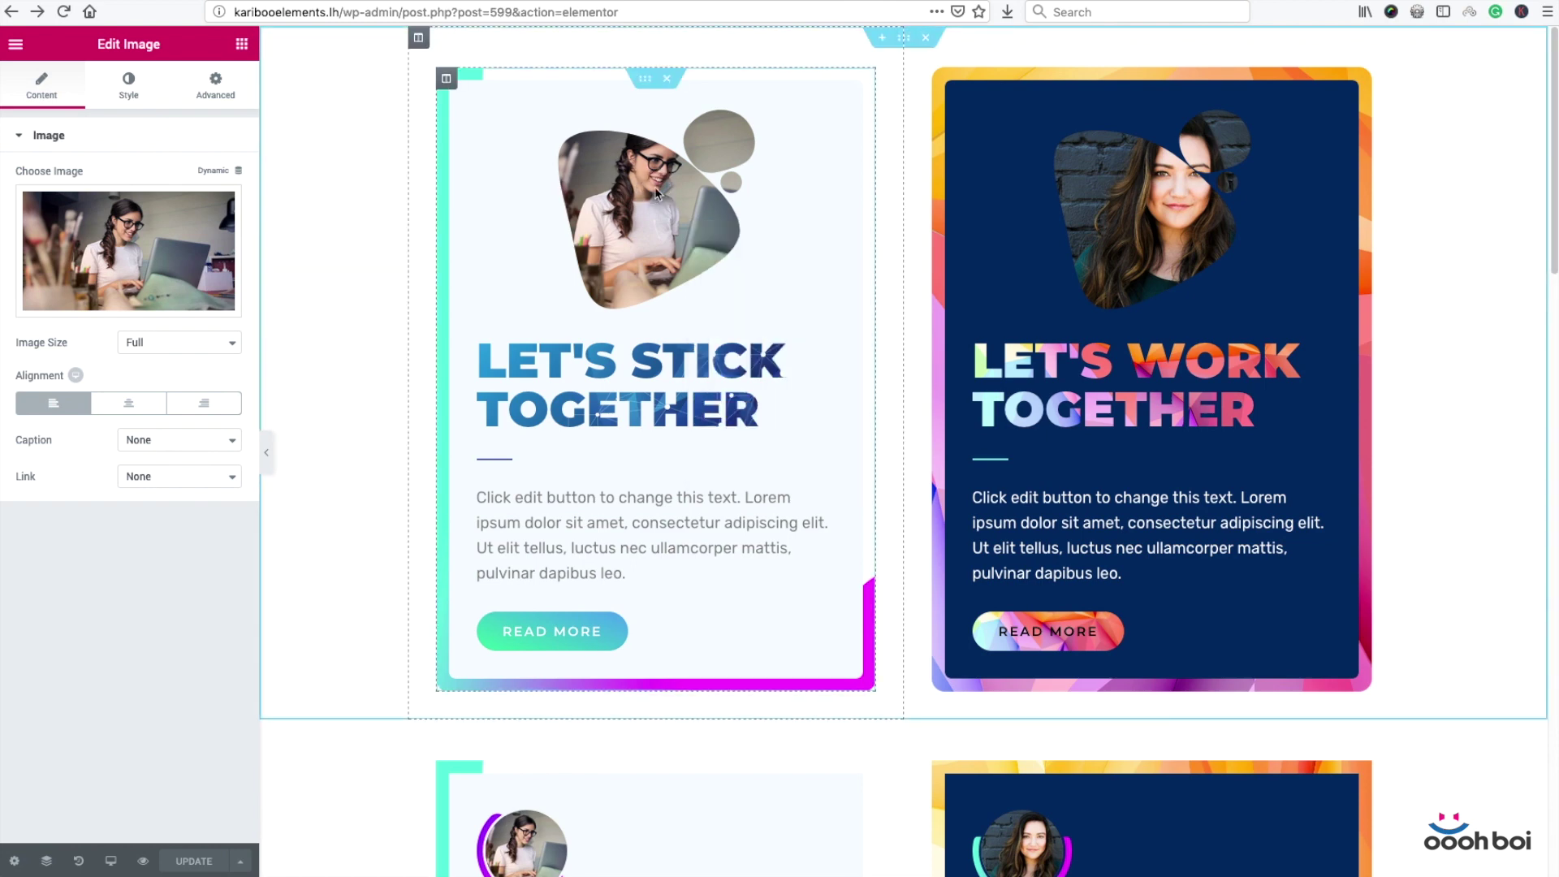